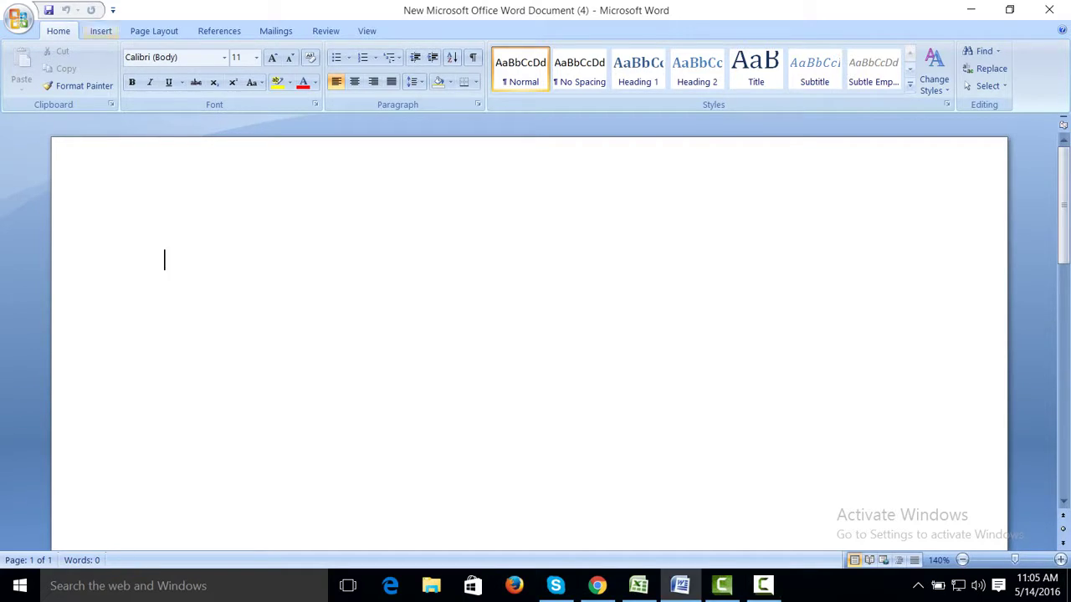
- Browse the Insert, Page Layout, References, Mailings, Review and View tabs, returning to Home
click(100, 31)
click(154, 31)
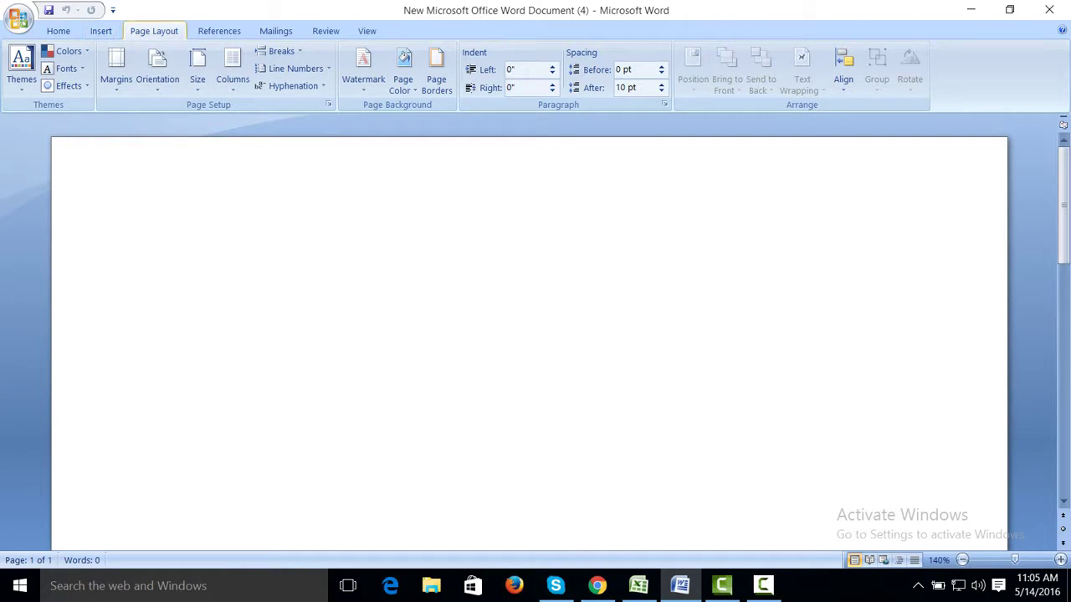
click(219, 31)
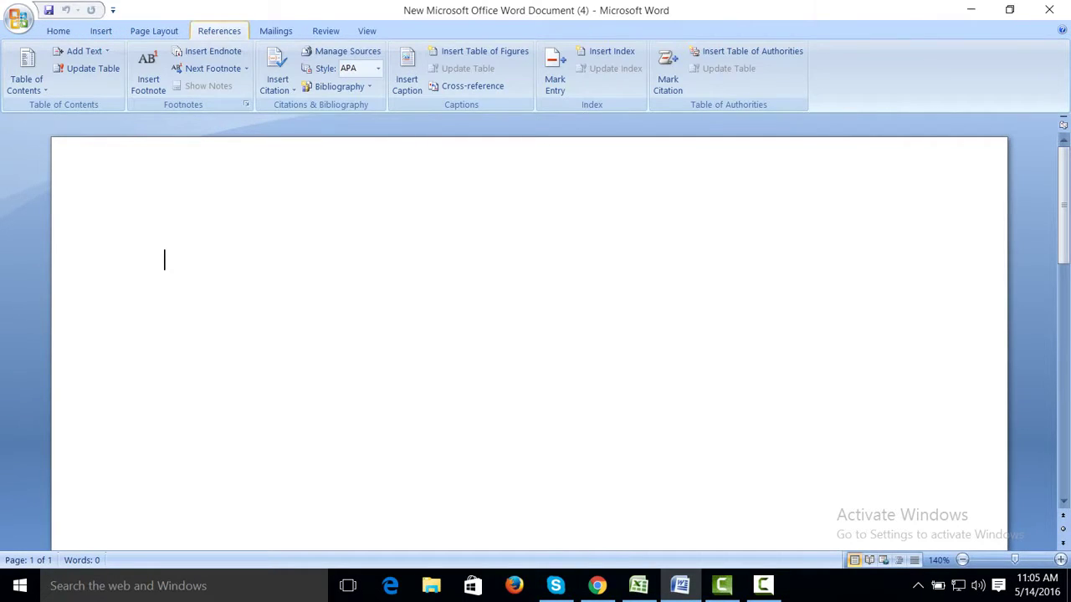
click(275, 31)
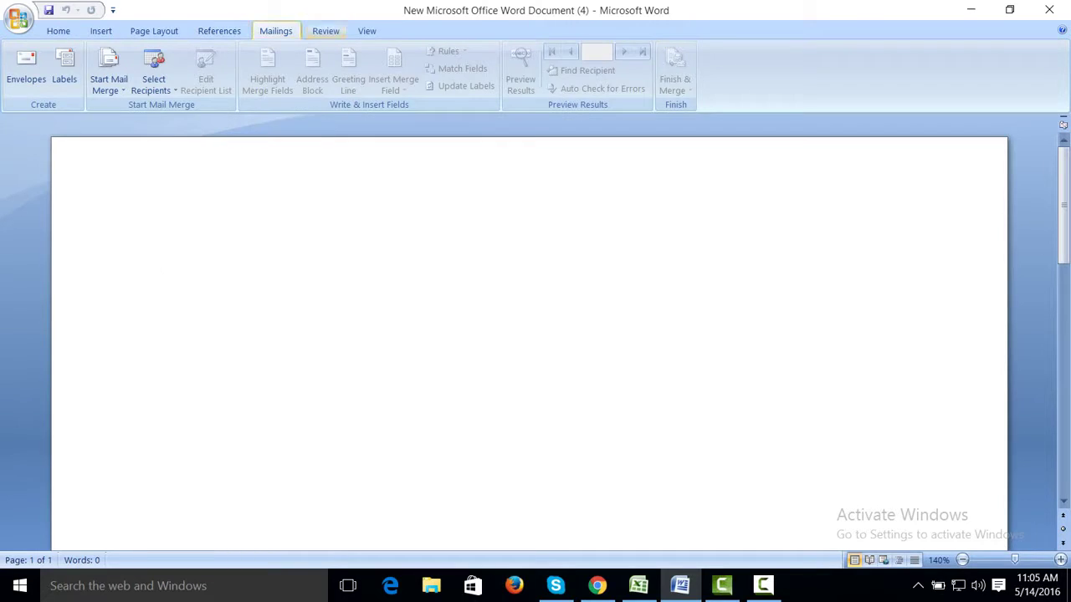
click(325, 31)
click(366, 31)
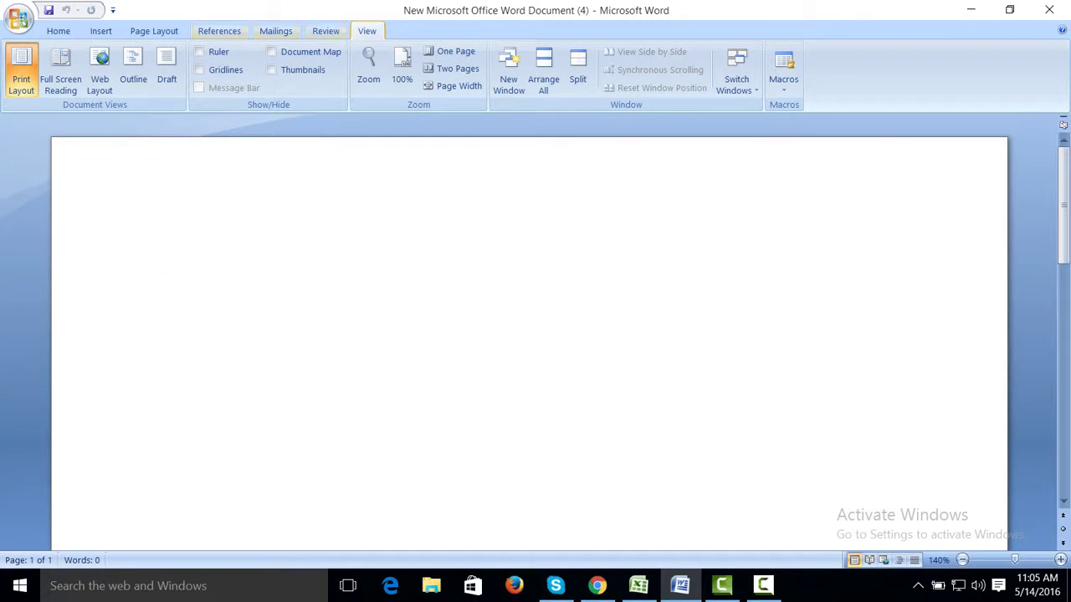
click(59, 31)
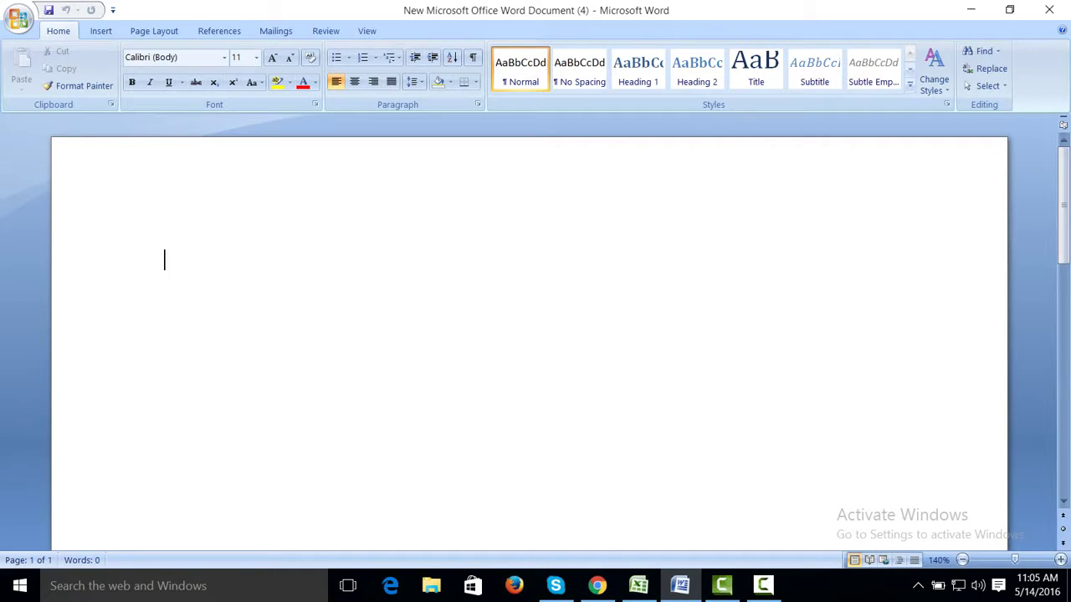
- Type 'Institute of professional accountants (IPA)', correcting the misspelt 'Institute'
text(Institue)
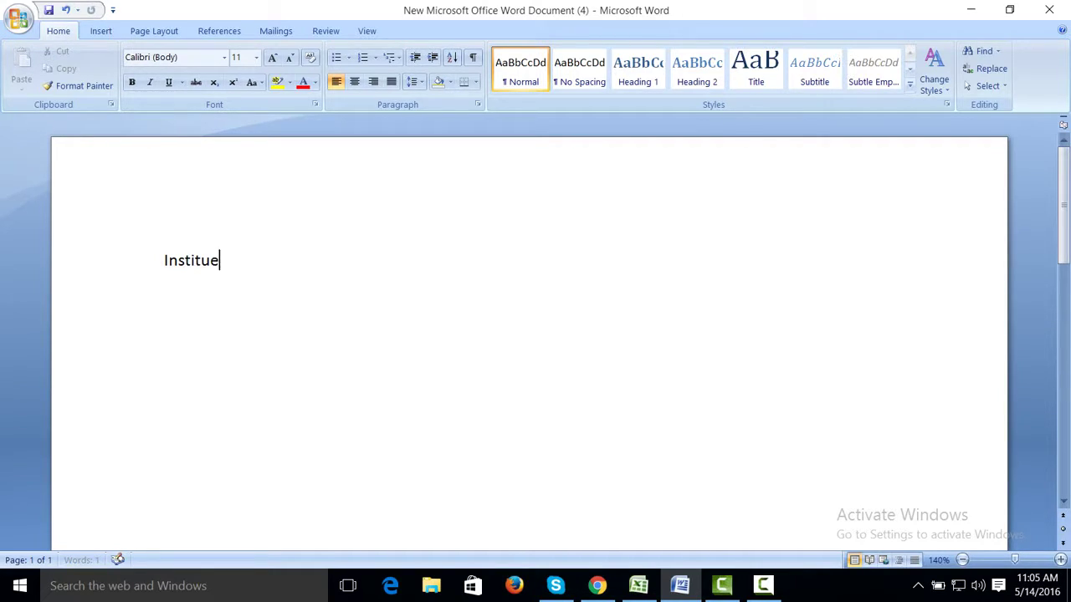
text( of)
key(BackSpace)
key(BackSpace)
key(BackSpace)
key(BackSpace)
text(te of)
text( professional)
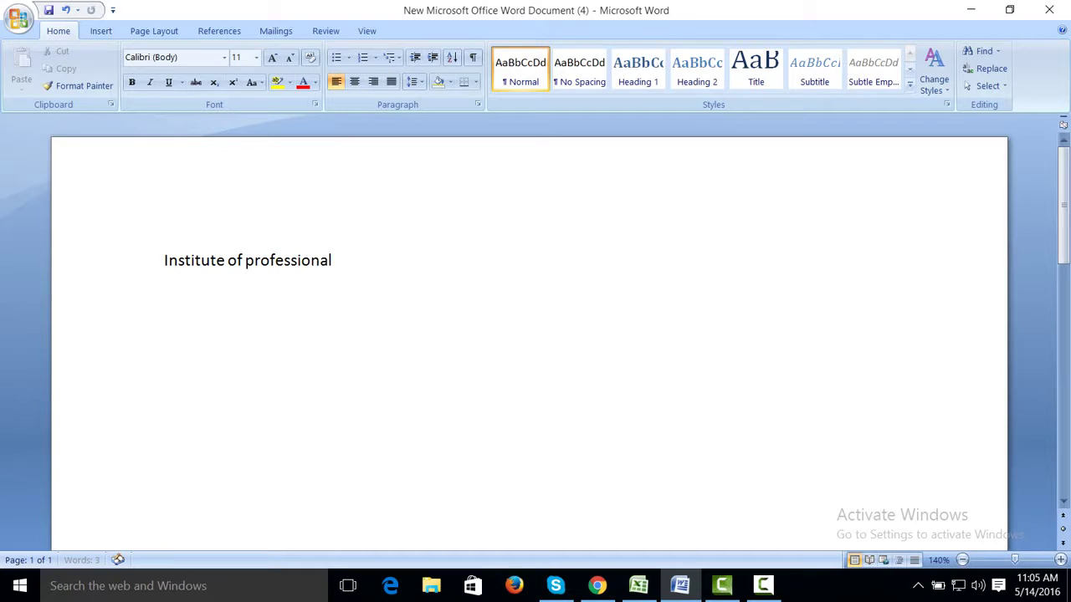
text( accountants)
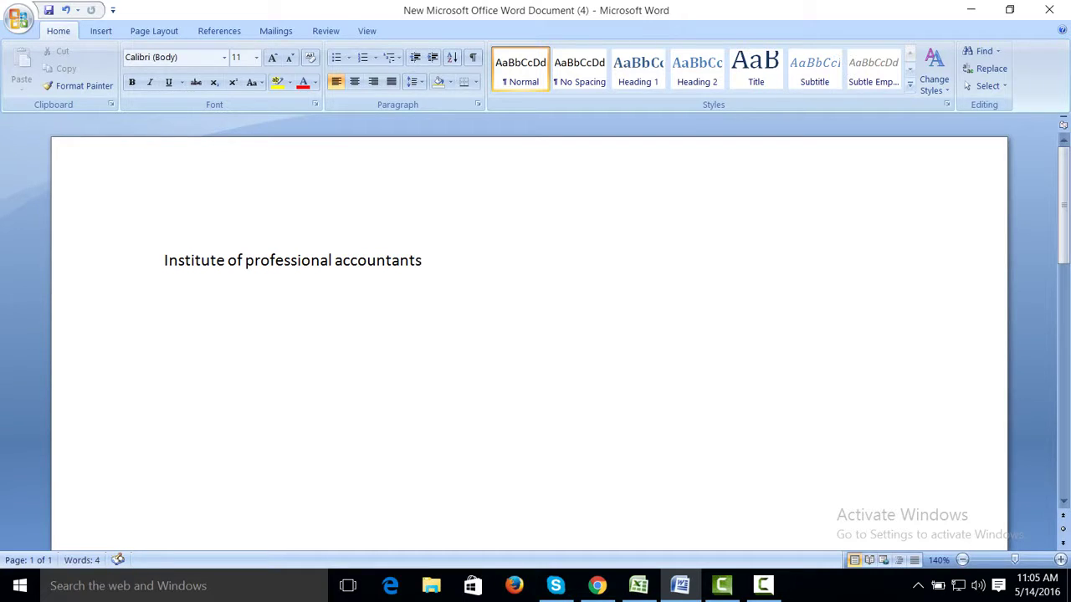
text( ()
text(IPA))
- Select the whole heading line with Shift+Ctrl+Right
key(Home)
key(ctrl+shift+Right)
key(ctrl+shift+Right)
key(ctrl+shift+Right)
key(ctrl+shift+Right)
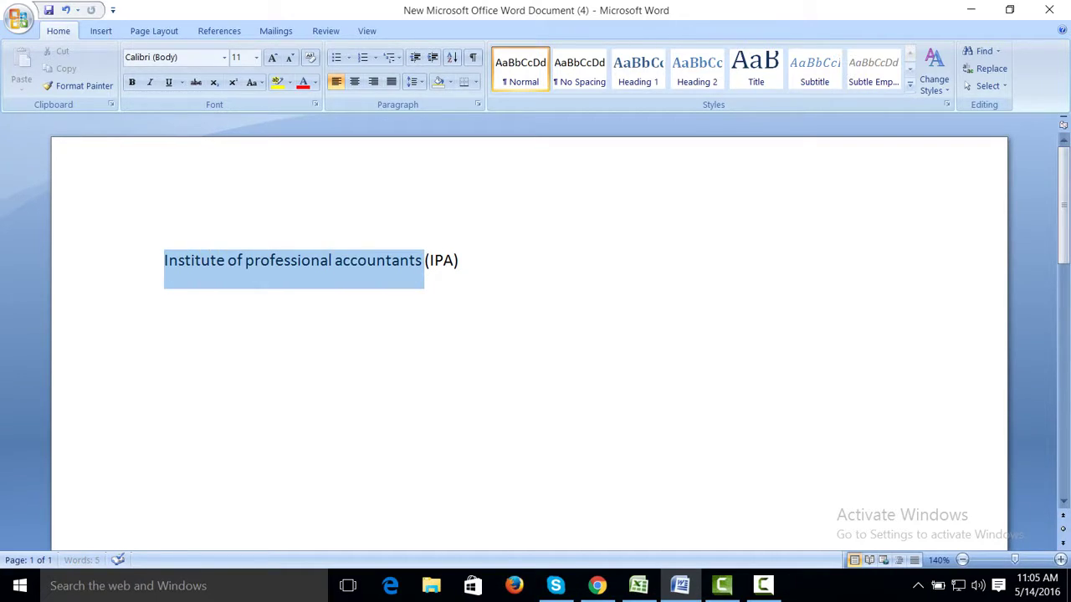
key(ctrl+shift+Right)
key(ctrl+shift+Right)
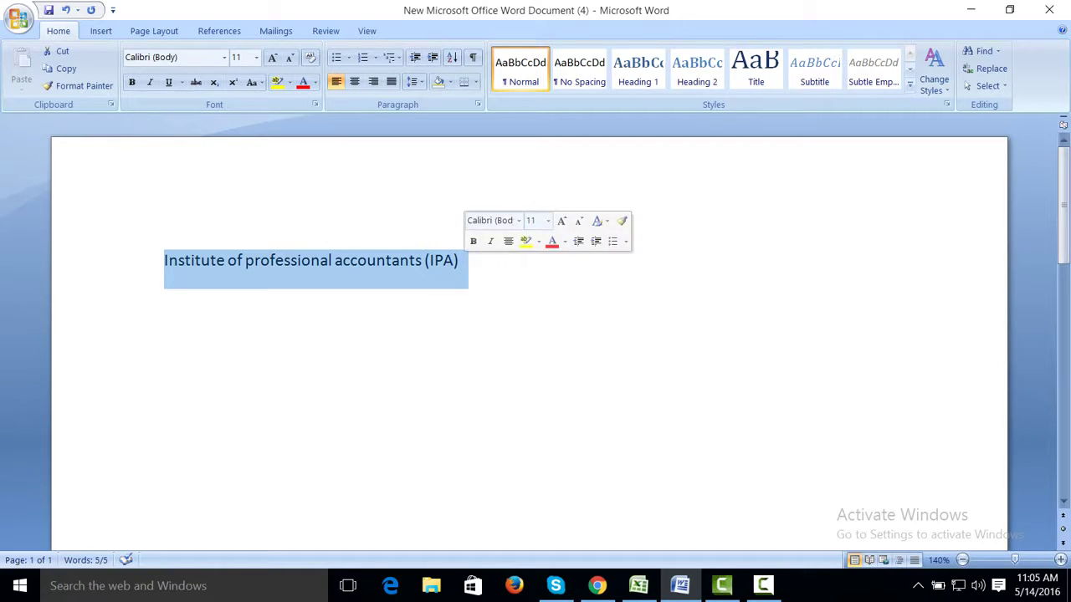
click(459, 260)
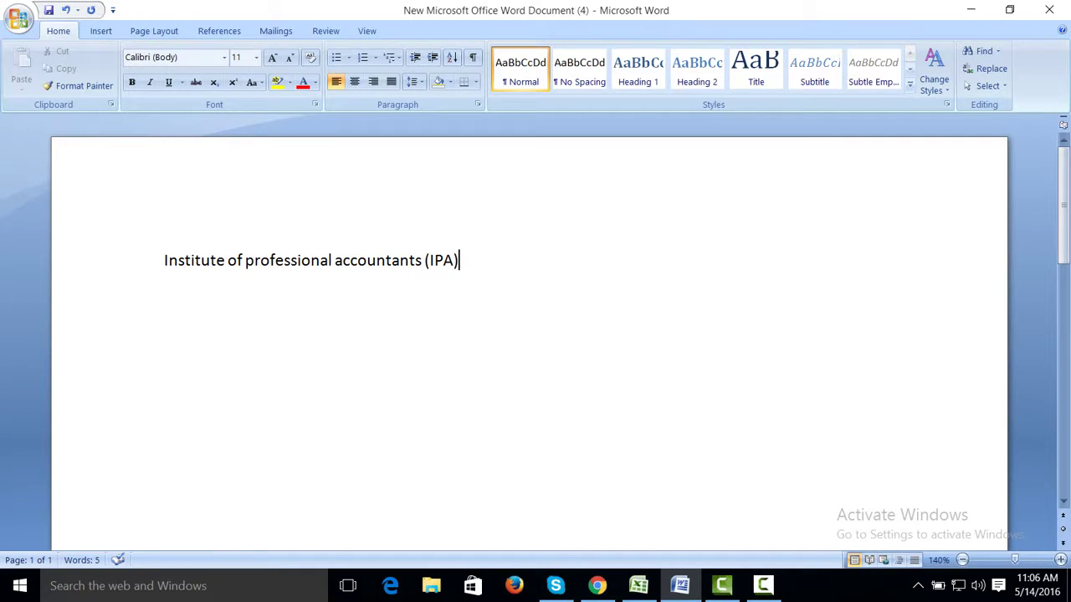
key(Home)
key(shift+Right)
key(ctrl+shift+Right)
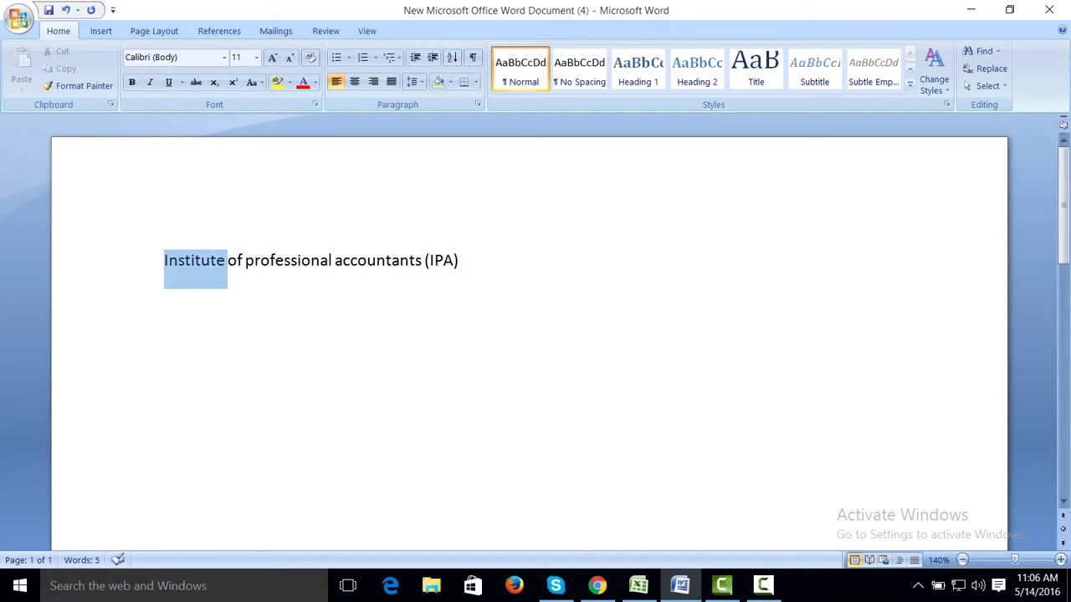
key(ctrl+shift+Right)
key(ctrl+shift+Right)
key(ctrl+shift+Right)
key(ctrl+shift+Right)
key(ctrl+shift+Right)
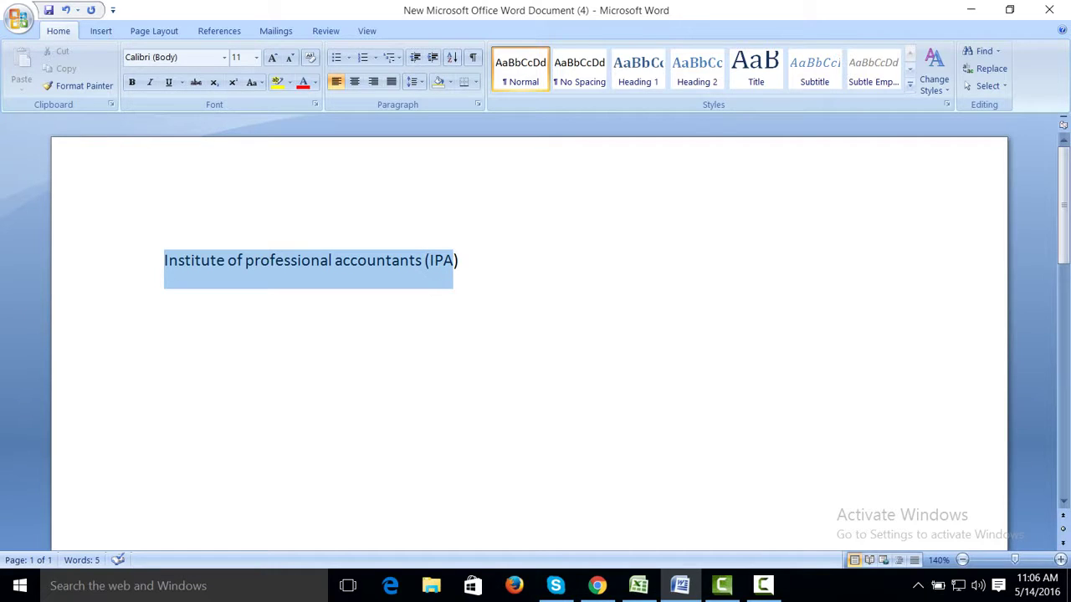
key(ctrl+shift+Right)
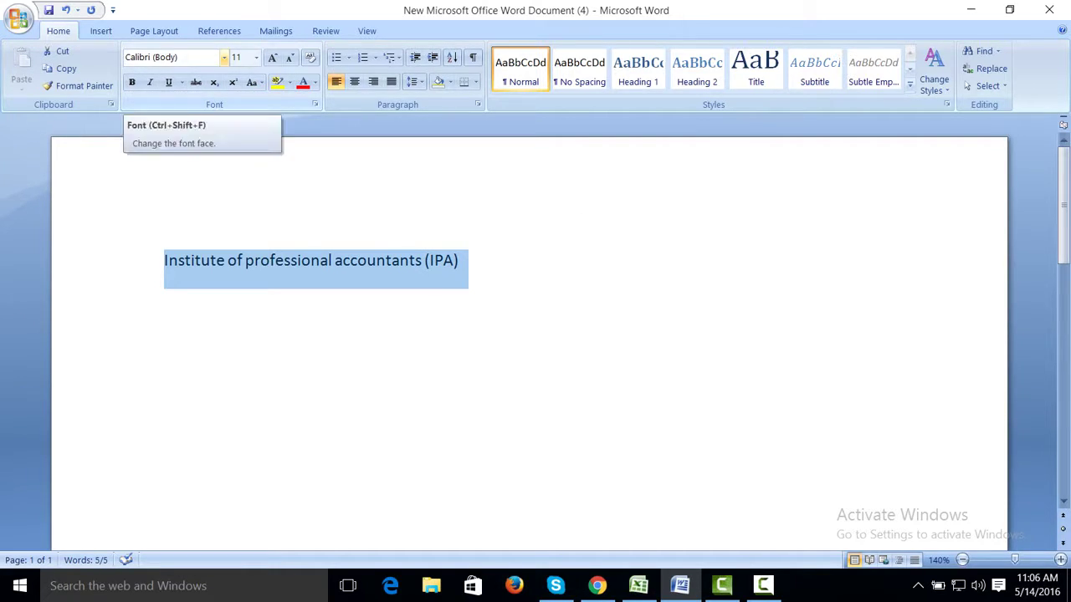
- Change the heading font from Calibri to Gabriola
click(224, 57)
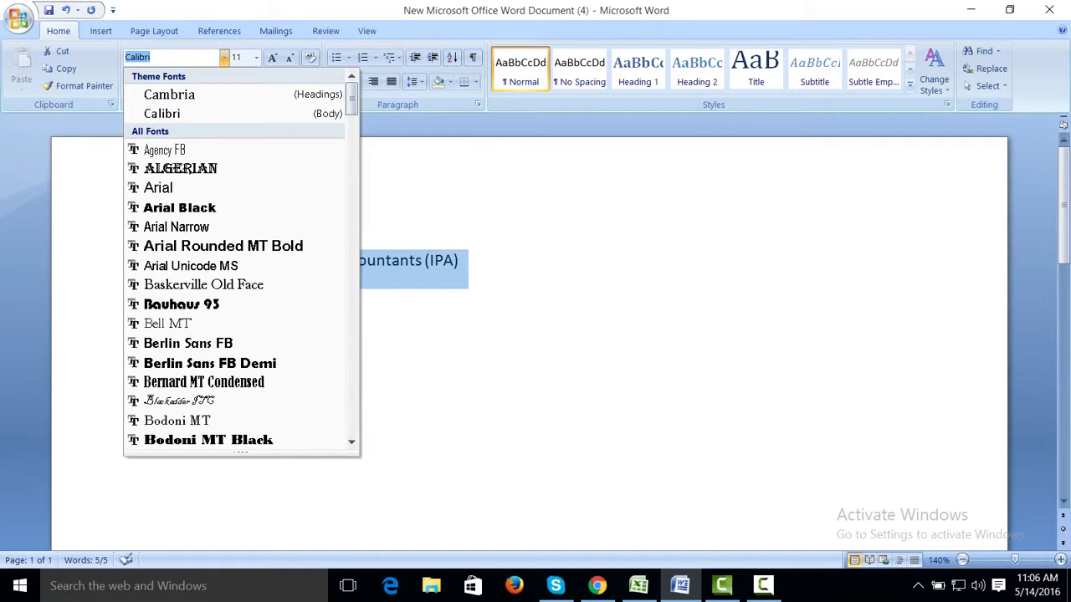
text(G)
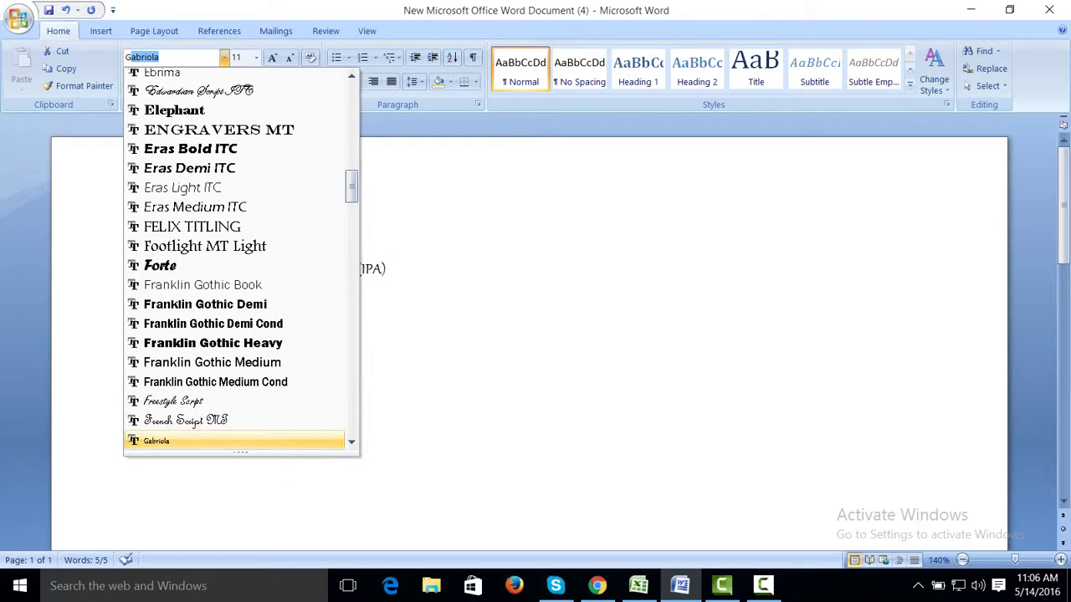
key(Return)
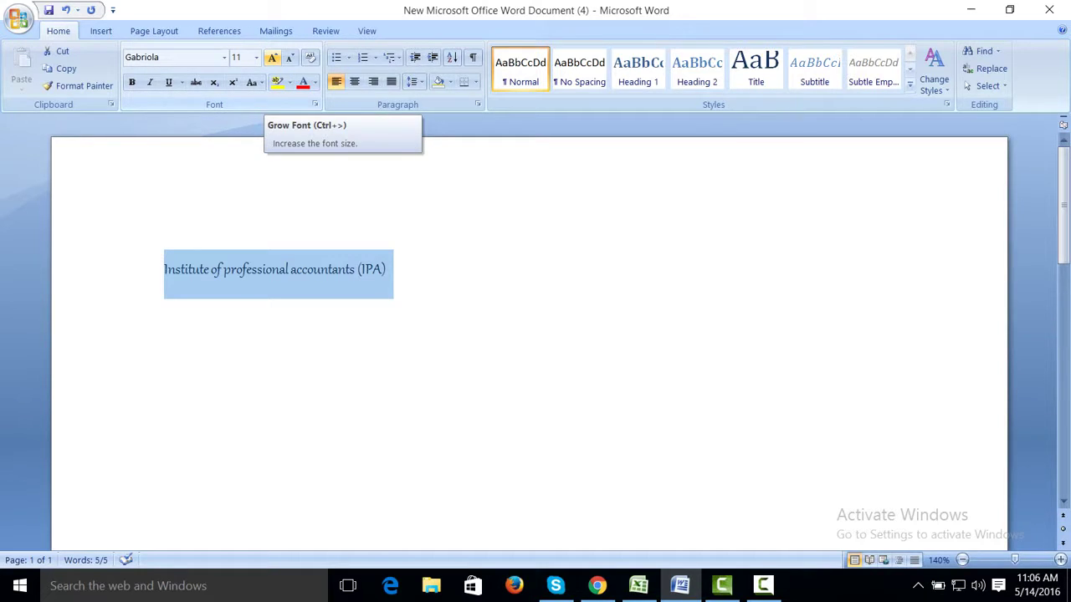
- Use Grow Font and Shrink Font to bring the heading to size 26
click(271, 57)
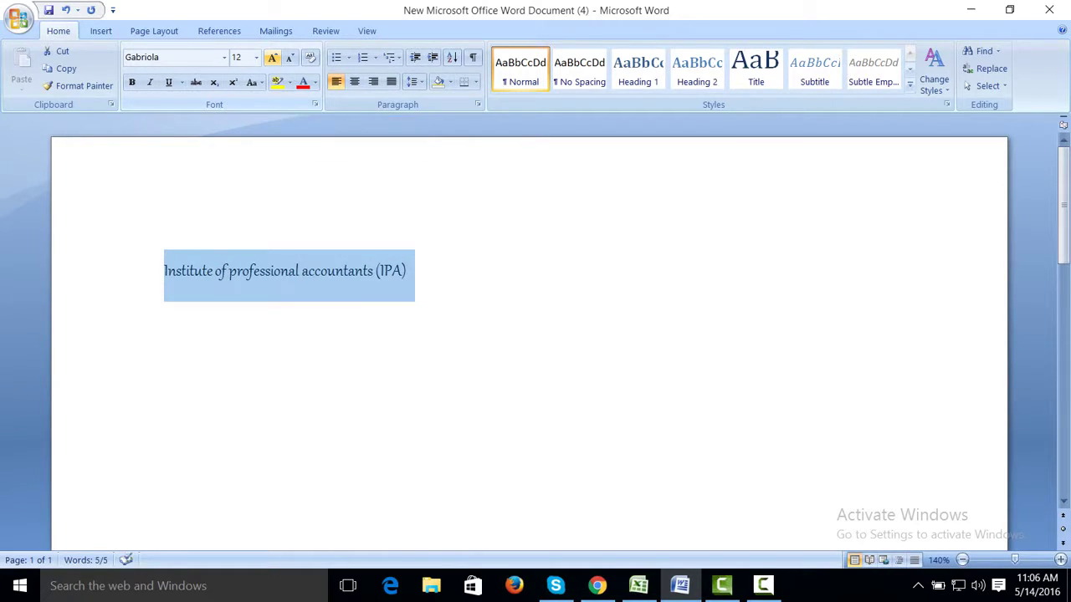
click(272, 57)
click(271, 57)
click(272, 57)
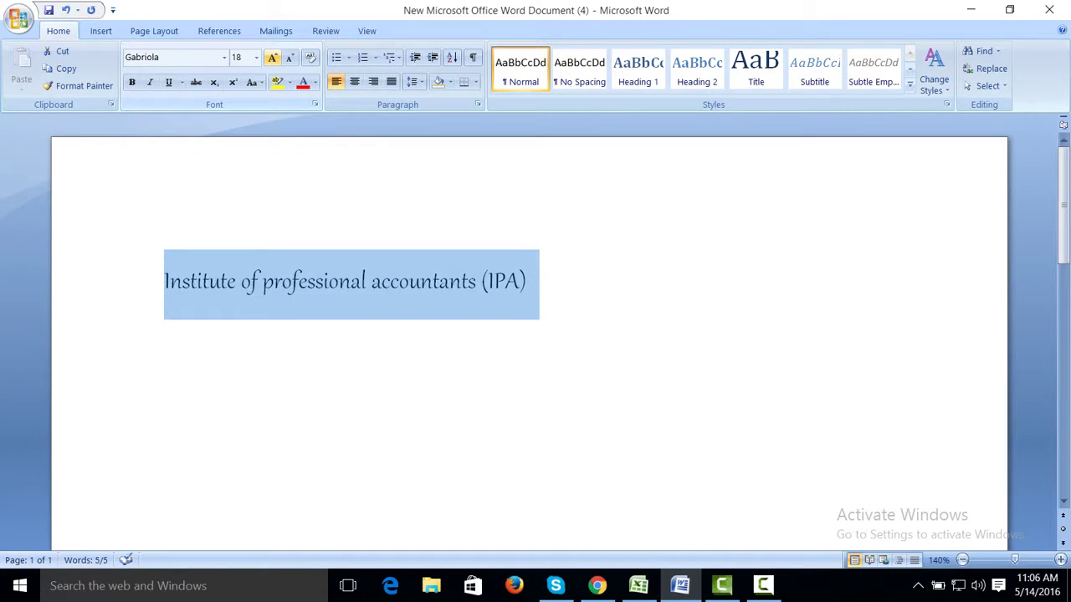
click(272, 57)
click(272, 57)
click(271, 57)
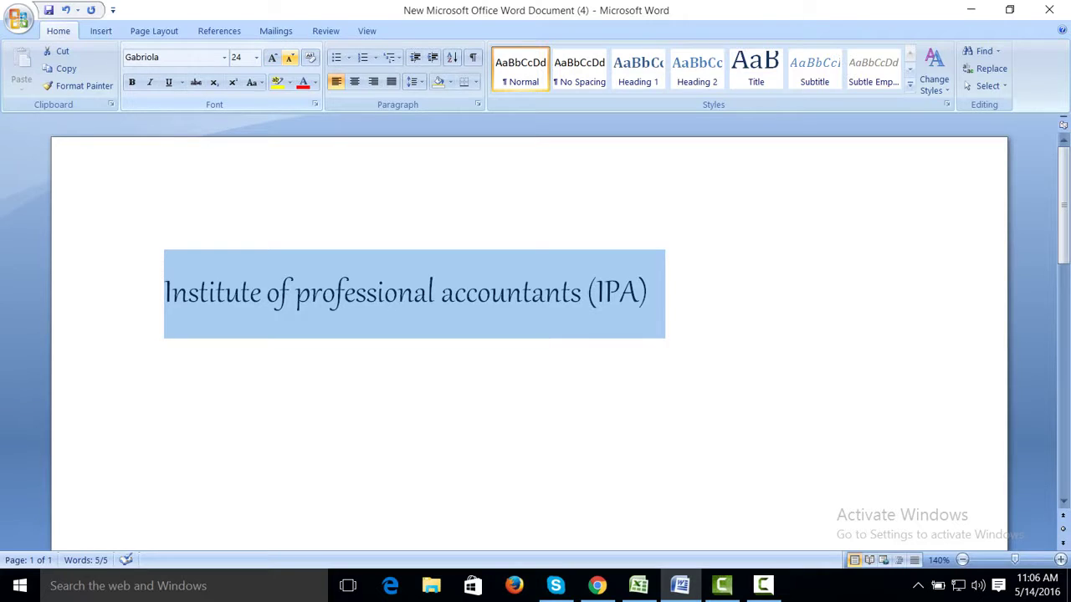
click(289, 57)
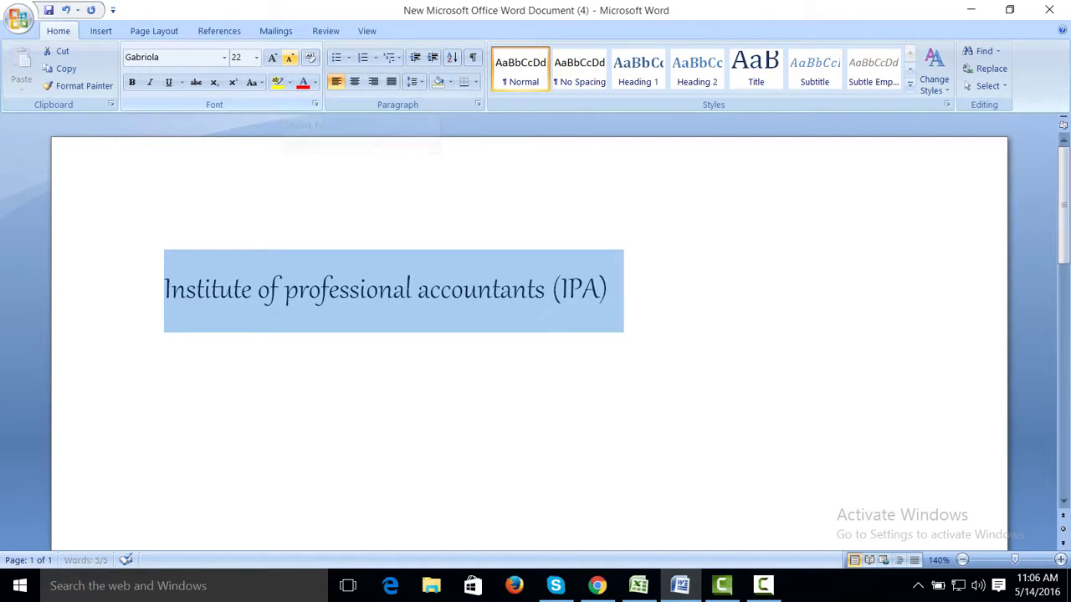
click(289, 57)
click(289, 57)
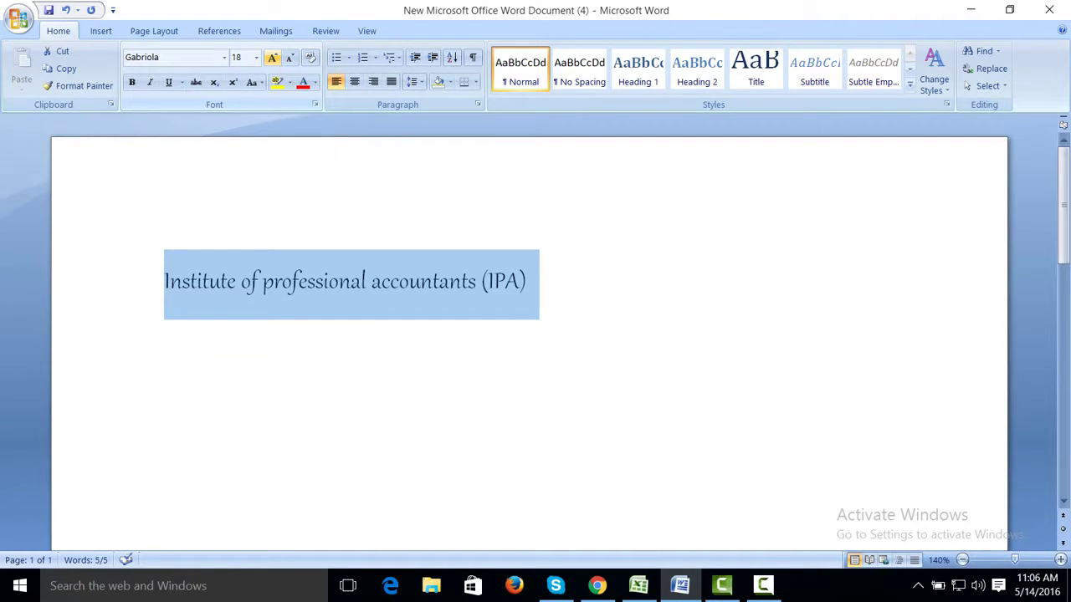
click(271, 57)
click(272, 57)
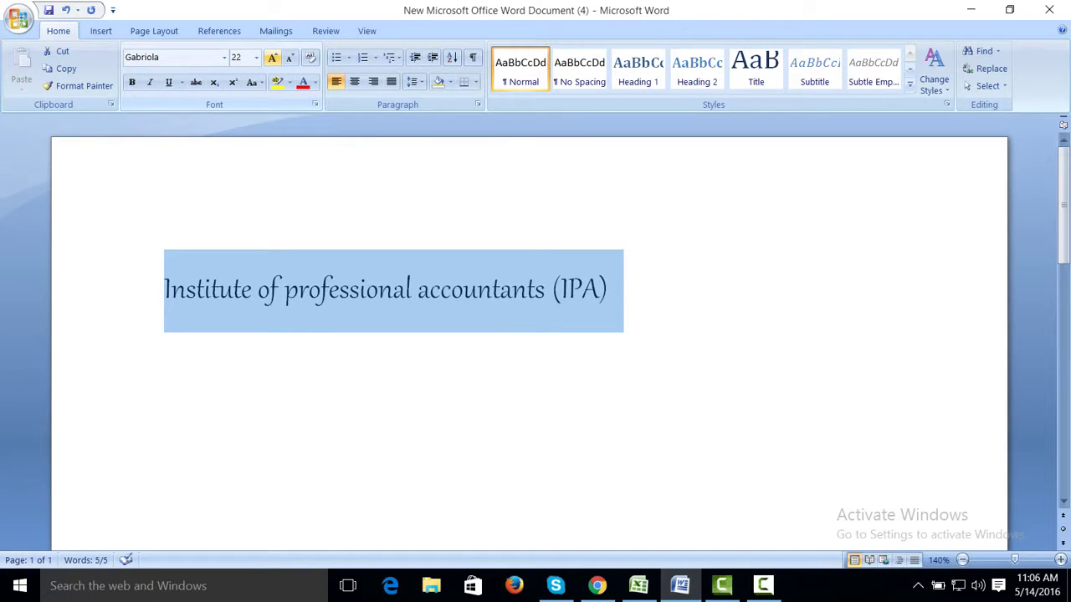
click(271, 57)
click(271, 57)
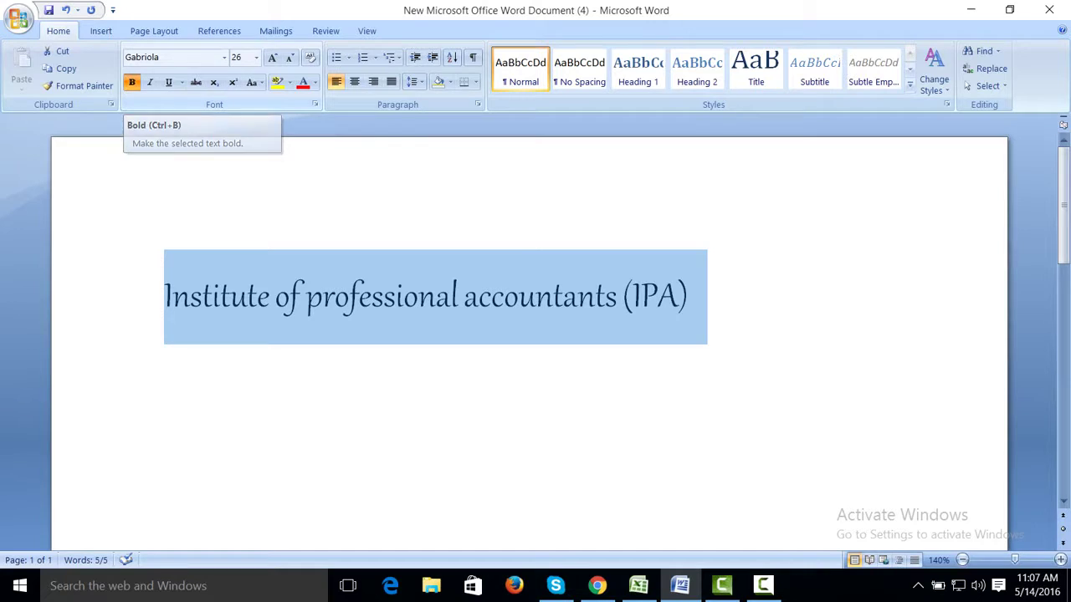
- Make the heading bold and italic
click(131, 82)
click(131, 82)
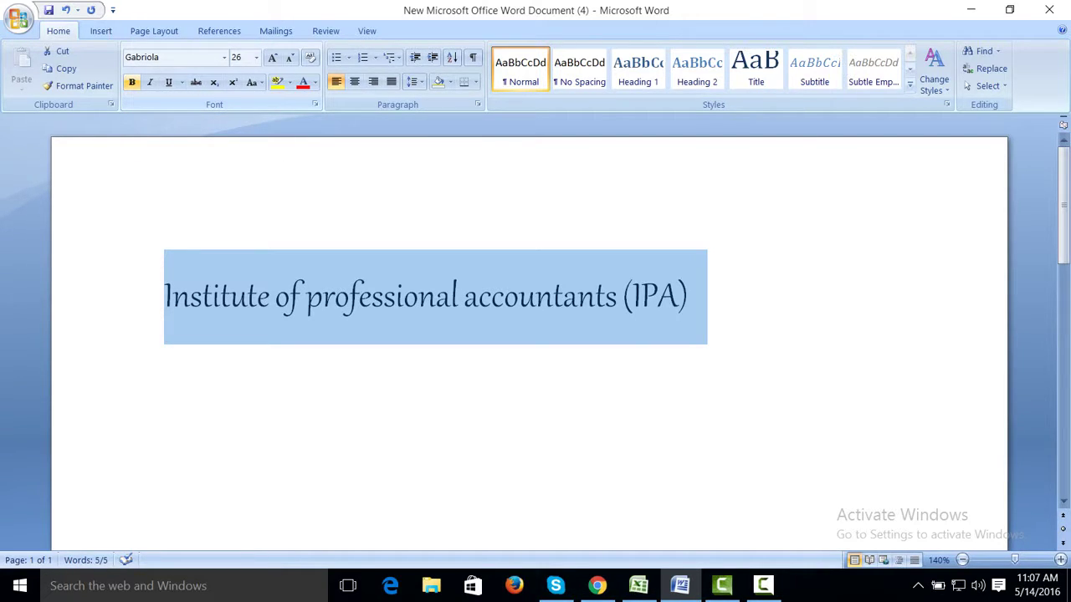
click(131, 82)
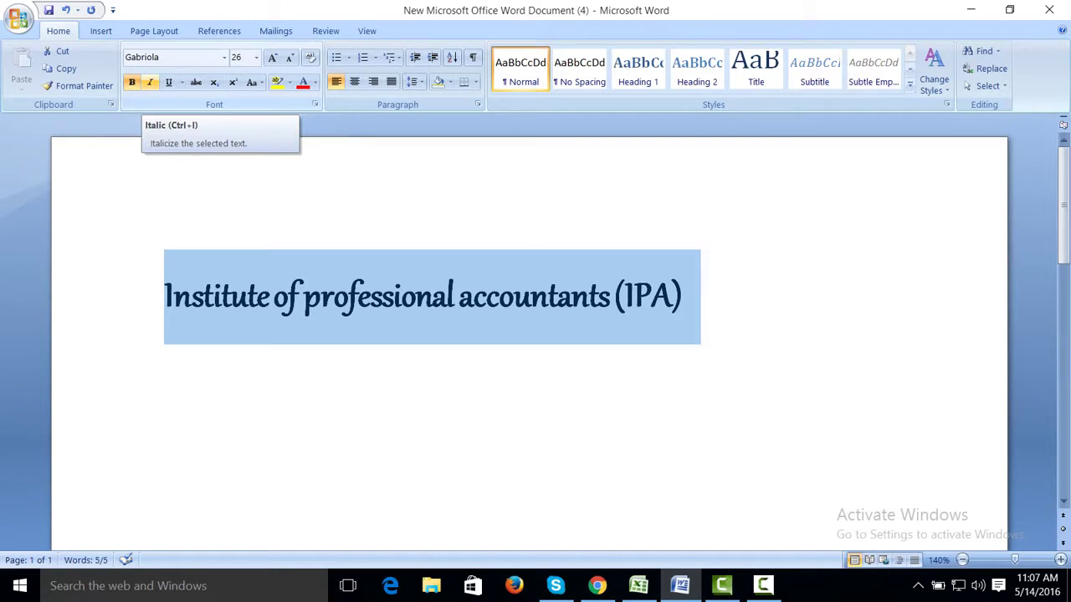
click(150, 82)
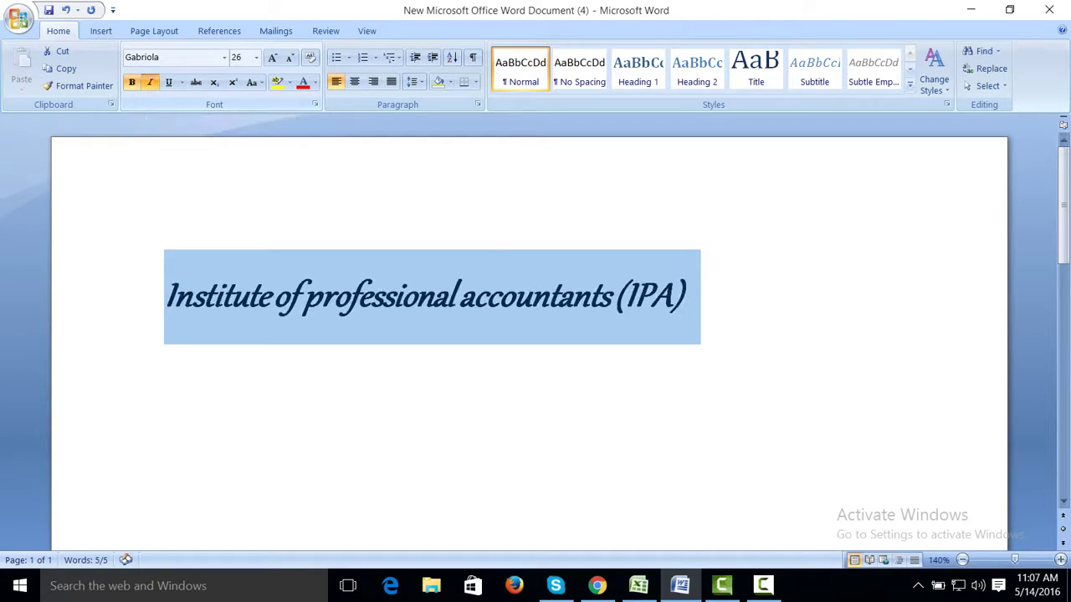
click(150, 82)
click(150, 82)
- Try underlining the heading, then leave it without underline using Ctrl+U
click(168, 82)
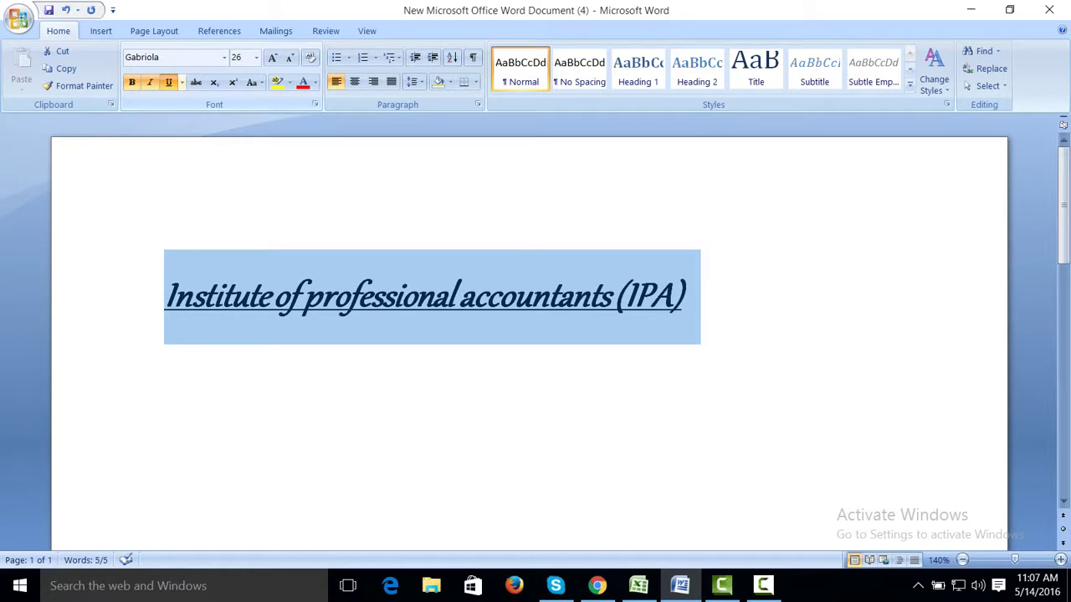
key(ctrl+u)
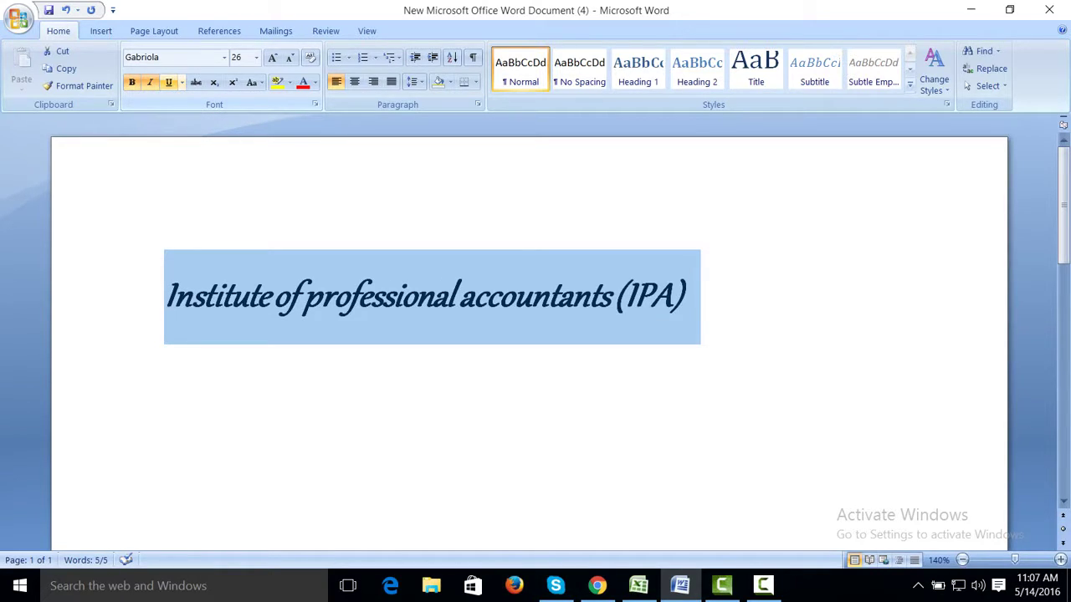
key(ctrl+u)
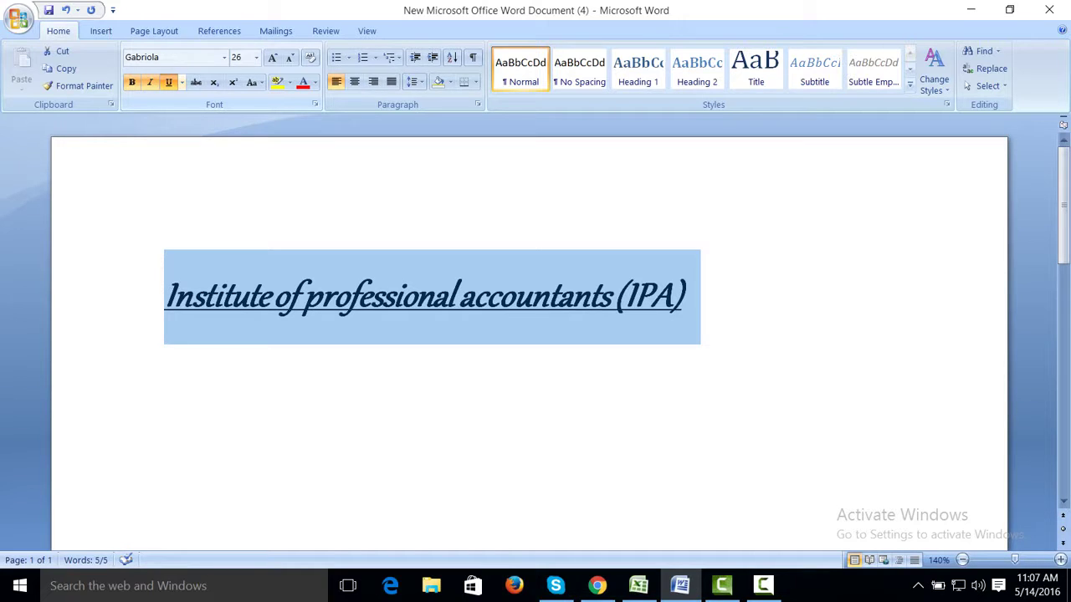
key(ctrl+u)
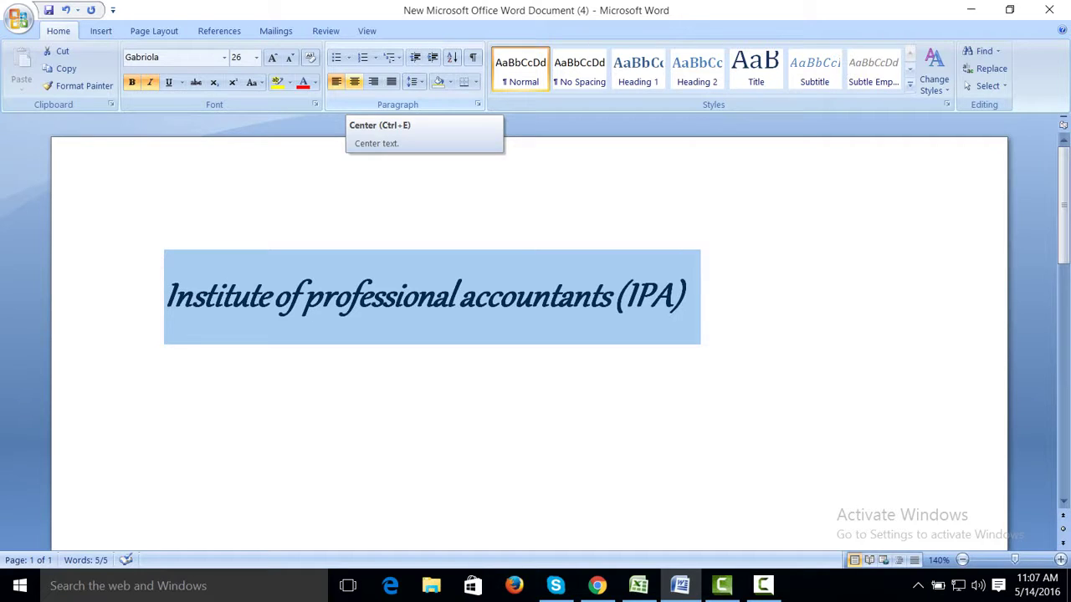
- Try right, left and justified alignment, then center the heading and deselect it
click(355, 81)
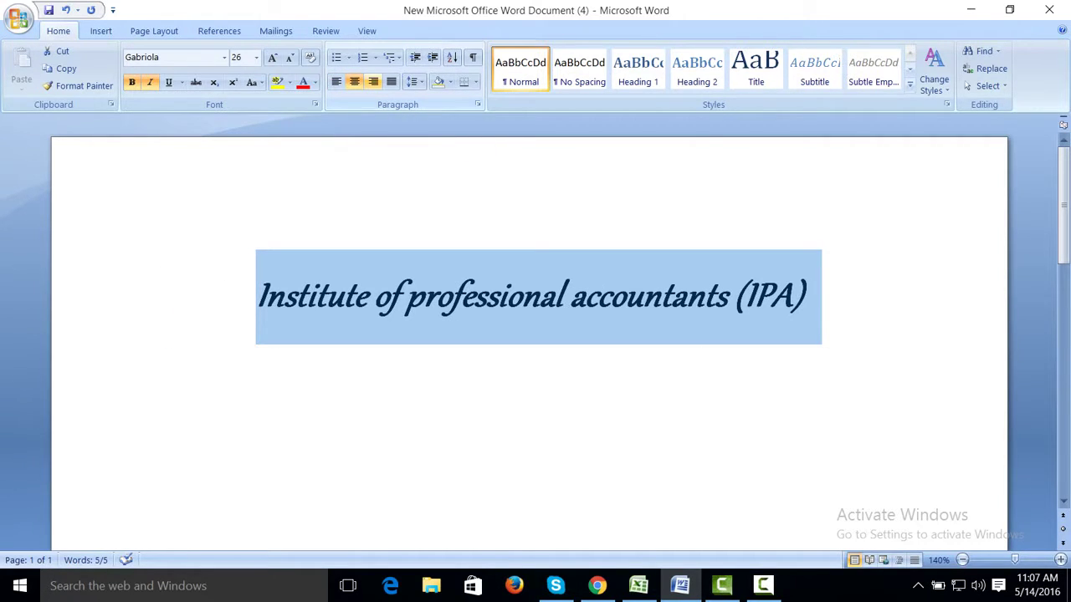
click(373, 81)
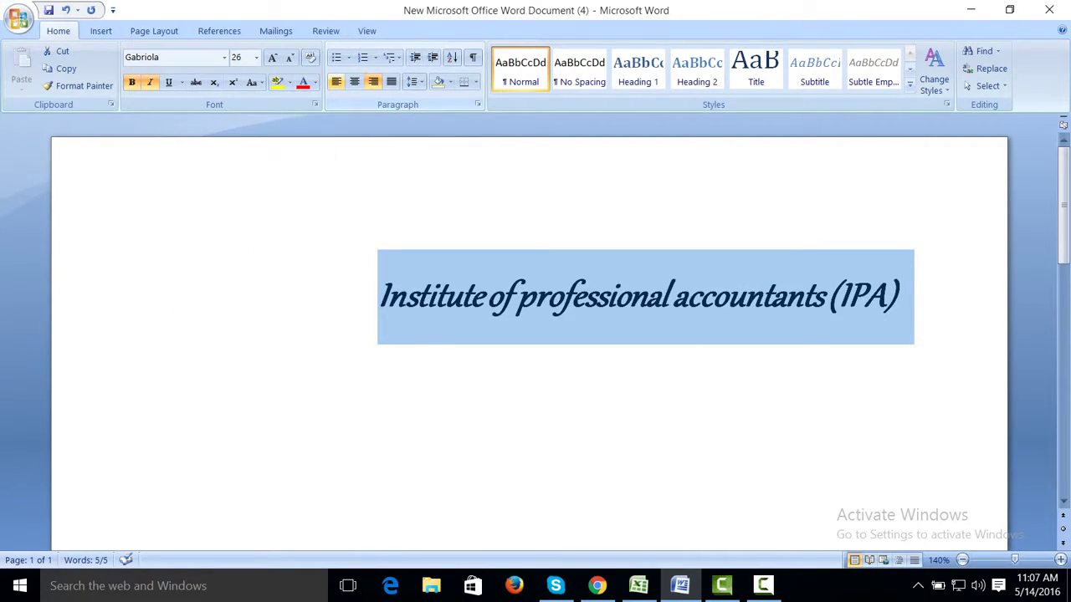
key(ctrl+l)
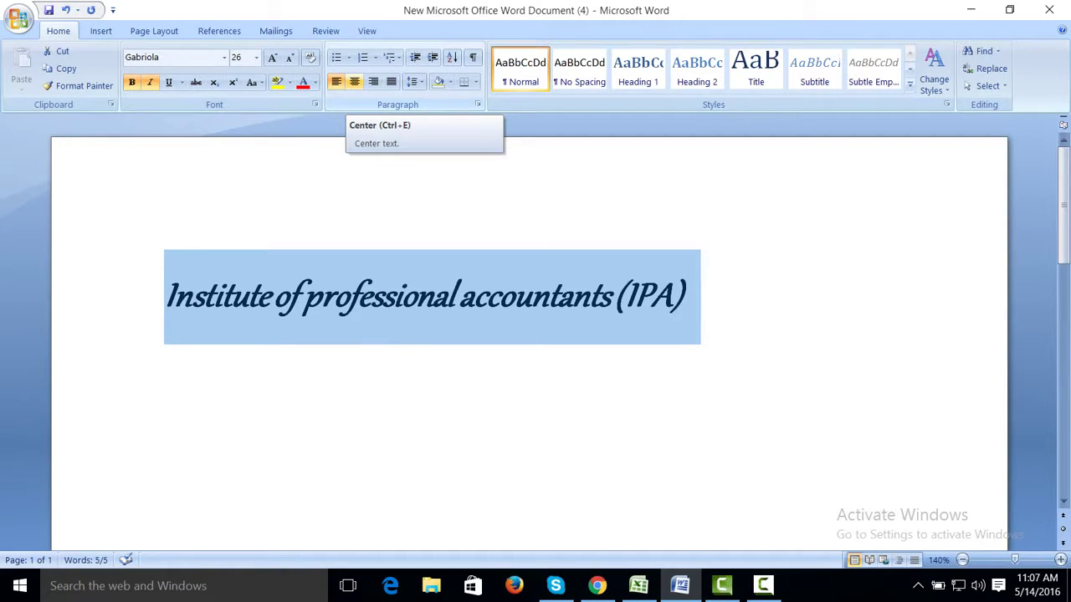
click(354, 81)
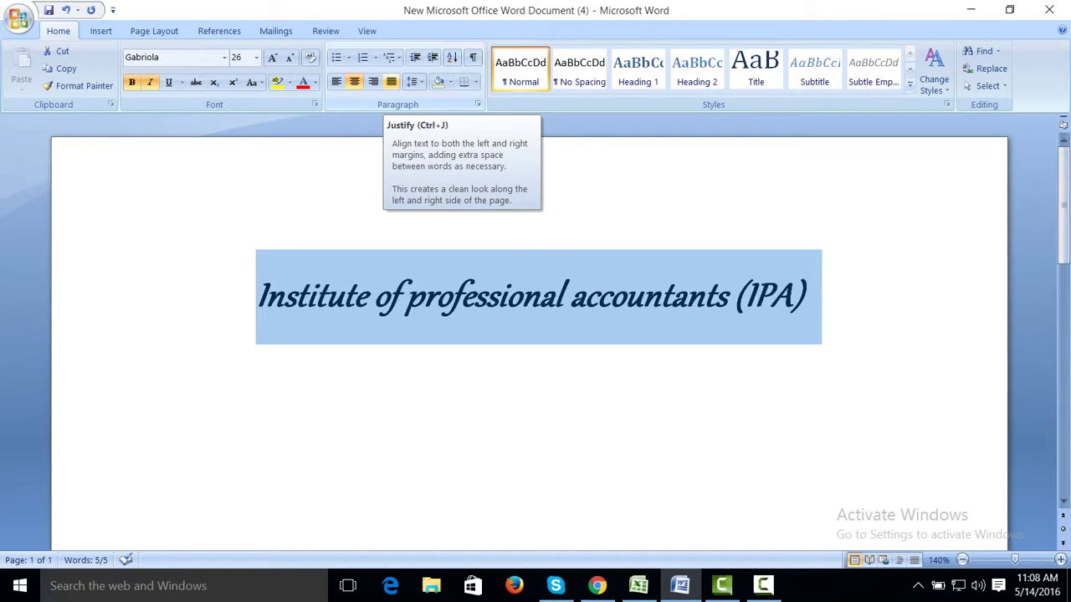
click(391, 81)
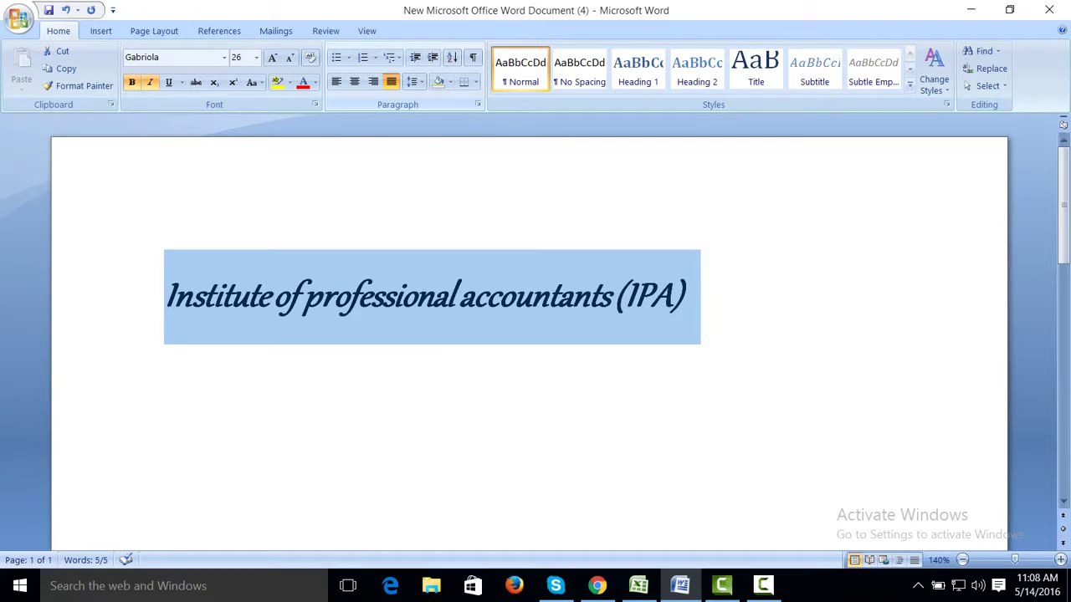
click(391, 81)
click(354, 81)
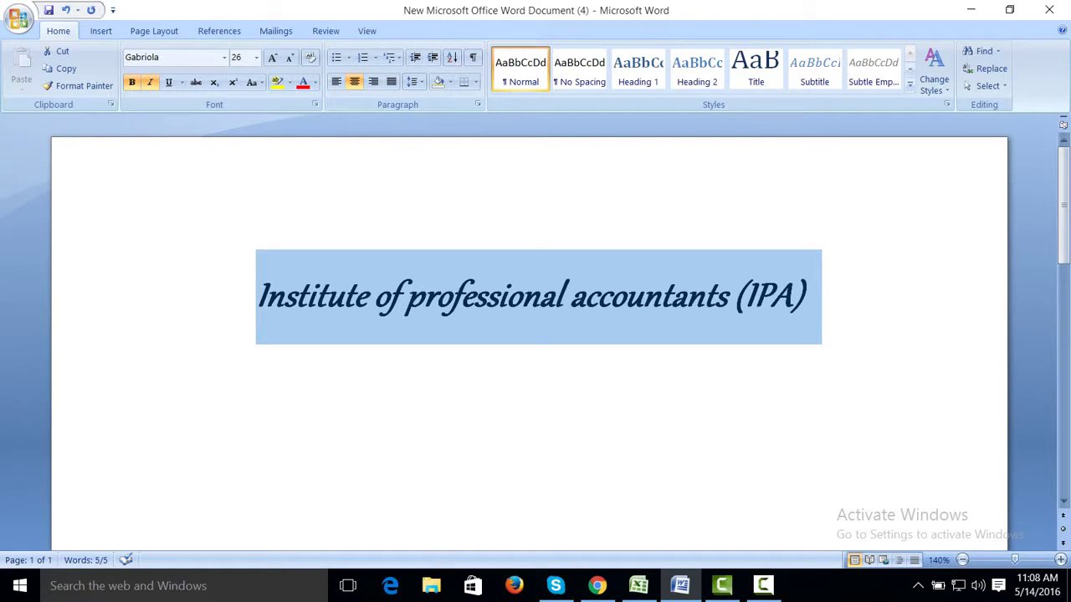
click(810, 297)
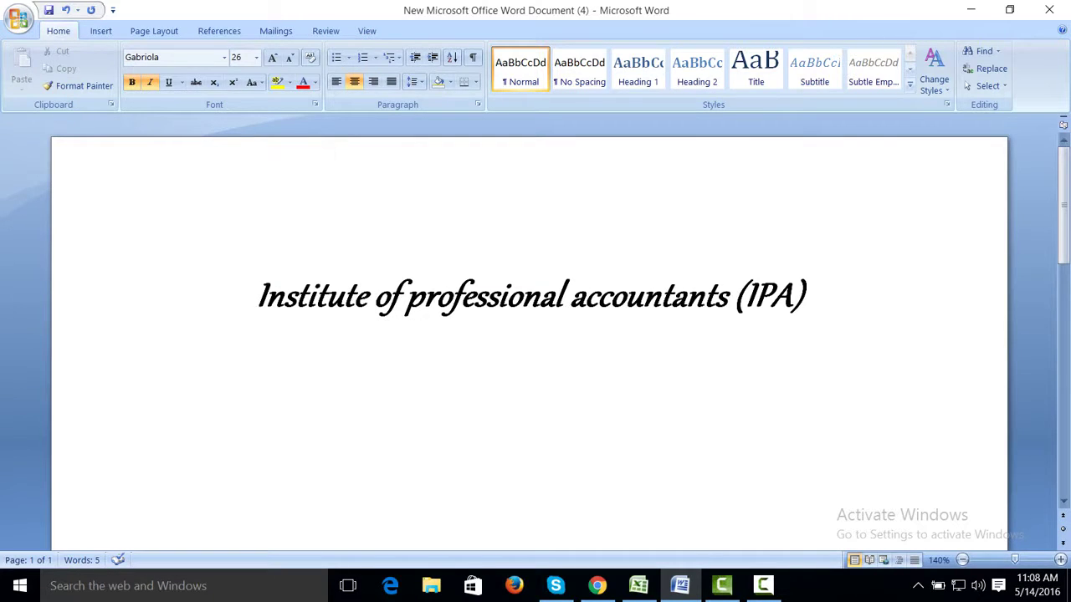
- On a new centered line, type the tagline and the start of the body text about skilled professionals
key(Return)
text(A caree)
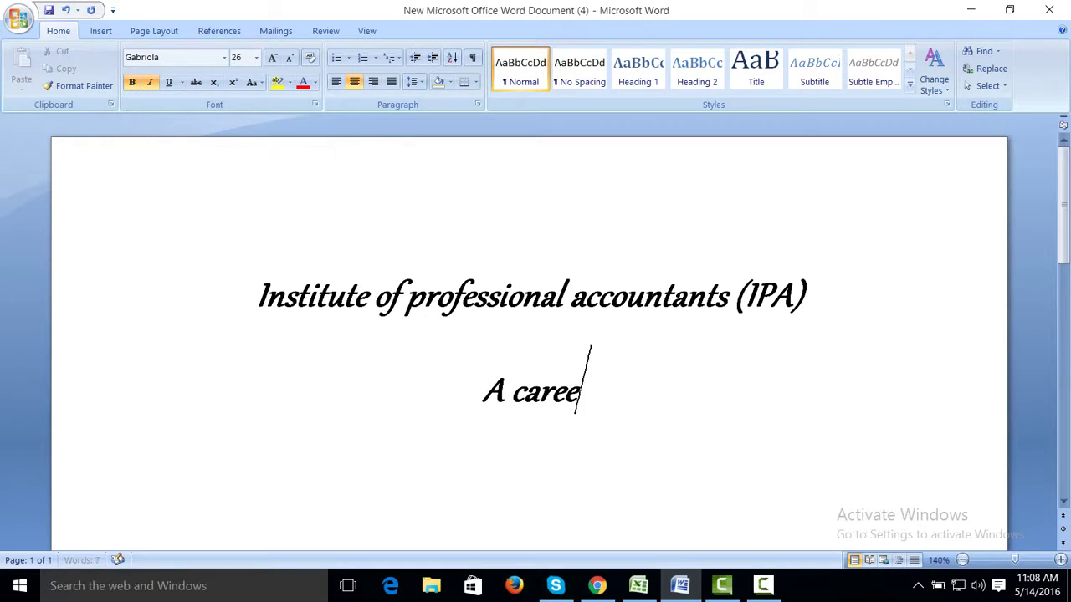
text(r with)
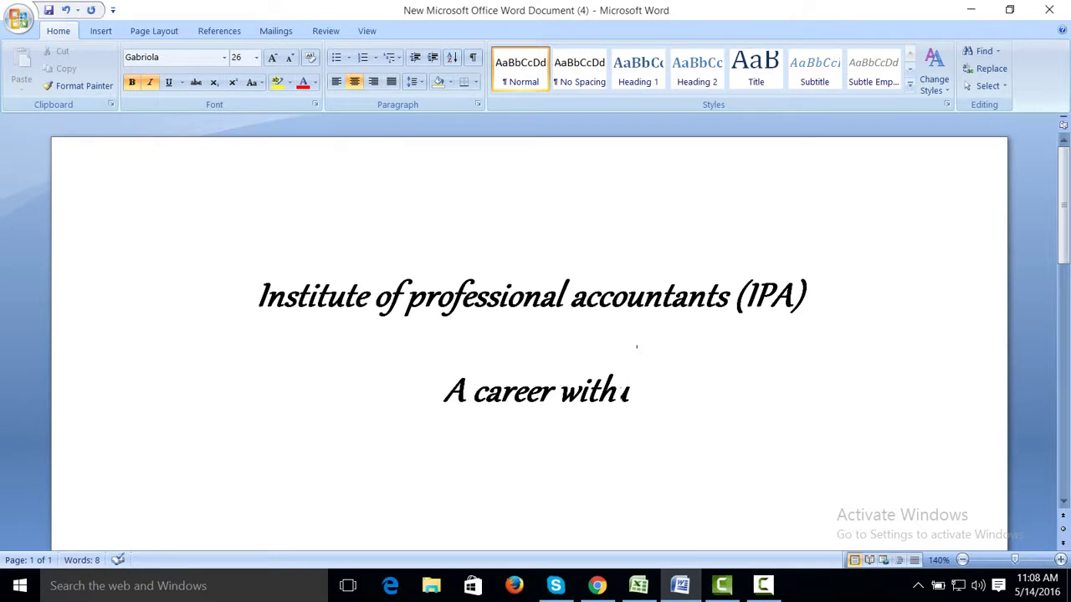
text(nlimited)
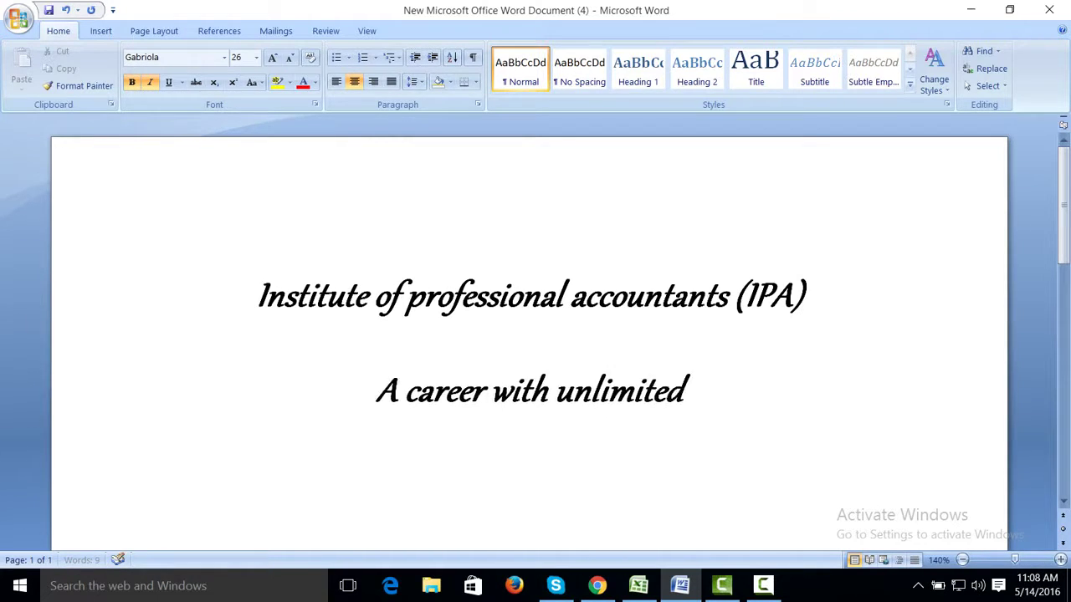
text( possibilit)
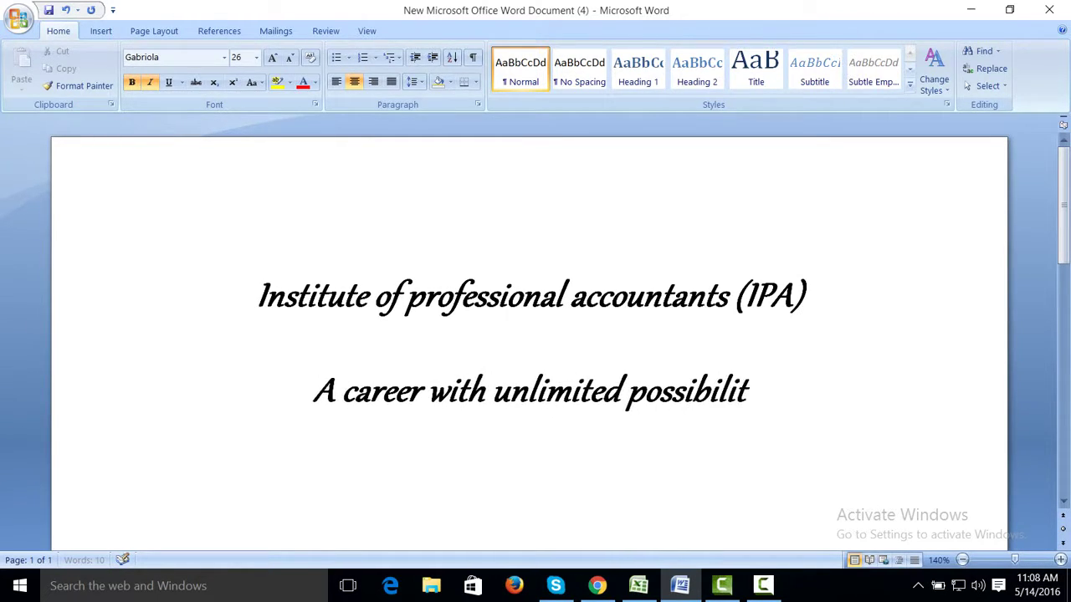
text(ies)
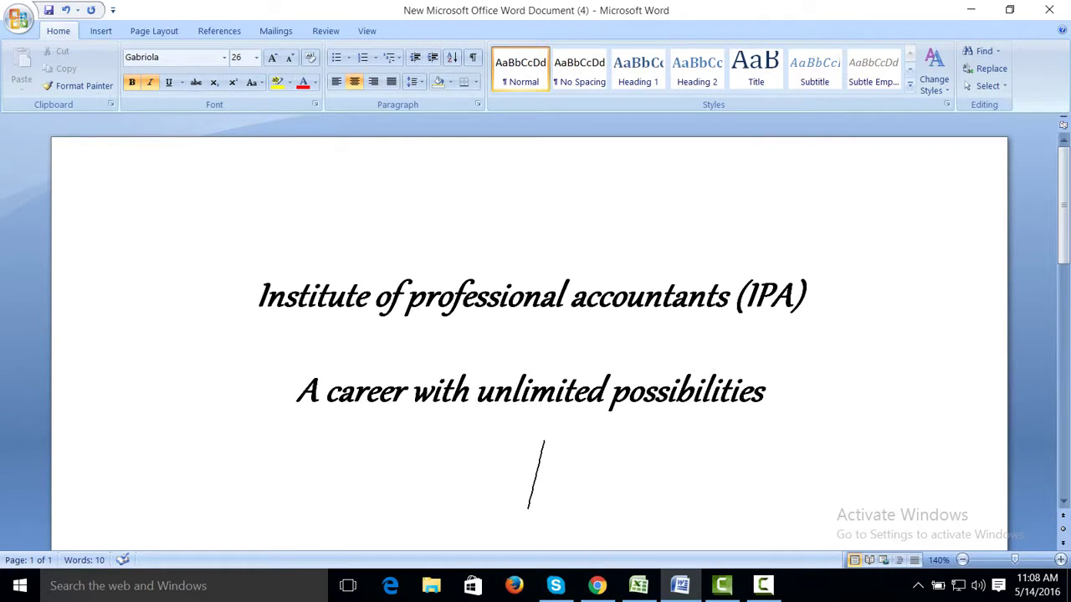
text( k)
text(eeping in view)
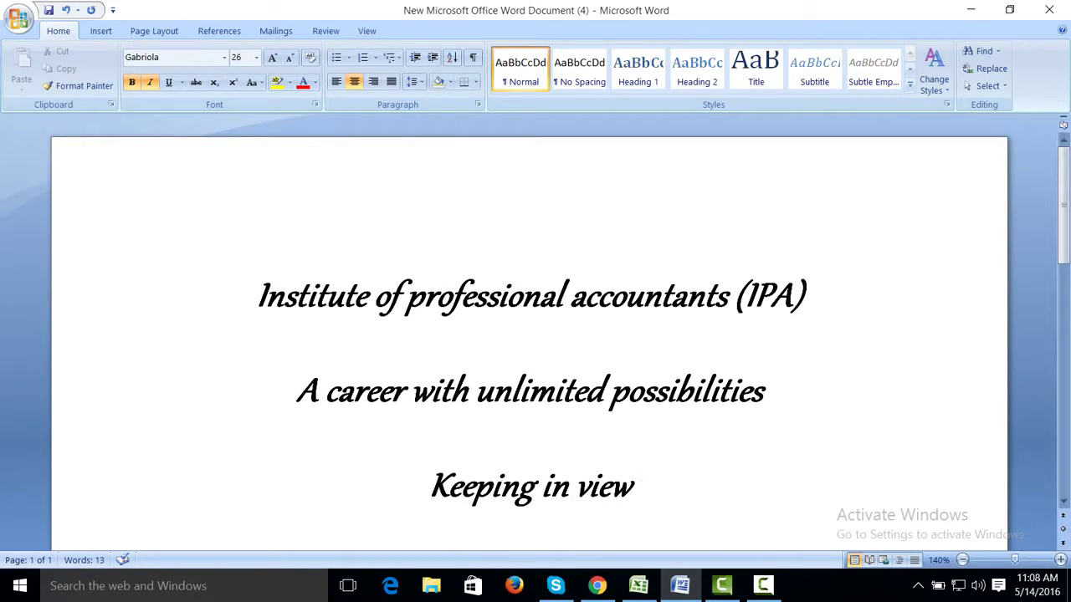
text( thein)
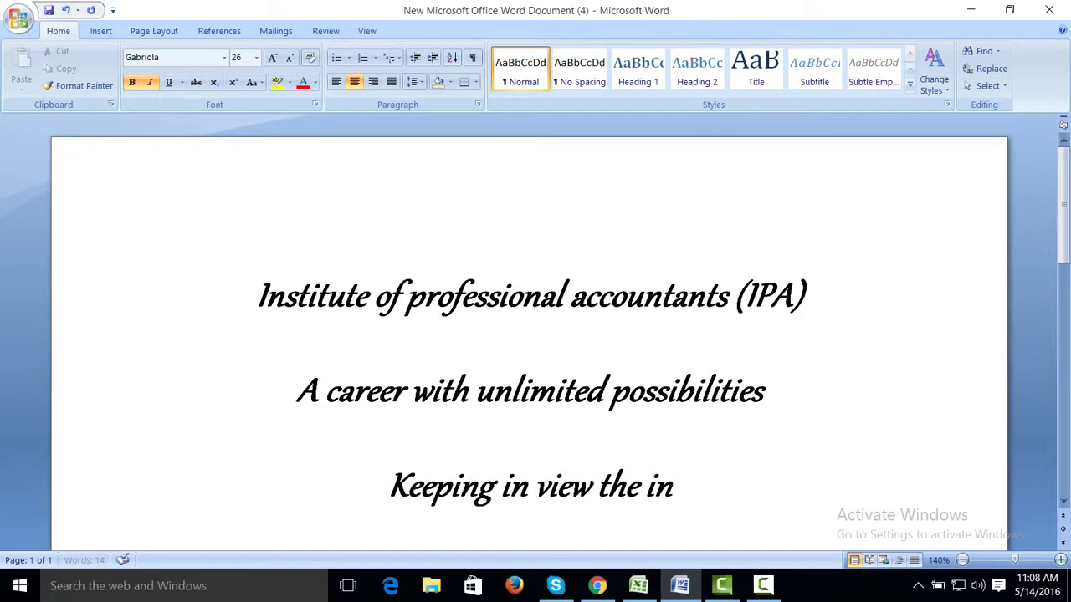
text(tensive nee)
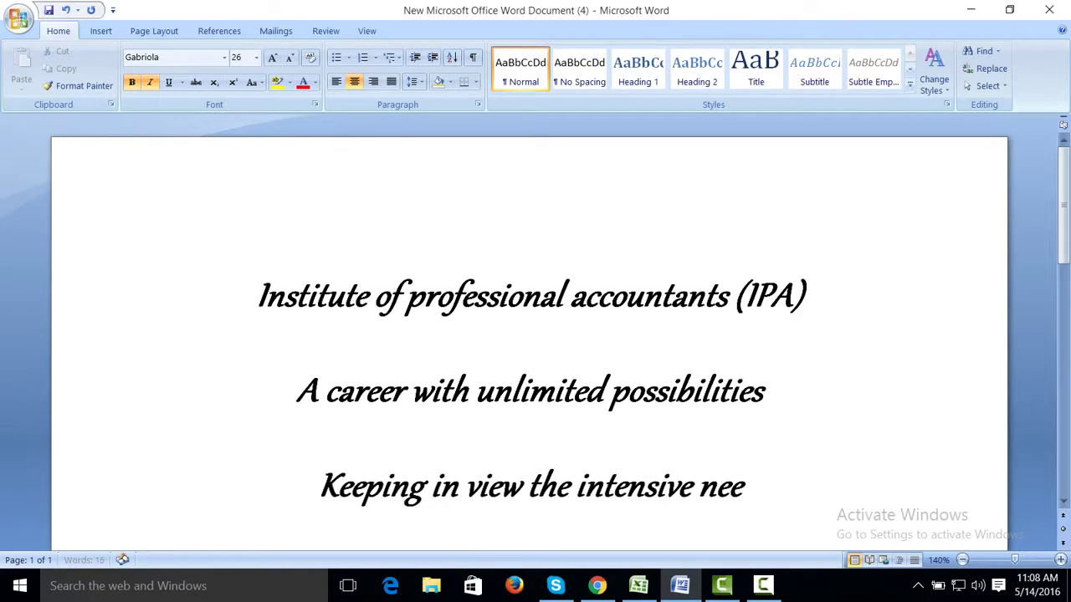
text(d of skille)
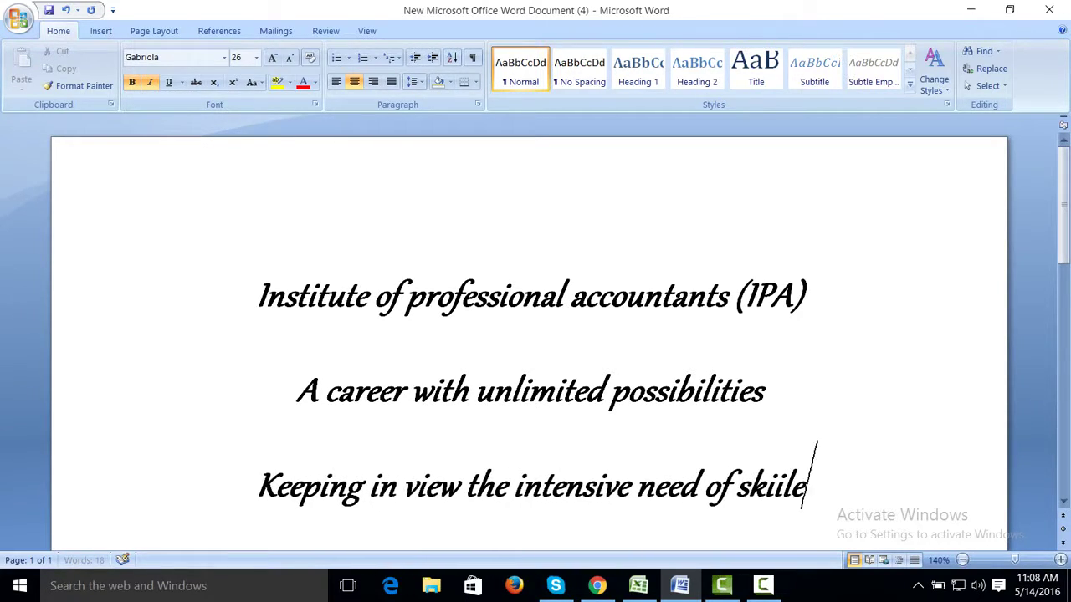
text(d pr)
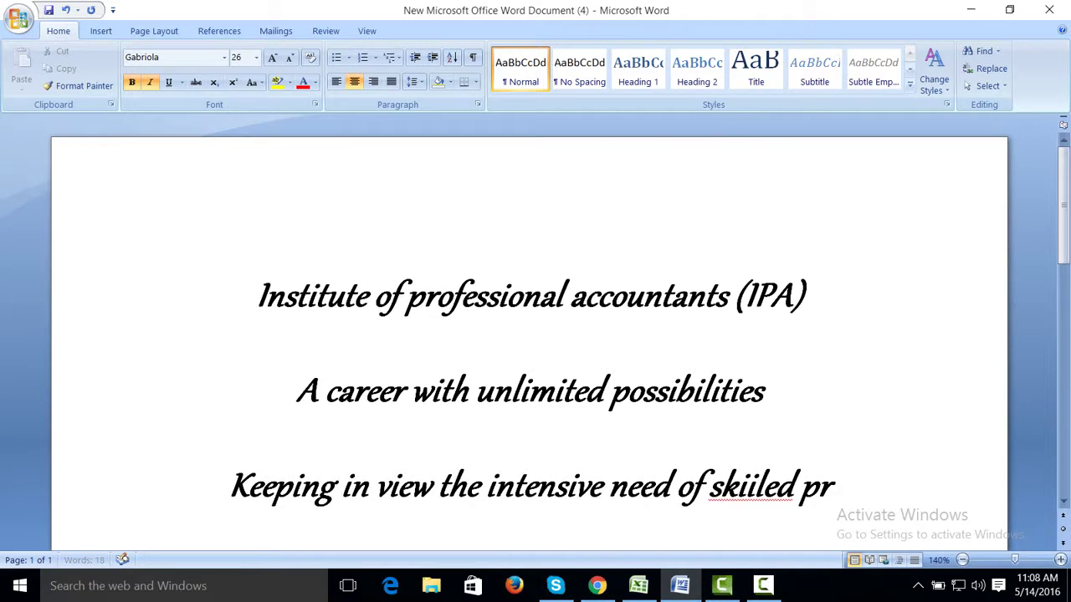
- Correct 'skilled' and 'field', continuing with 'professional in the field of Accounting and'
key(BackSpace)
key(BackSpace)
key(BackSpace)
key(BackSpace)
key(BackSpace)
key(BackSpace)
key(BackSpace)
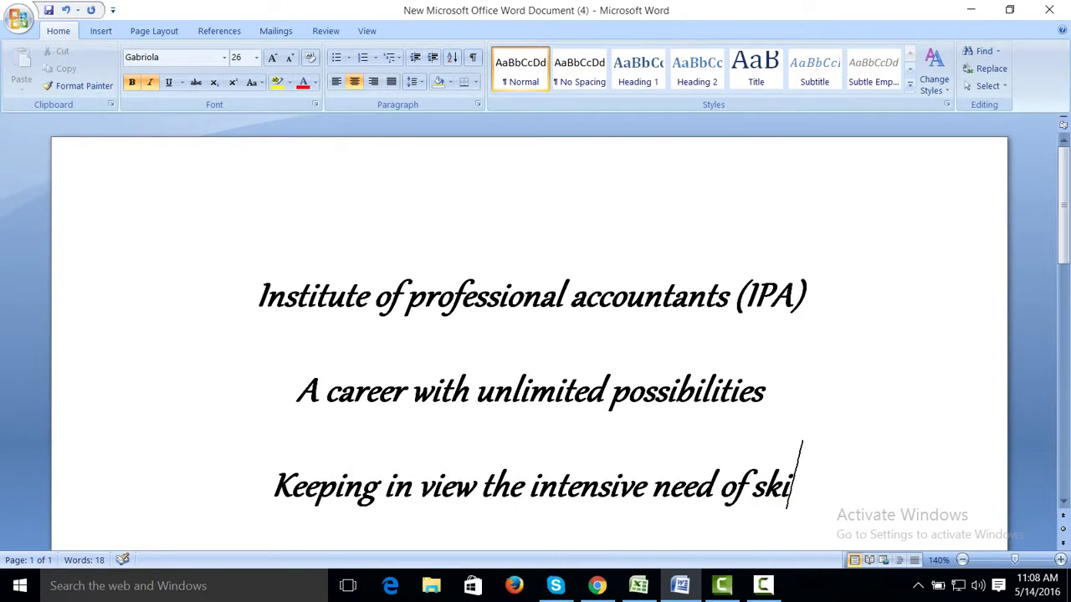
text(le)
key(BackSpace)
text(led)
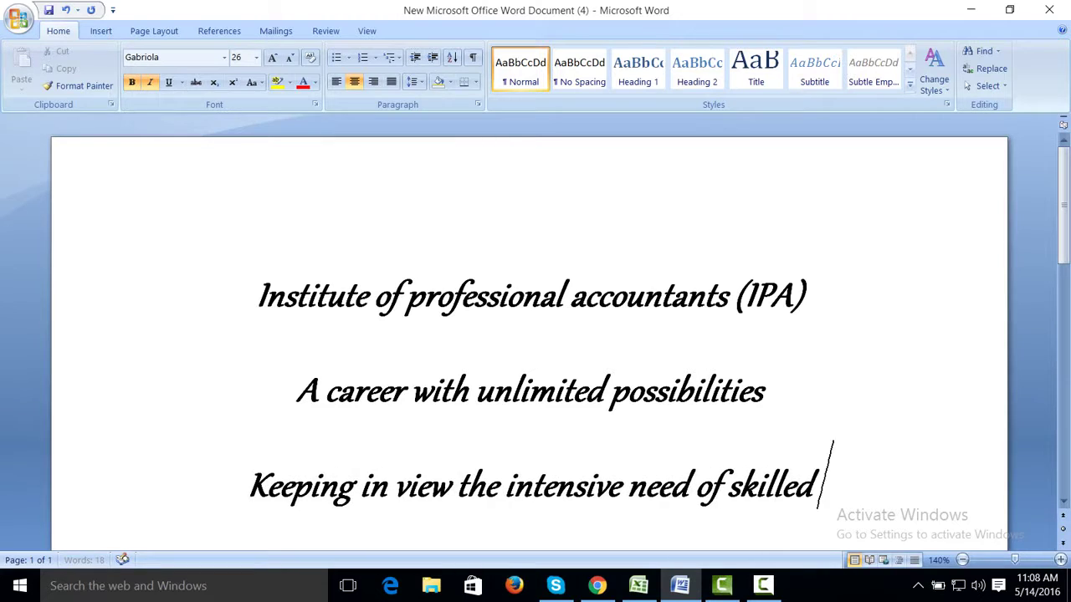
text( professional)
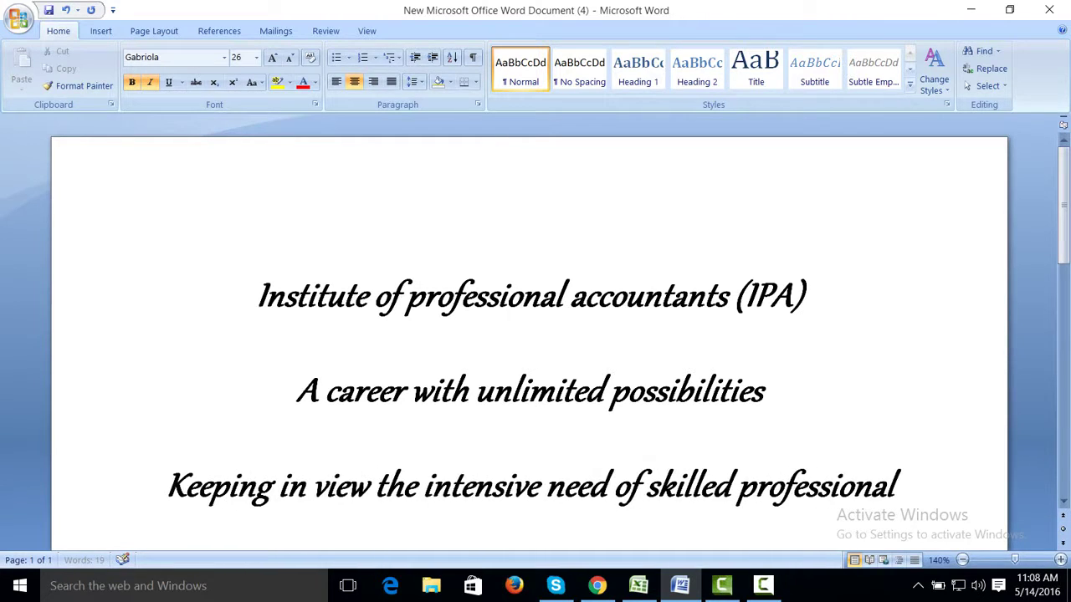
text( in thefi)
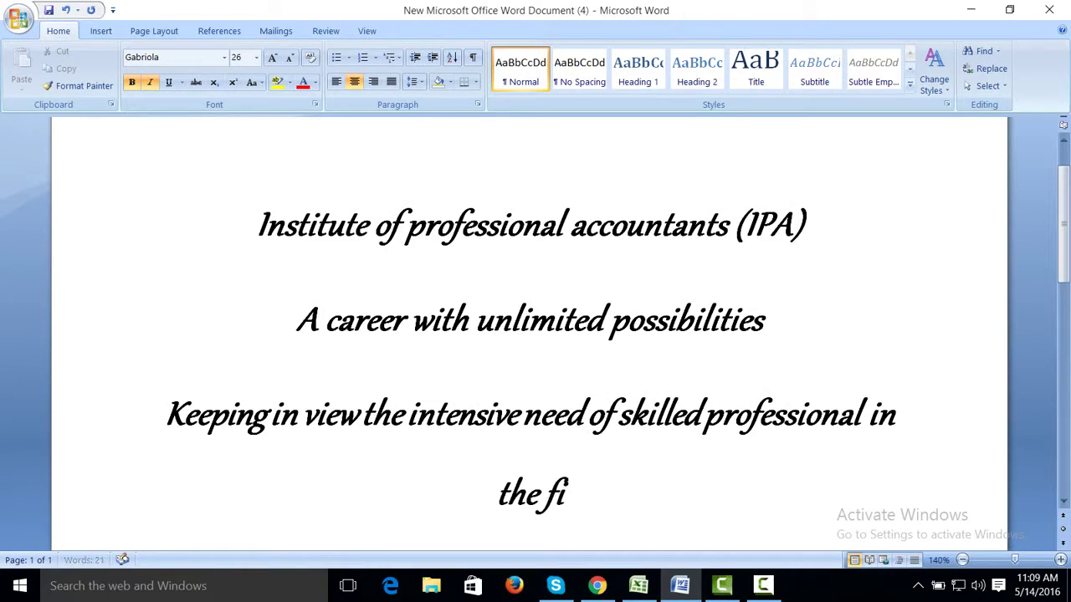
text(le)
key(BackSpace)
key(BackSpace)
text(e)
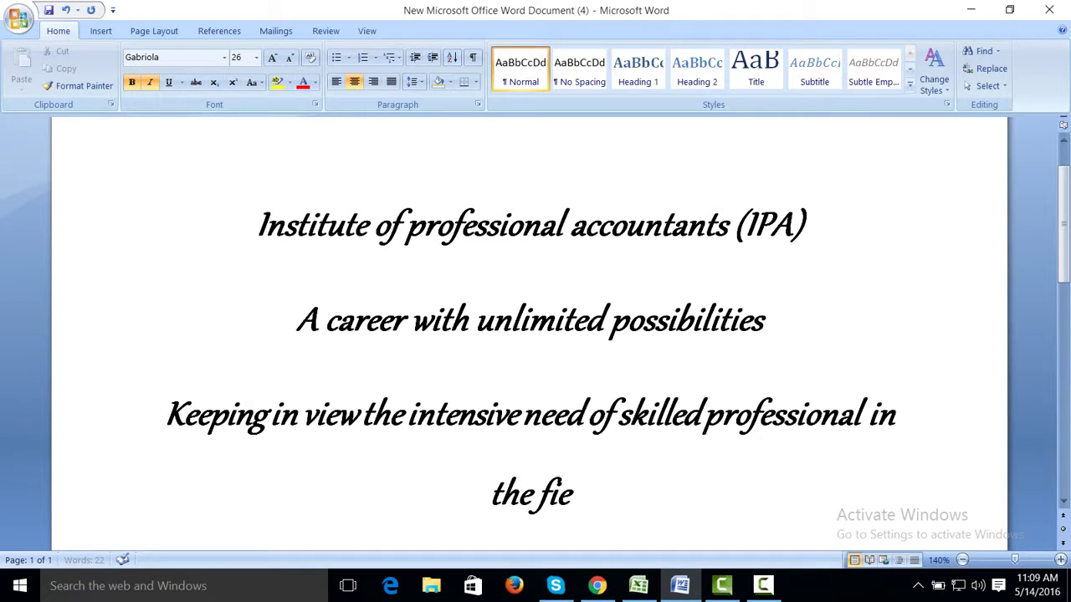
text(d)
key(BackSpace)
text(ld )
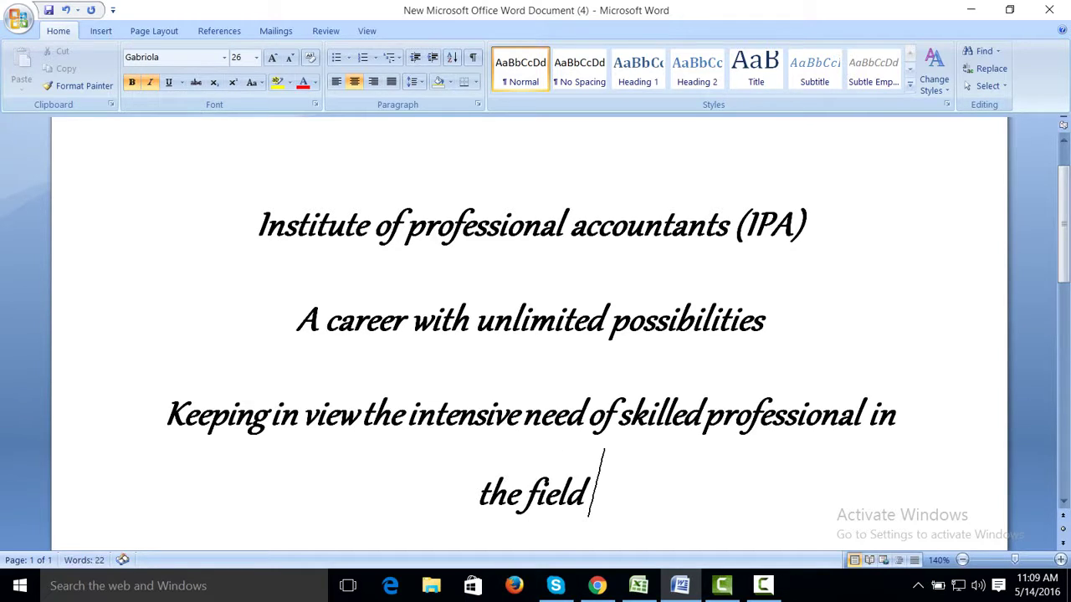
text(of Acco)
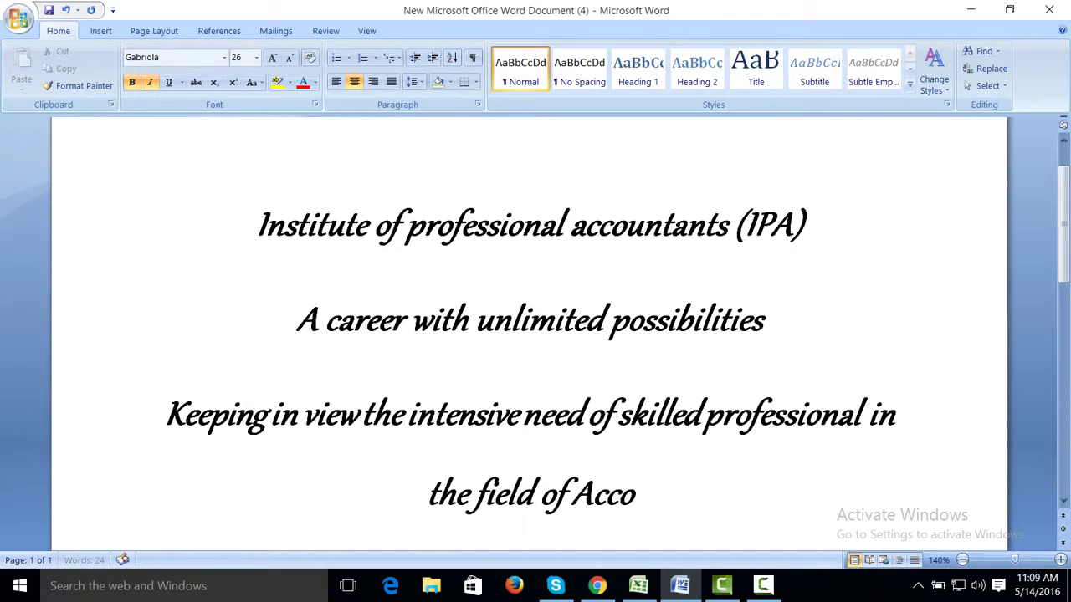
text(unting and fia)
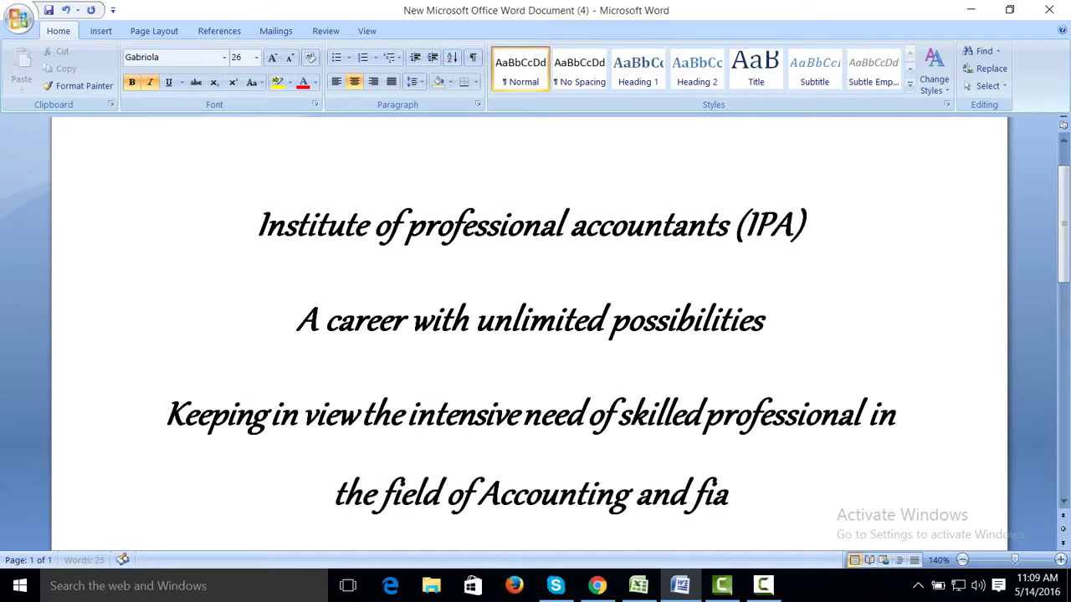
text(nce)
- Fix 'finance' and end with 'IPA has launched professional training in this field.'
key(BackSpace)
key(BackSpace)
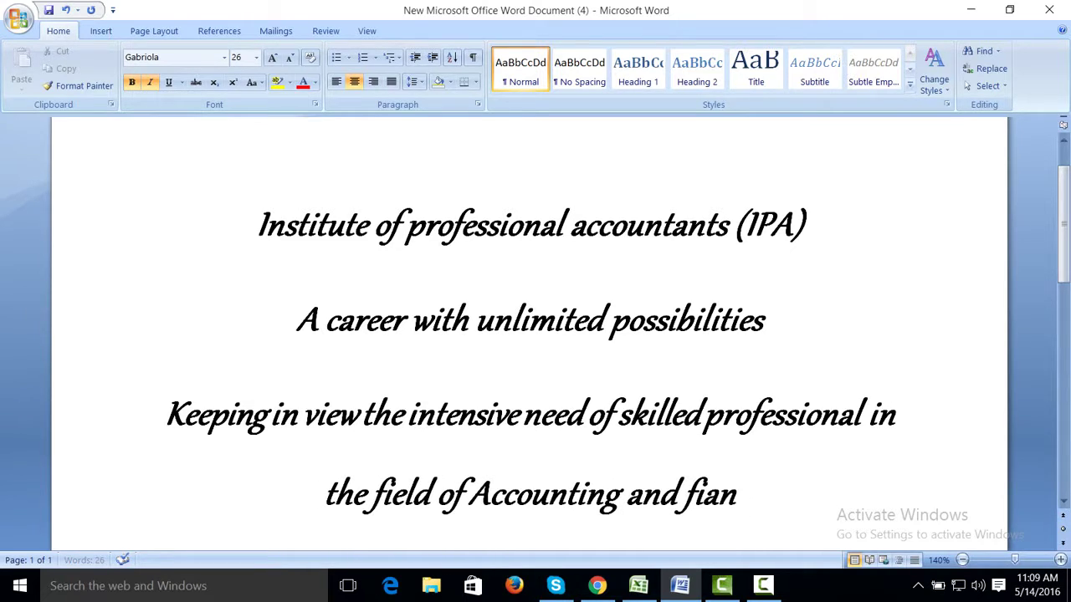
key(BackSpace)
key(BackSpace)
text(nce)
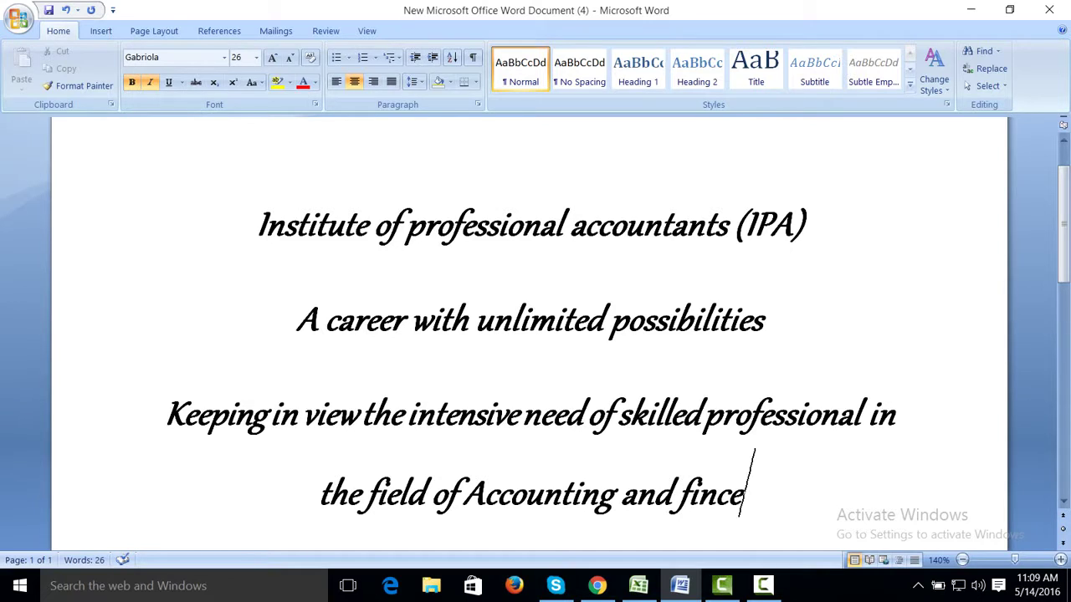
key(BackSpace)
key(BackSpace)
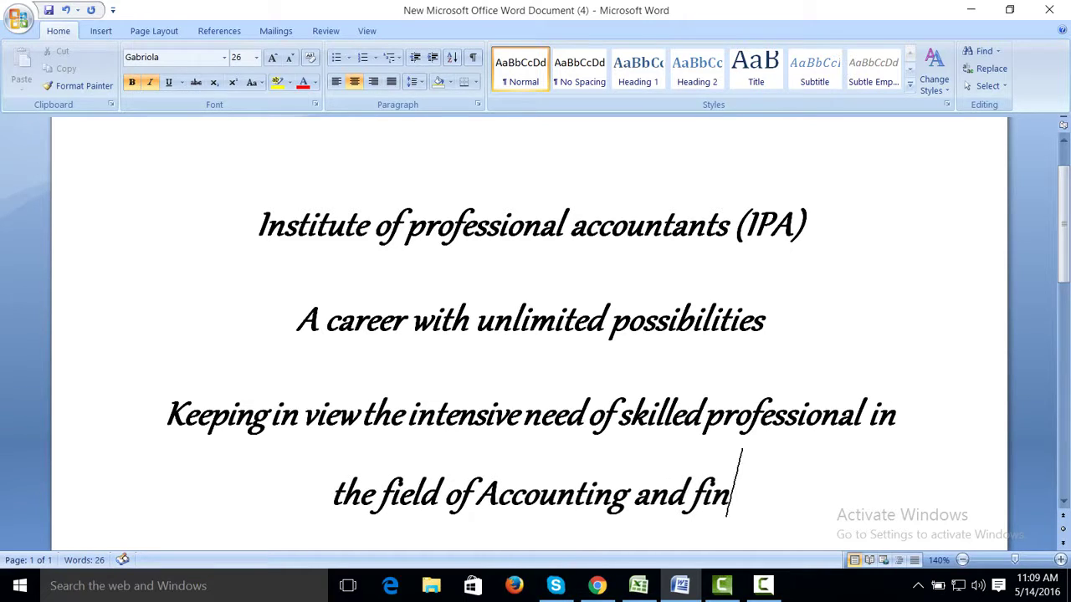
text(ance I)
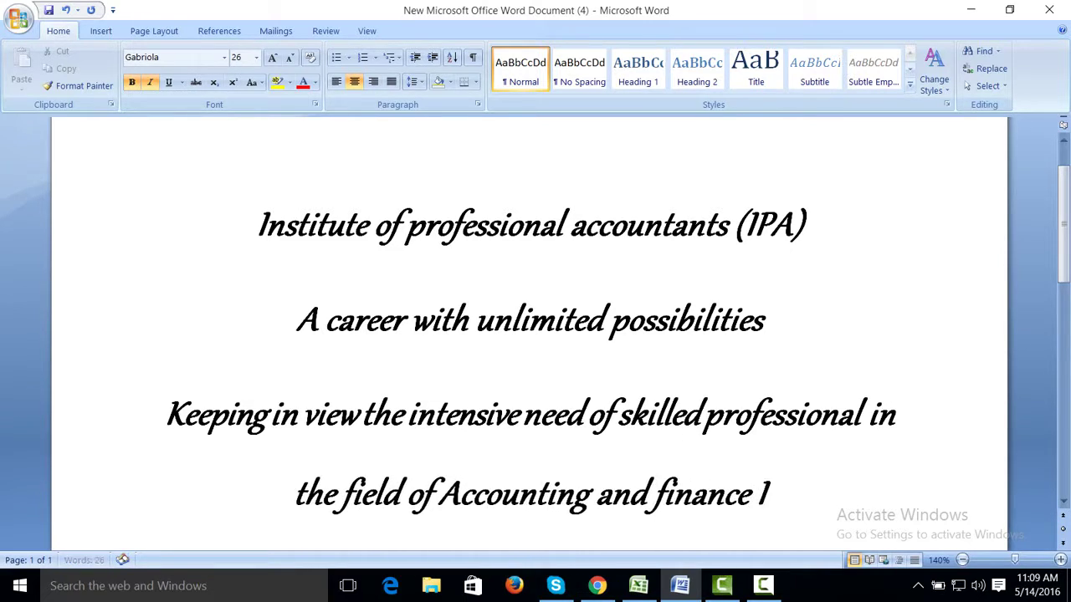
text(PA h)
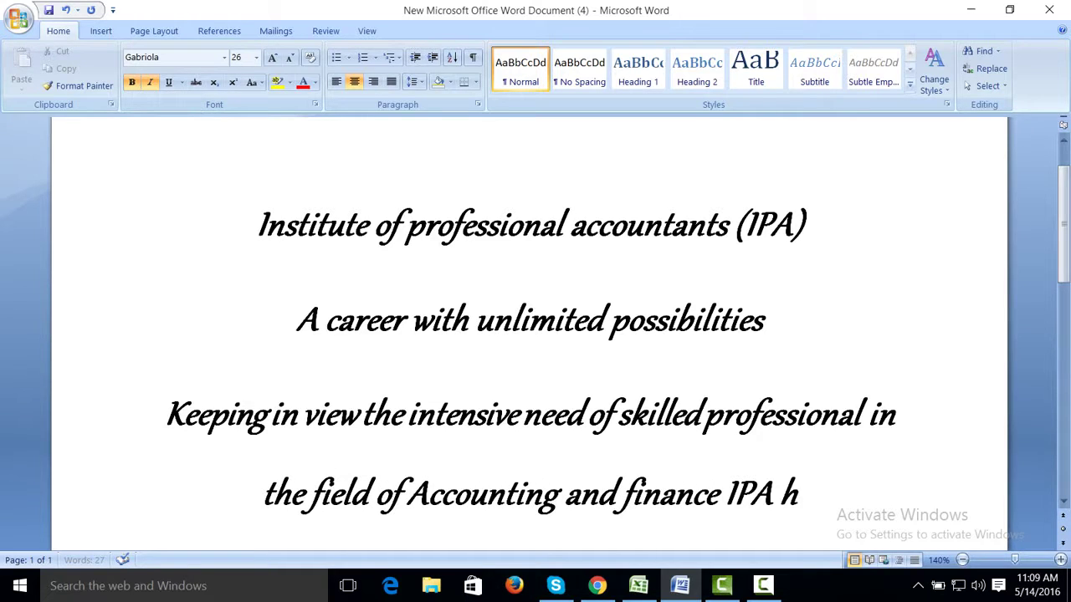
text(as launched)
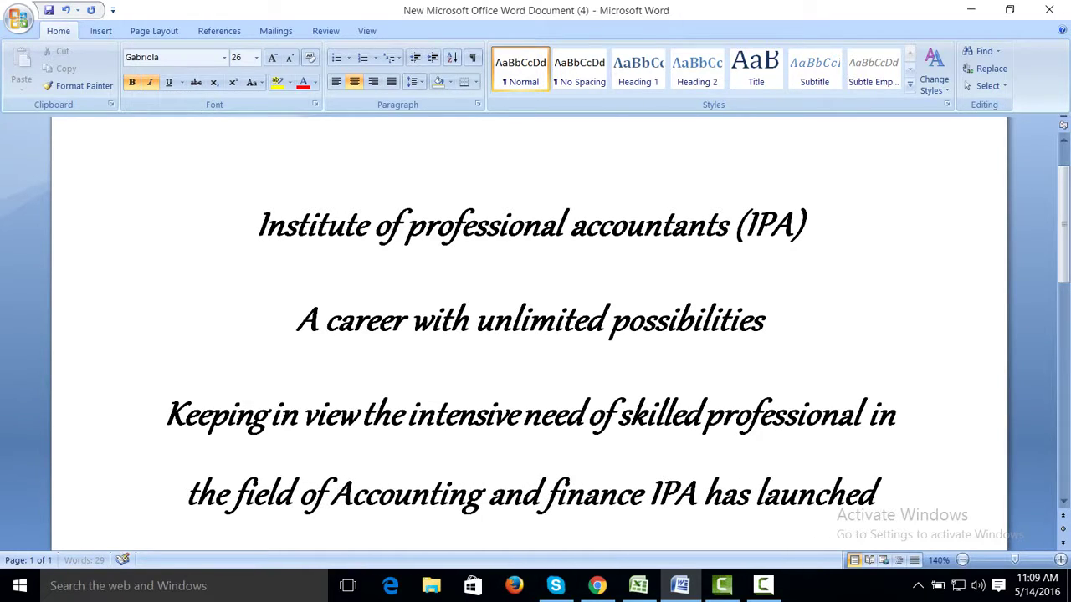
text( pr)
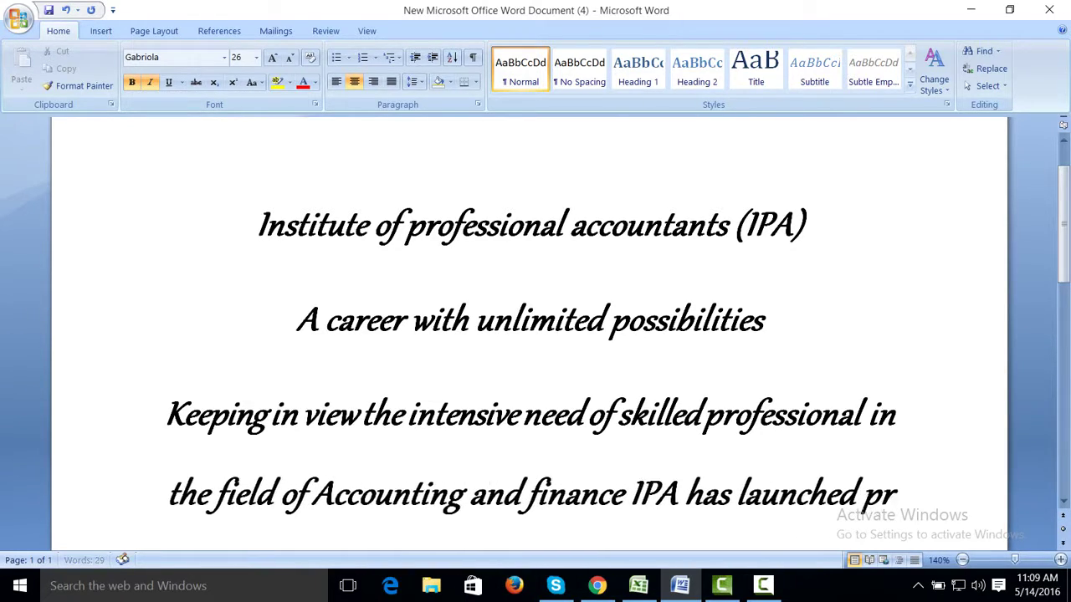
text(ofession)
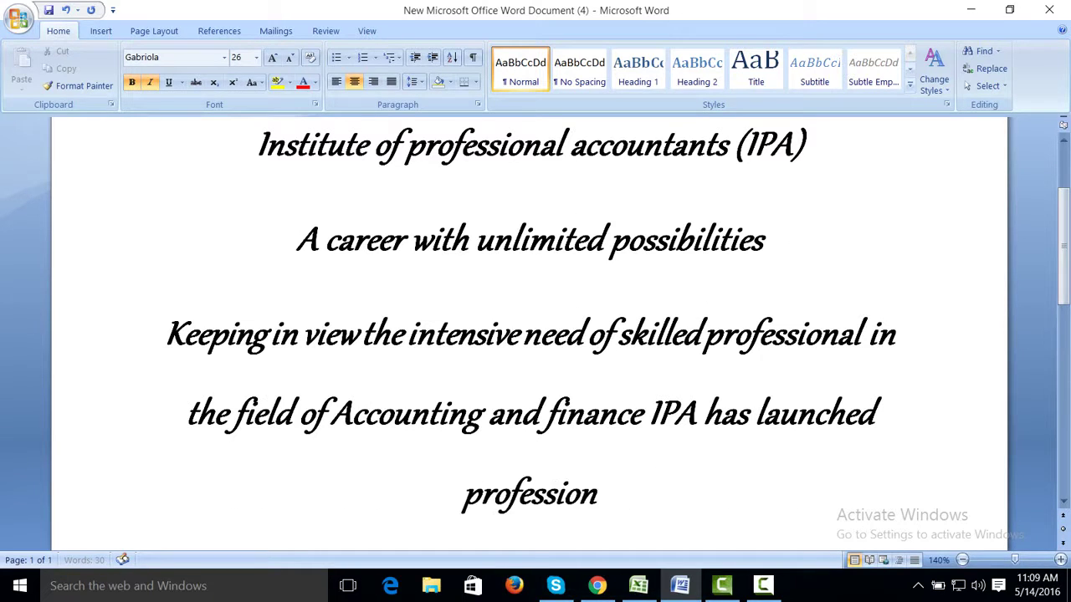
text(al training)
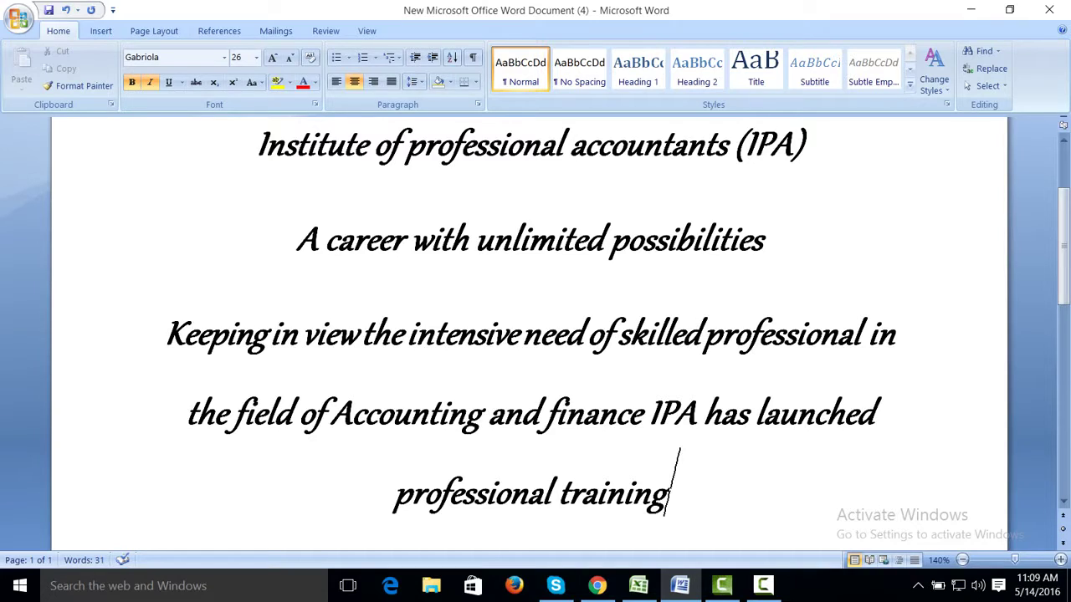
text( i)
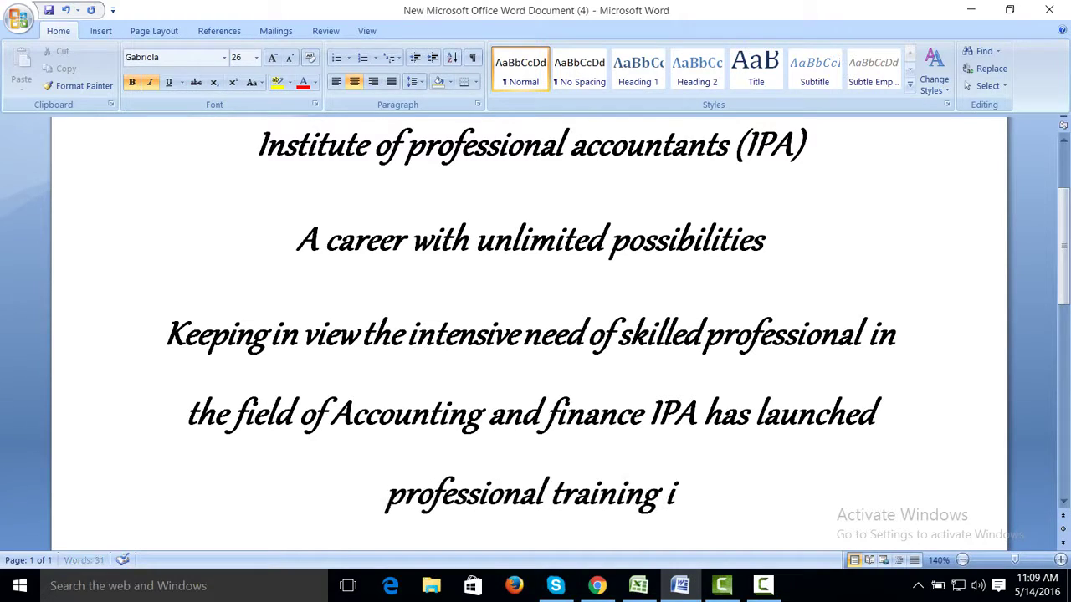
text(n this field)
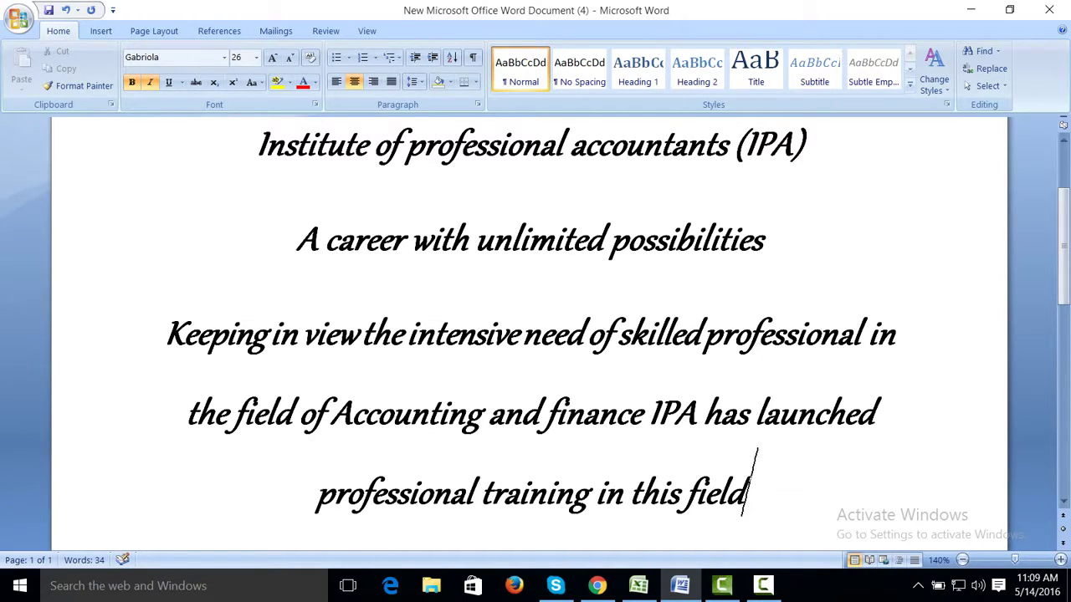
text(.)
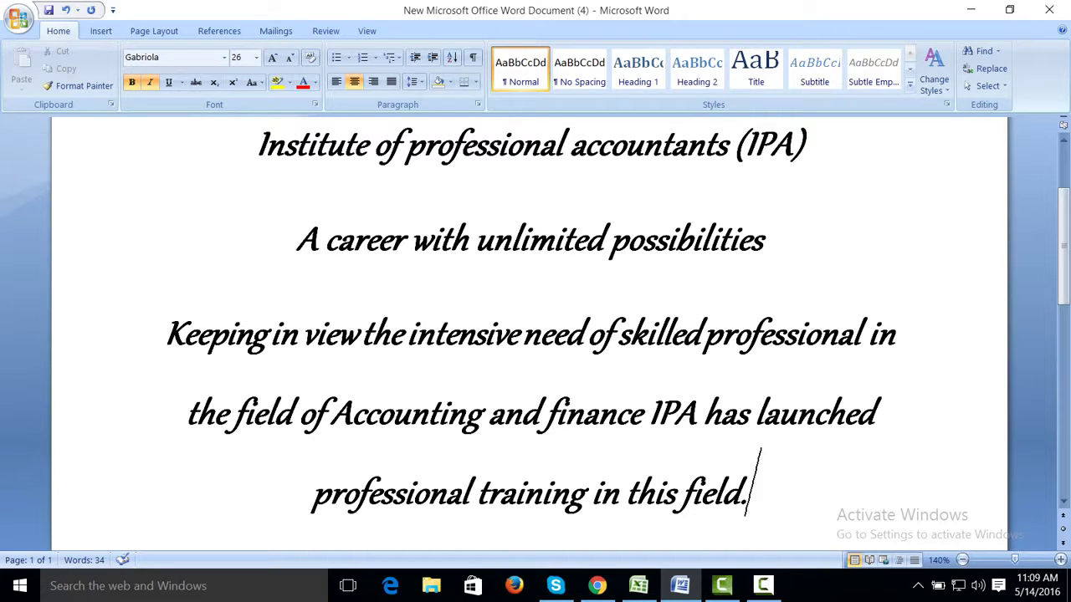
scroll(536, 334, up, 2)
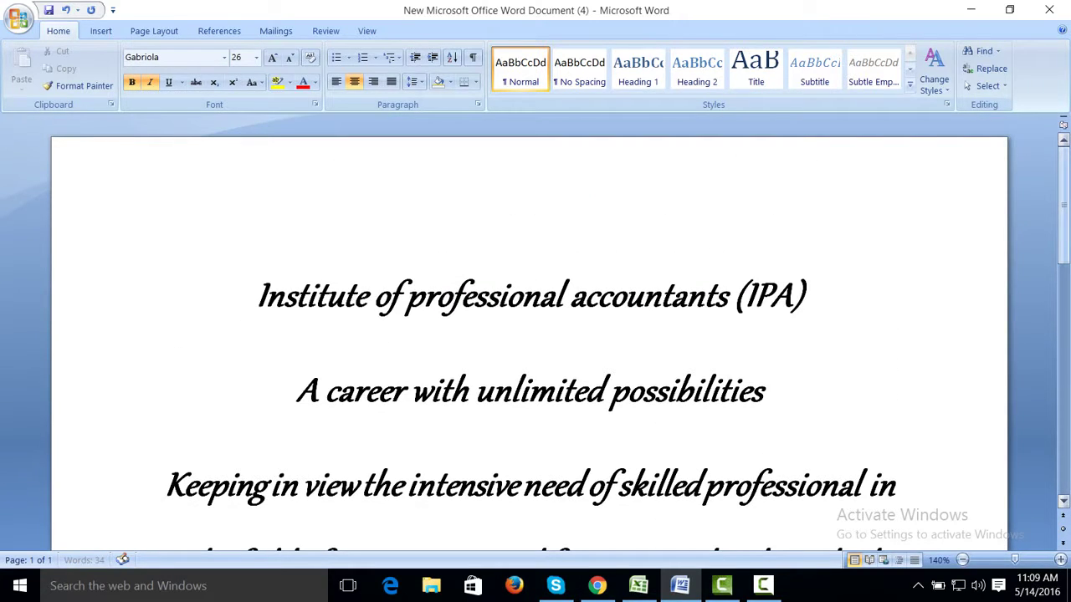
- Select the tagline, remove its bold and italic, and shrink it to Gabriola 20
scroll(536, 335, down, 1)
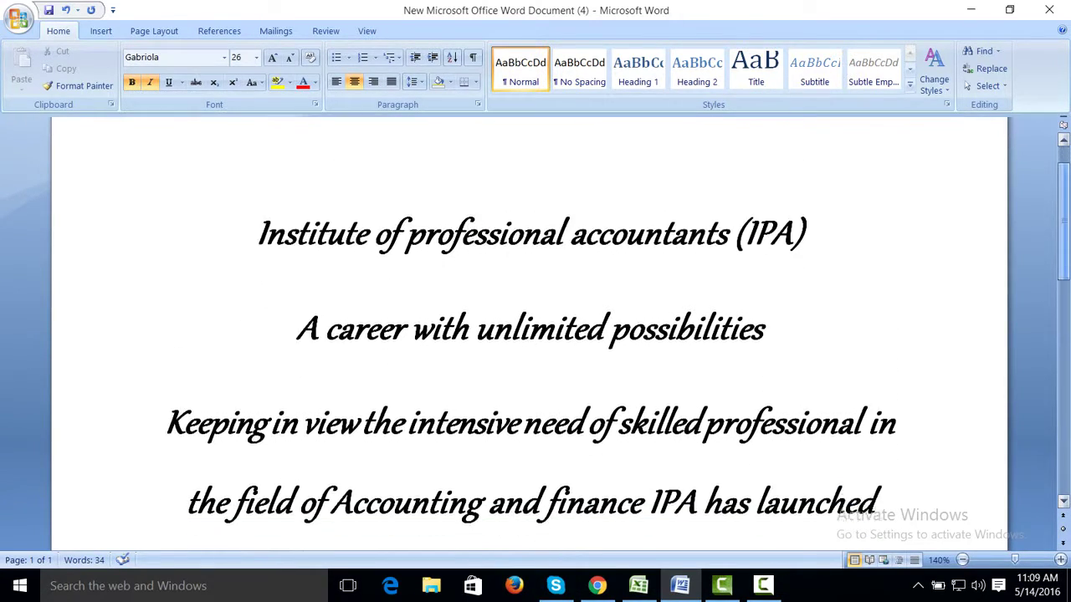
scroll(536, 335, down, 2)
scroll(535, 334, up, 2)
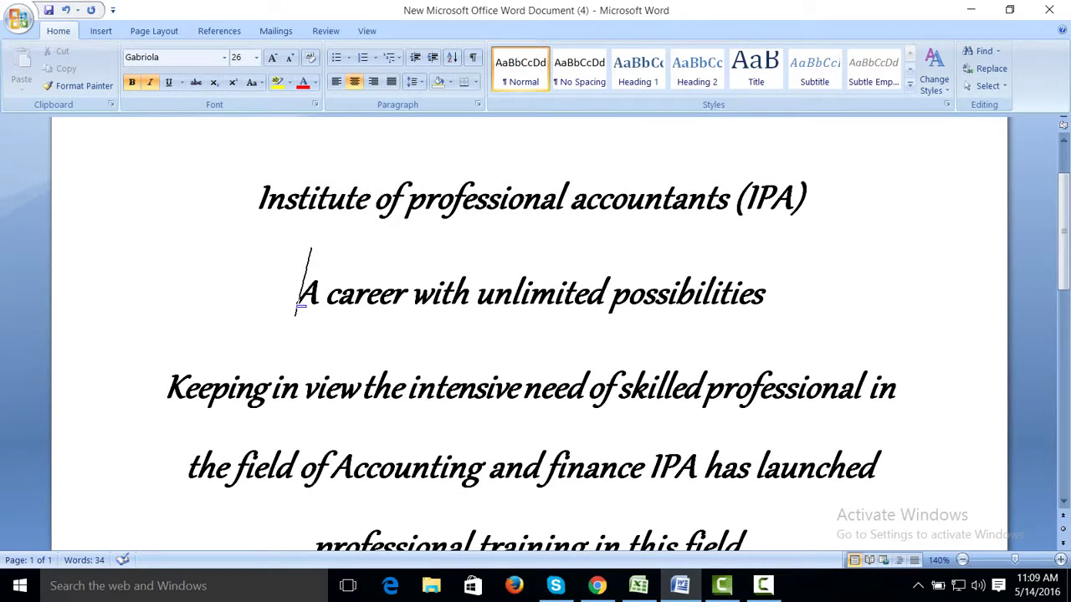
drag(298, 292, 614, 308)
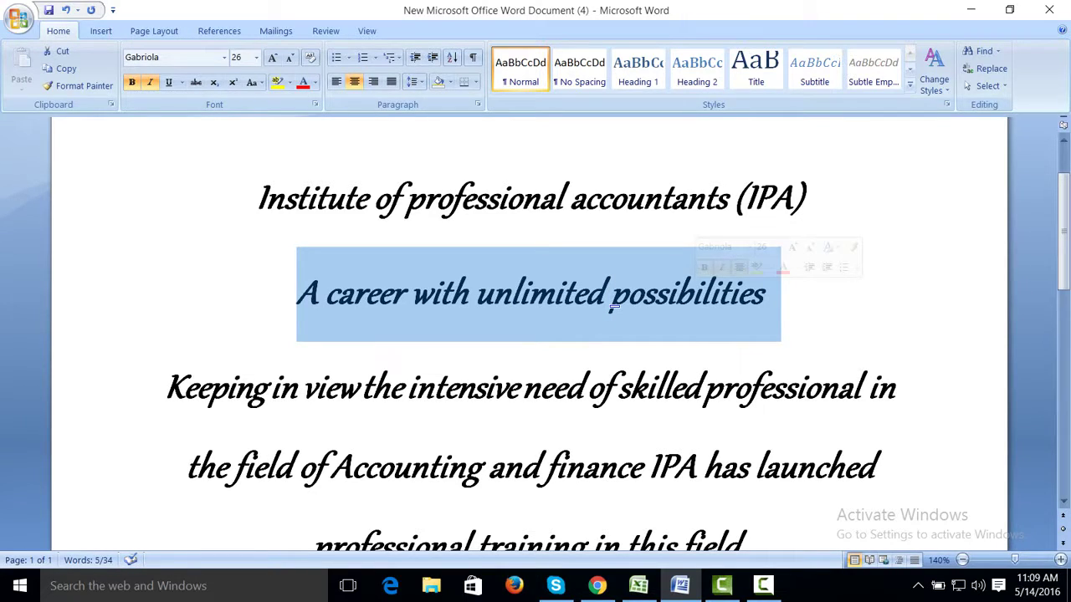
click(150, 82)
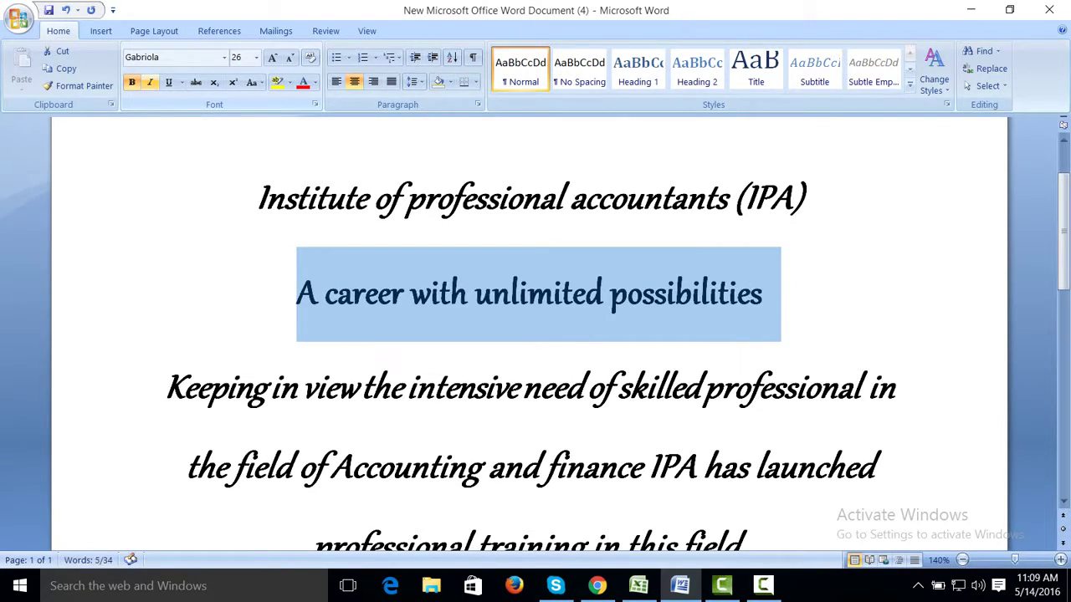
click(131, 82)
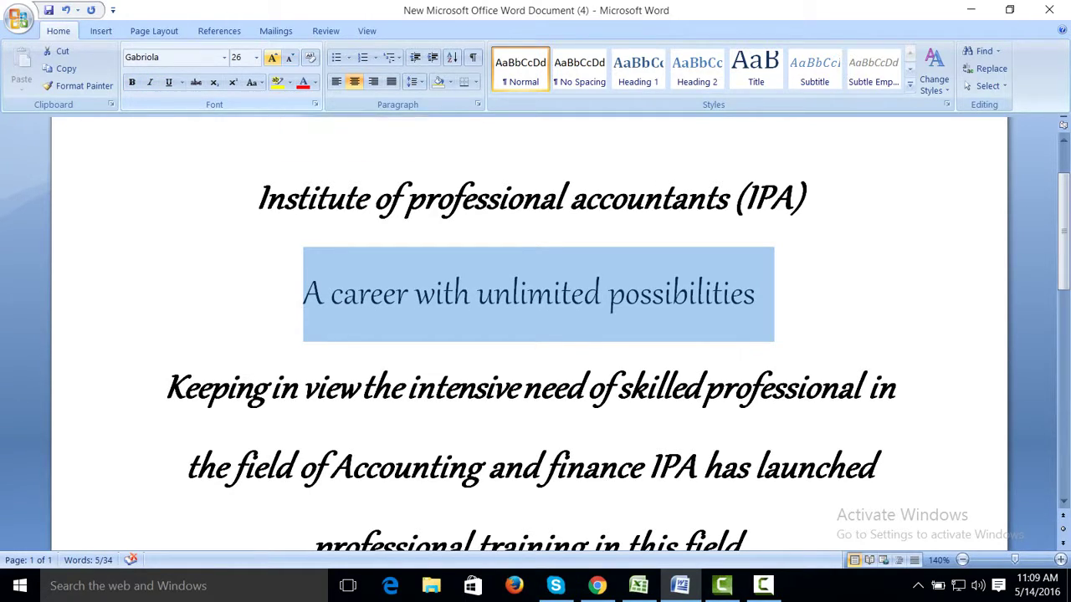
click(288, 56)
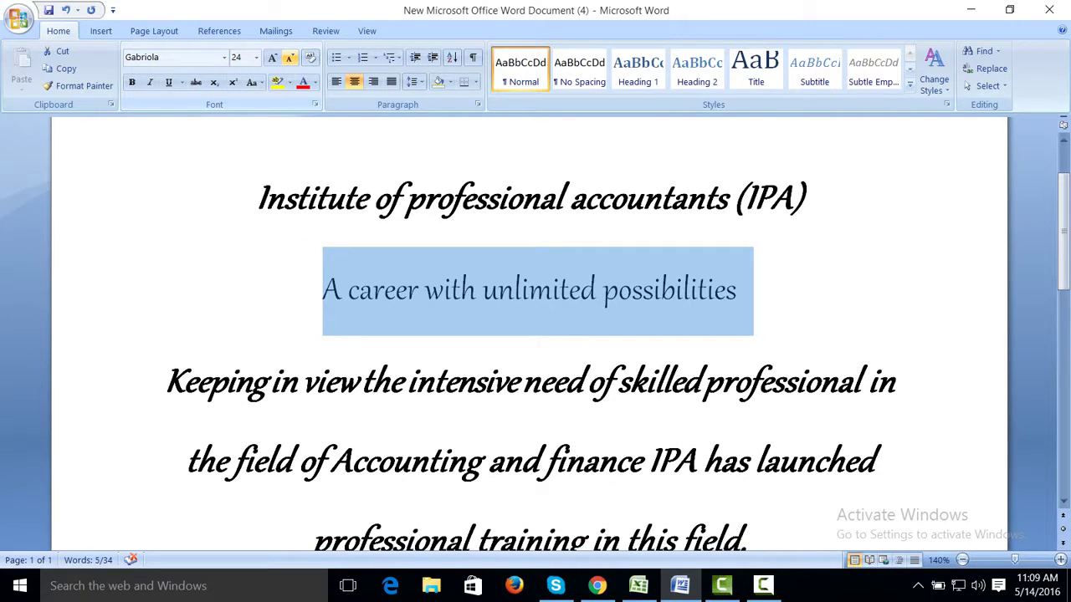
click(288, 57)
click(289, 57)
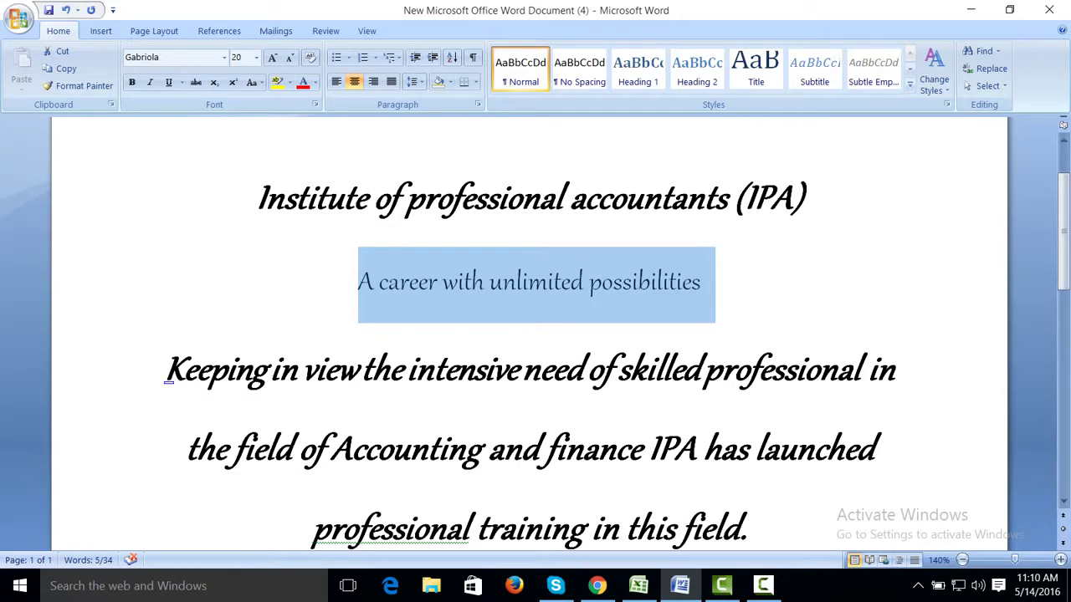
- Left-align the body paragraph, remove bold and italic, and shrink it to size 16
mouse_move(167, 372)
mouse_down()
mouse_move(298, 454)
mouse_move(468, 454)
mouse_move(681, 393)
mouse_move(761, 409)
mouse_up()
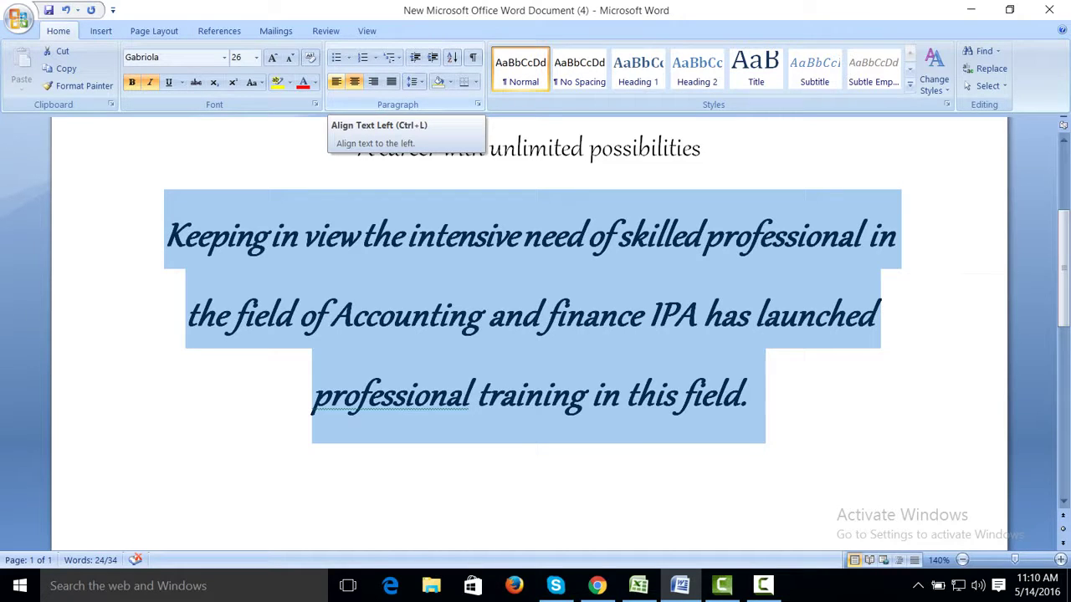
click(336, 81)
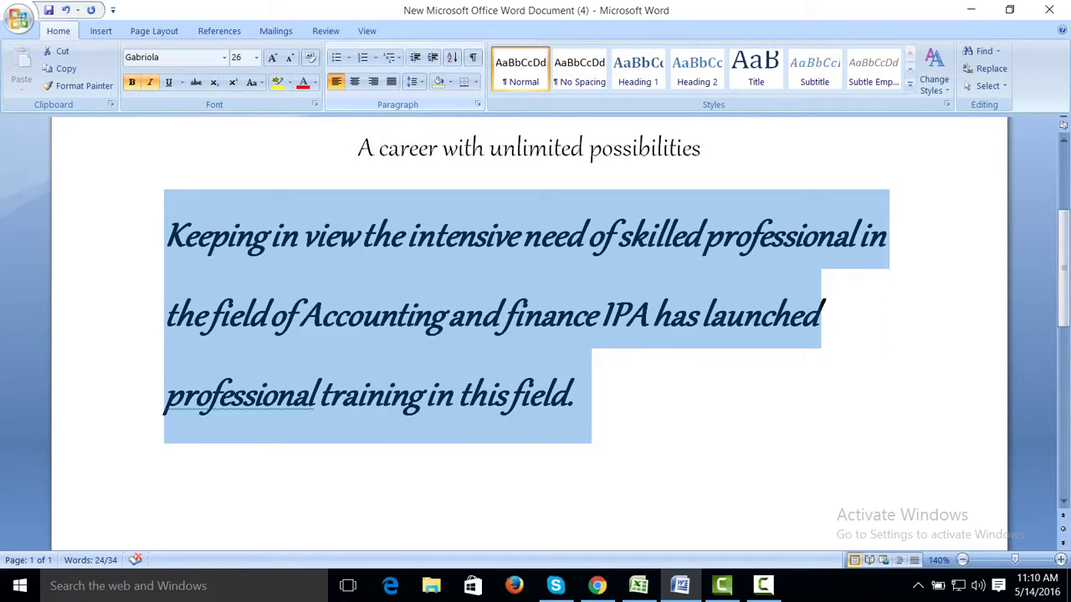
click(150, 82)
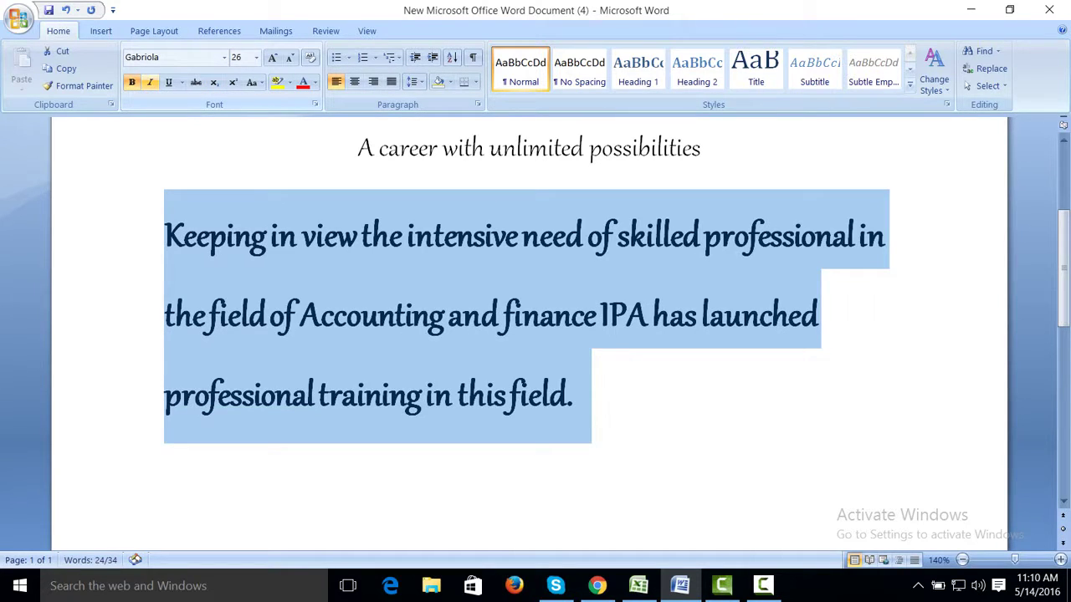
click(131, 82)
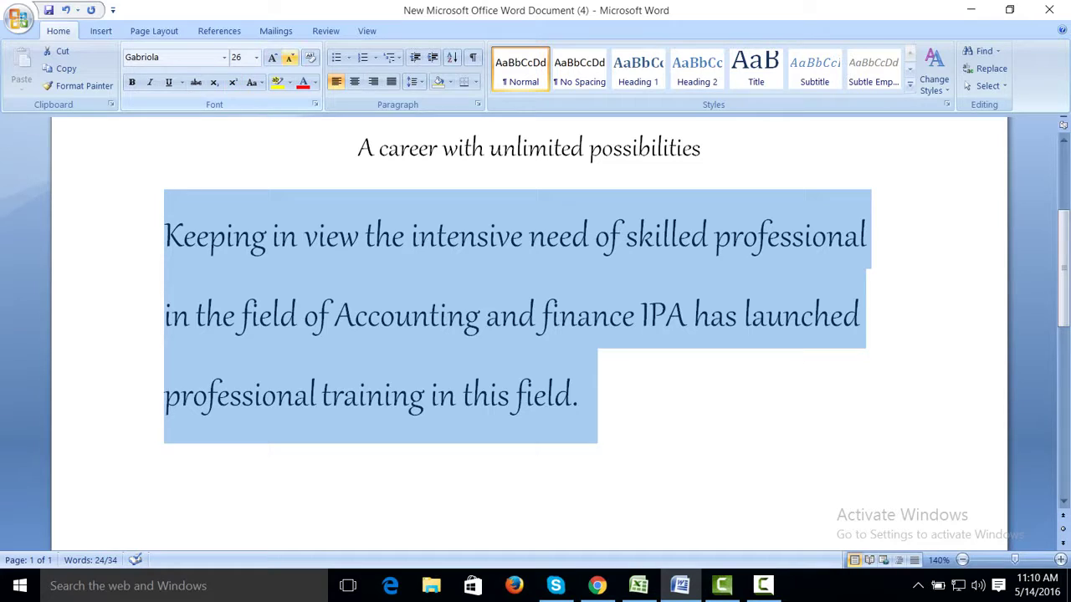
click(288, 57)
click(289, 57)
click(289, 57)
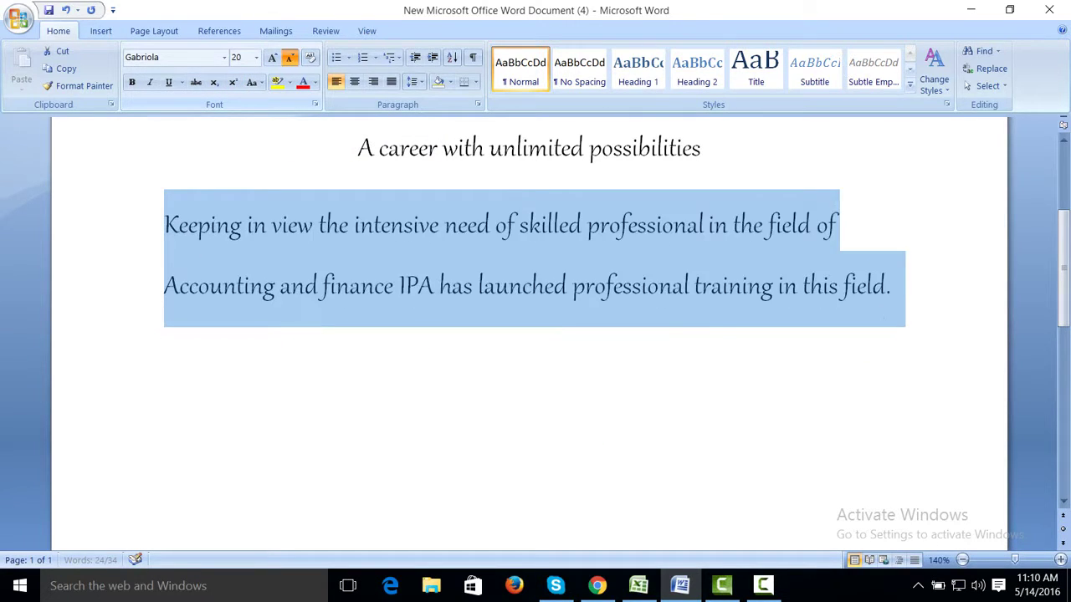
click(289, 57)
click(288, 57)
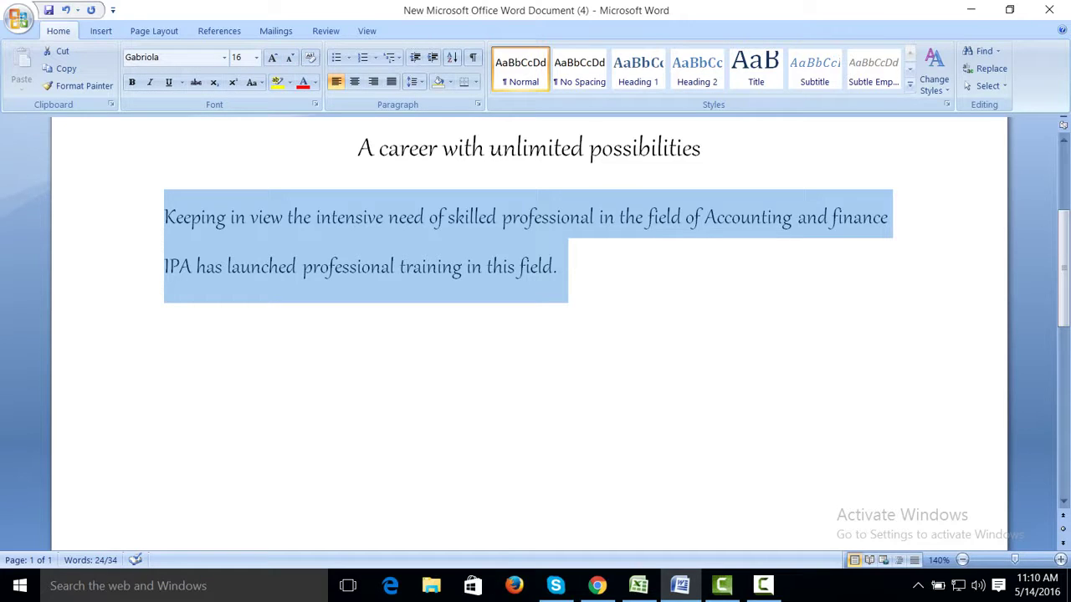
scroll(536, 334, up, 3)
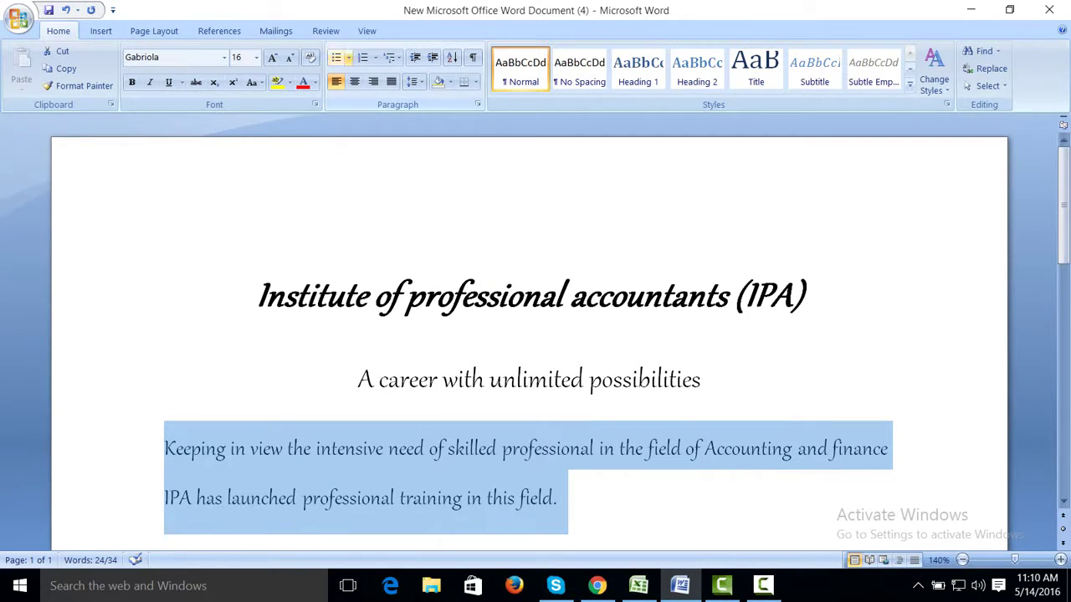
click(348, 57)
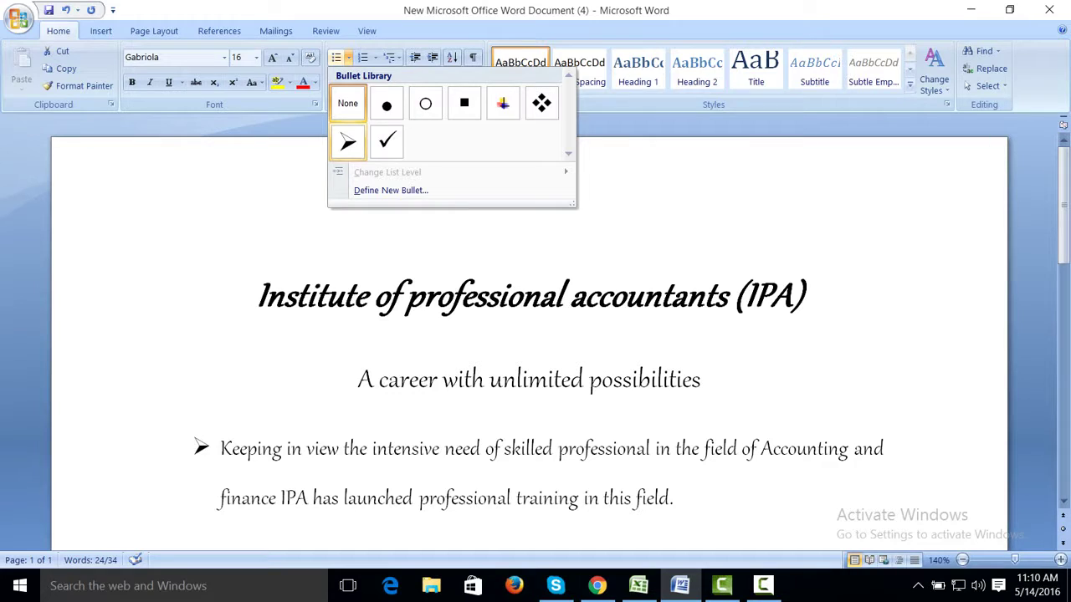
- Apply the arrow bullet to the body paragraph, then undo it and deselect the text
click(348, 142)
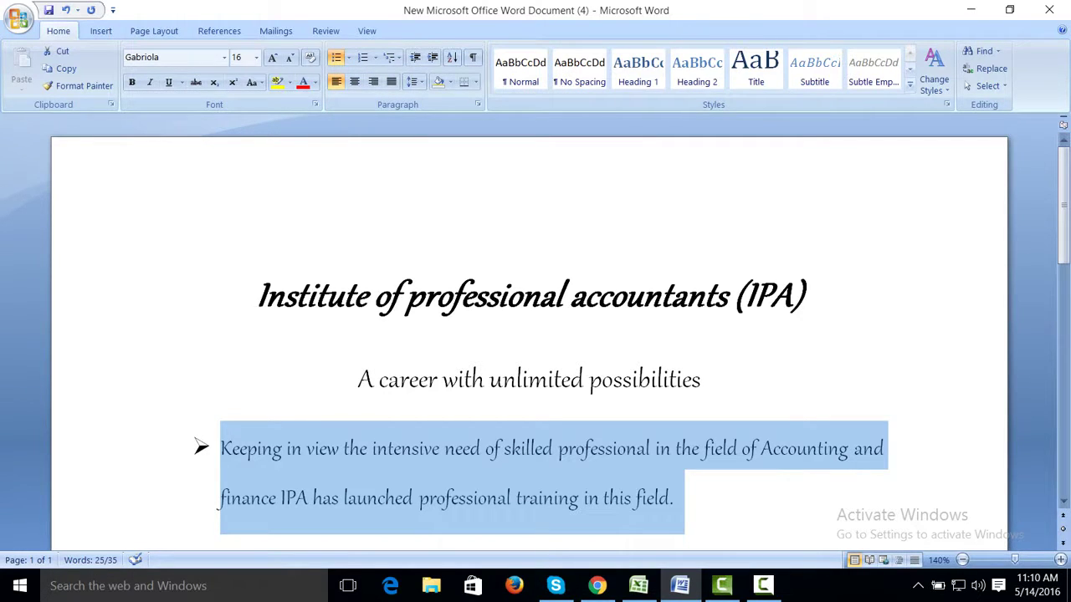
scroll(535, 335, down, 1)
scroll(535, 335, down, 4)
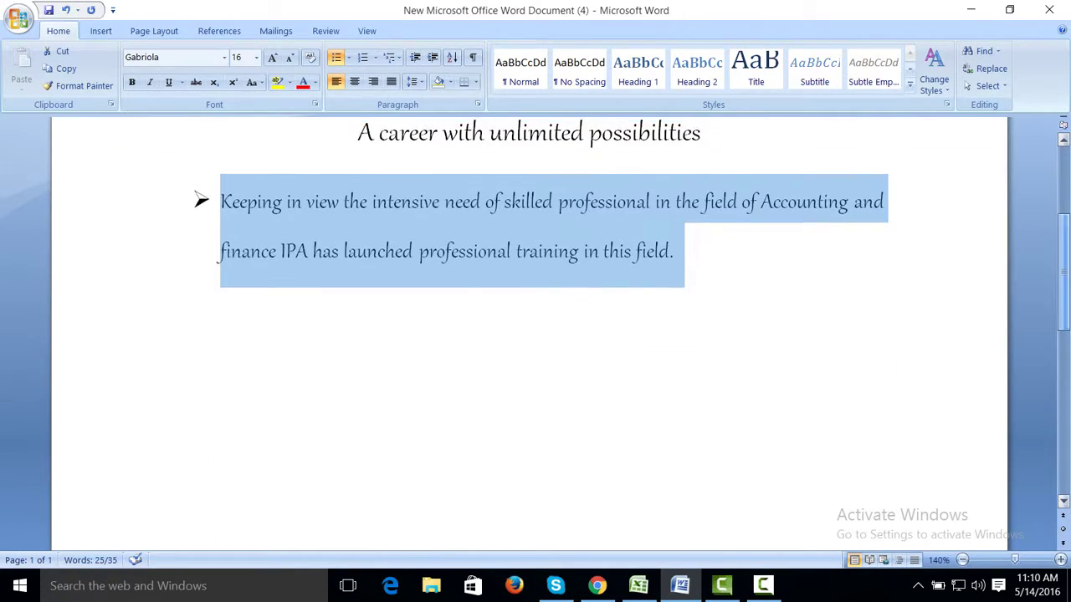
scroll(536, 335, up, 4)
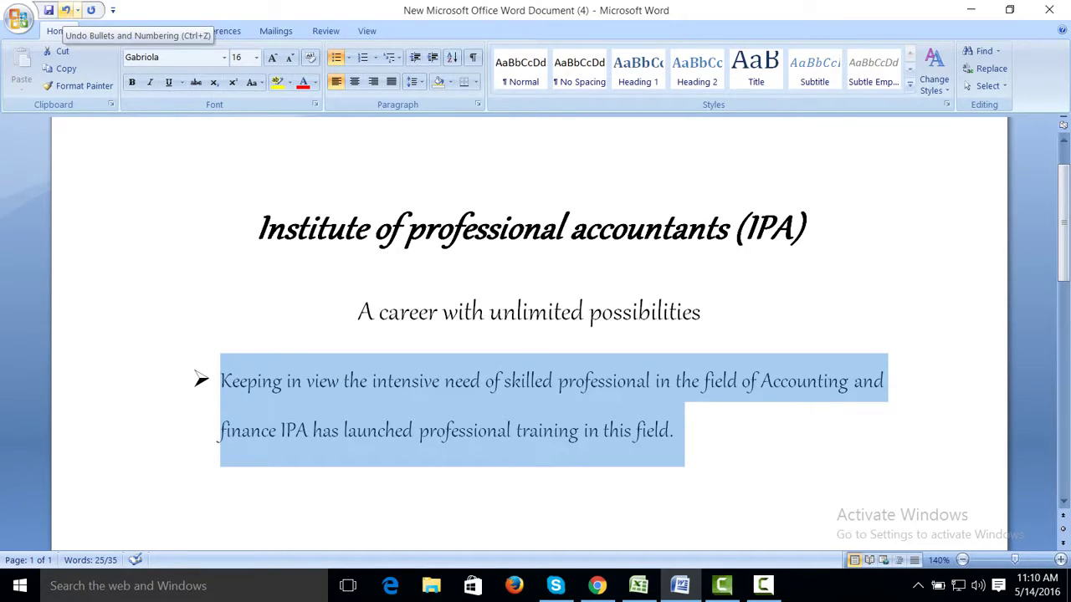
click(66, 11)
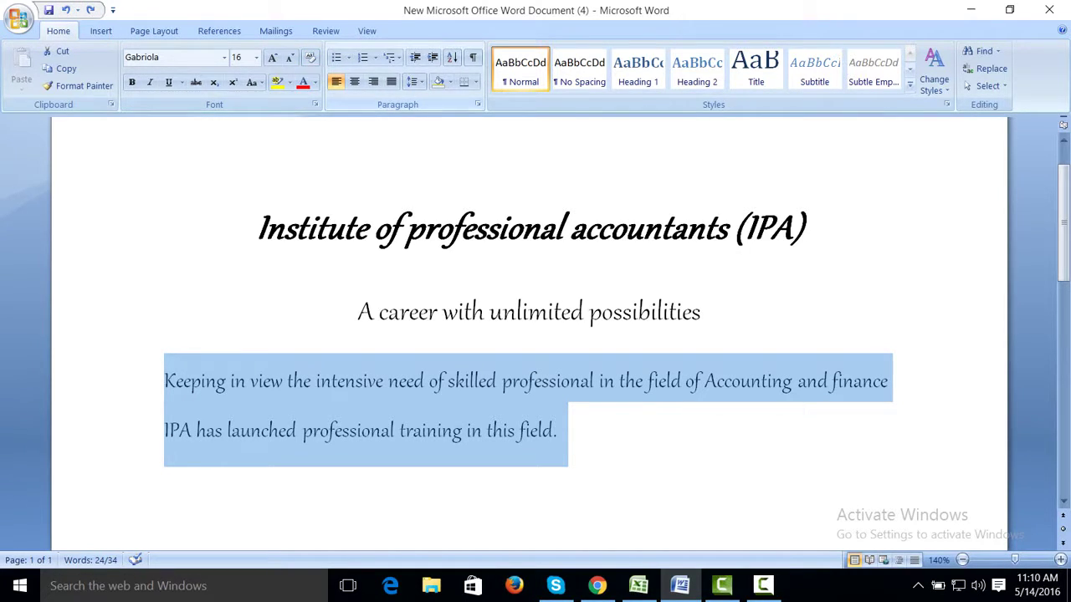
click(262, 217)
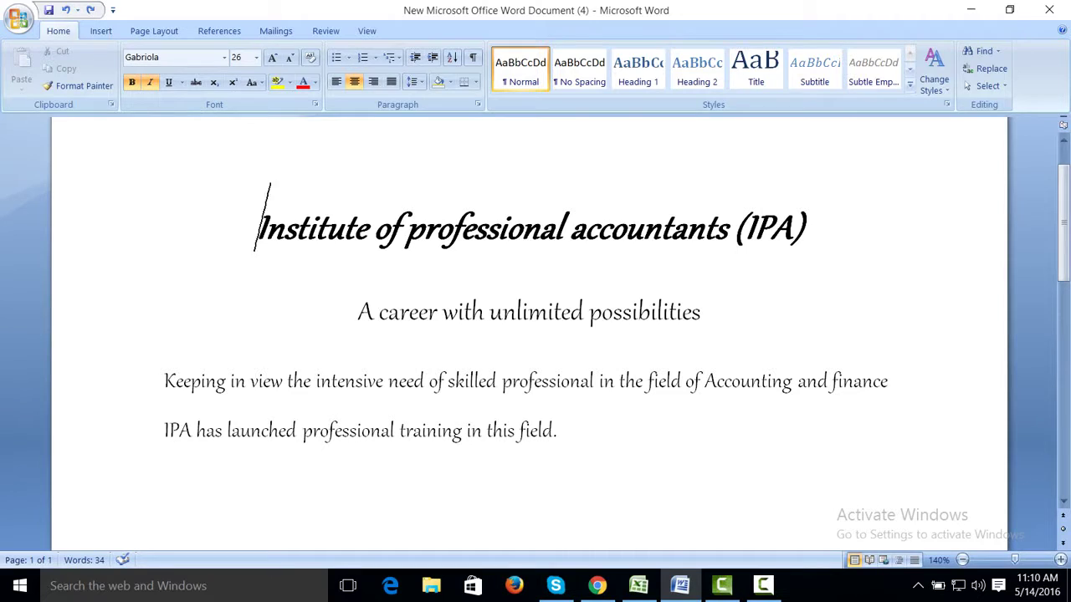
drag(358, 311, 568, 430)
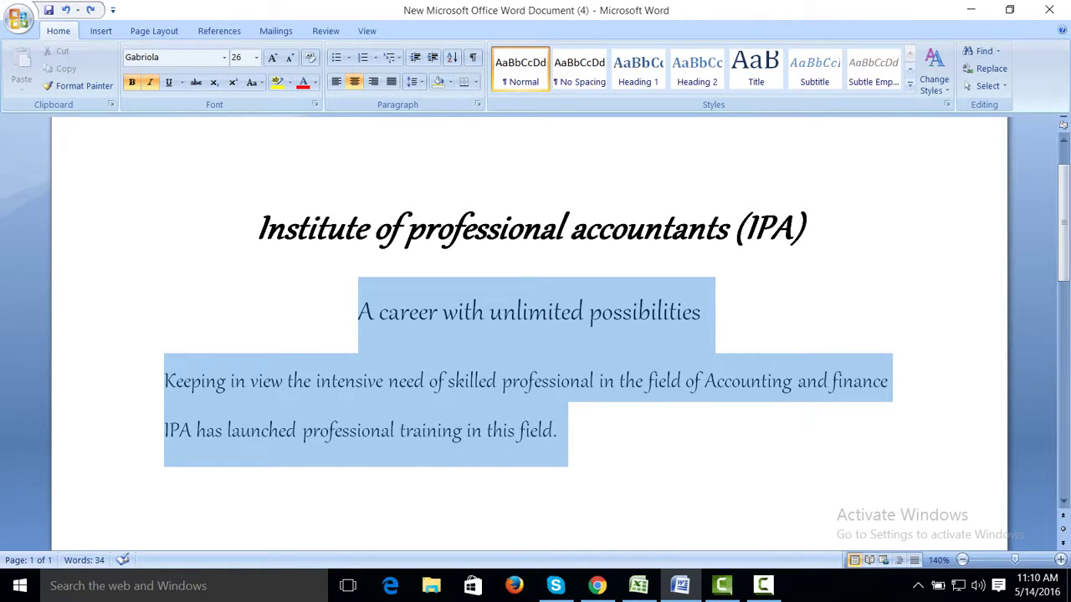
click(348, 58)
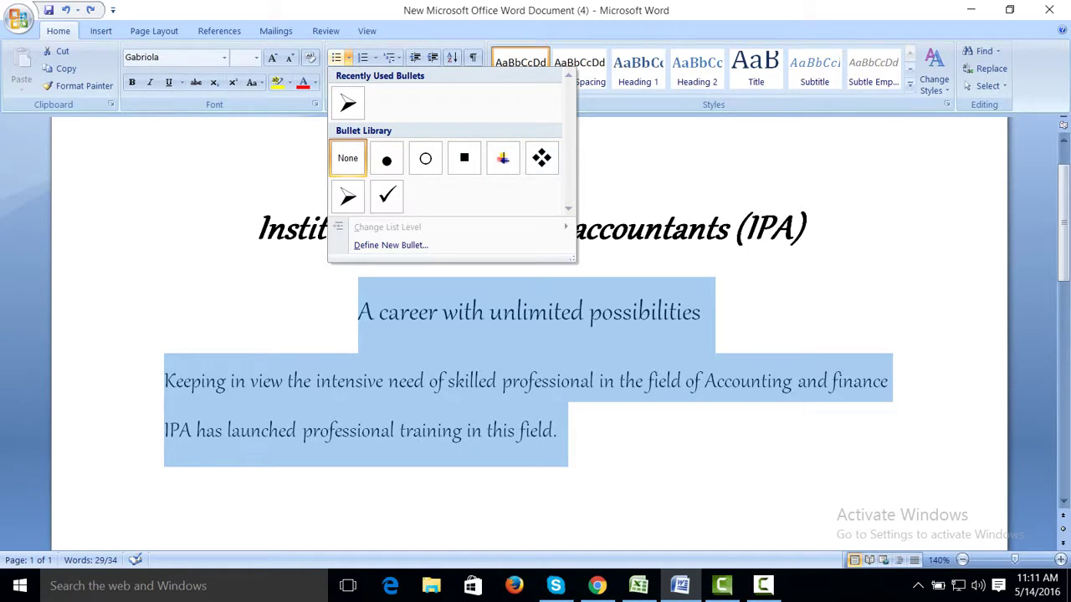
key(Escape)
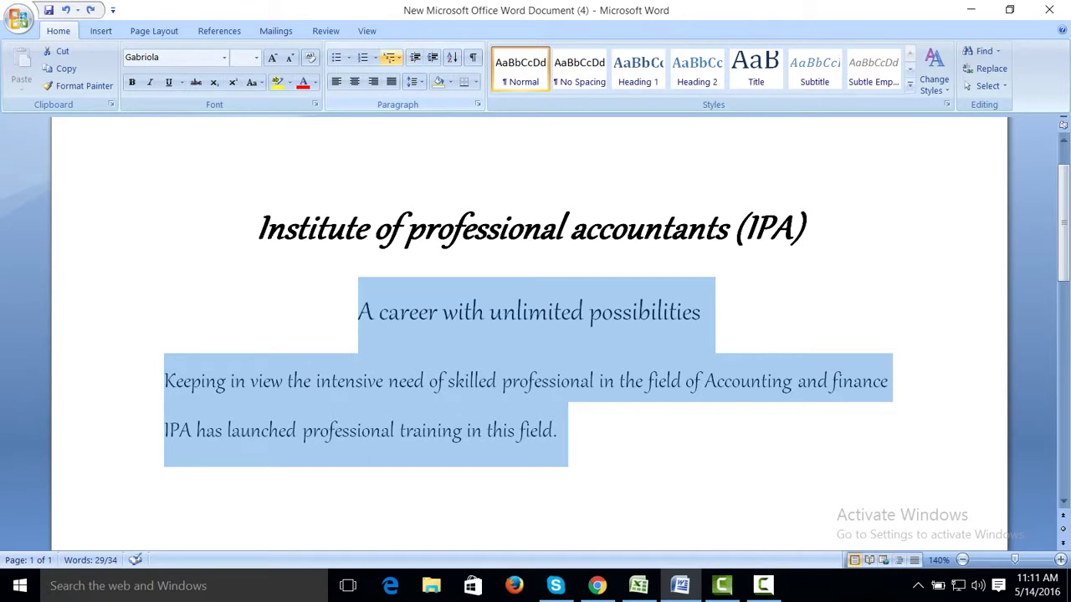
click(375, 57)
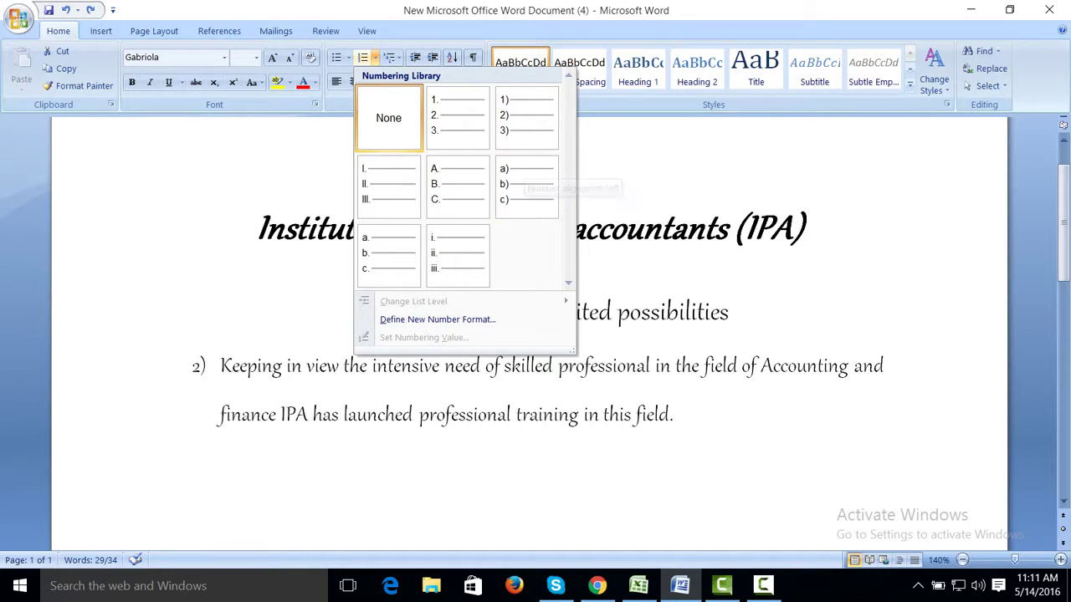
click(390, 56)
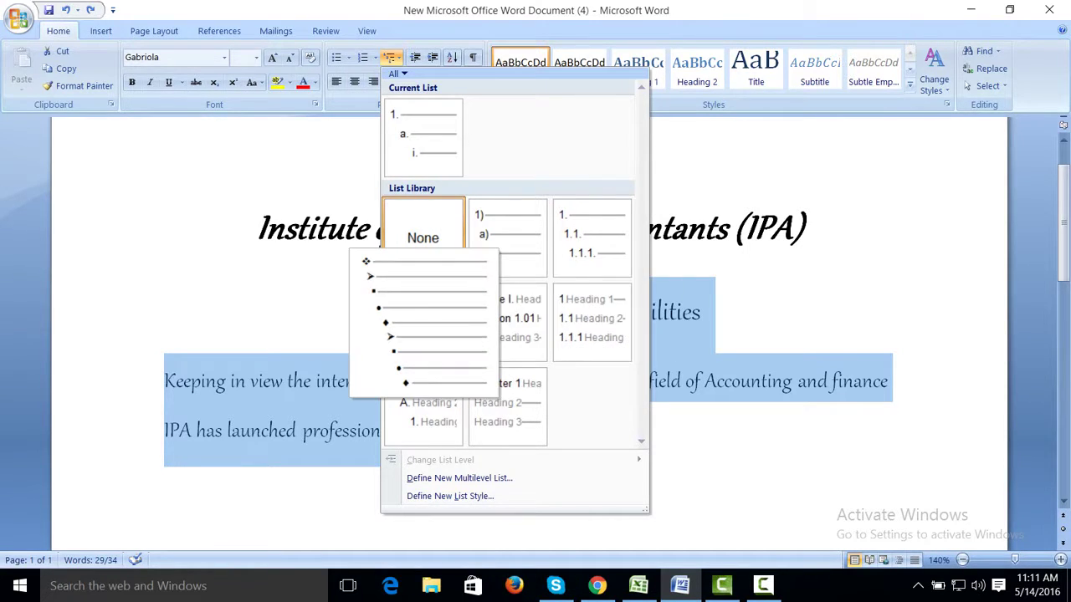
click(422, 318)
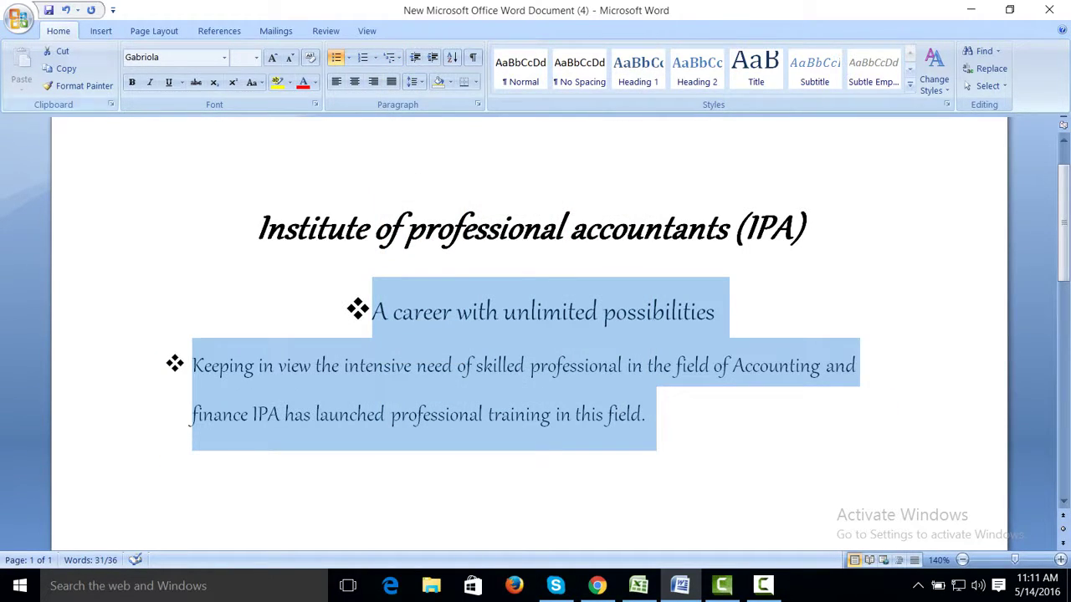
click(65, 11)
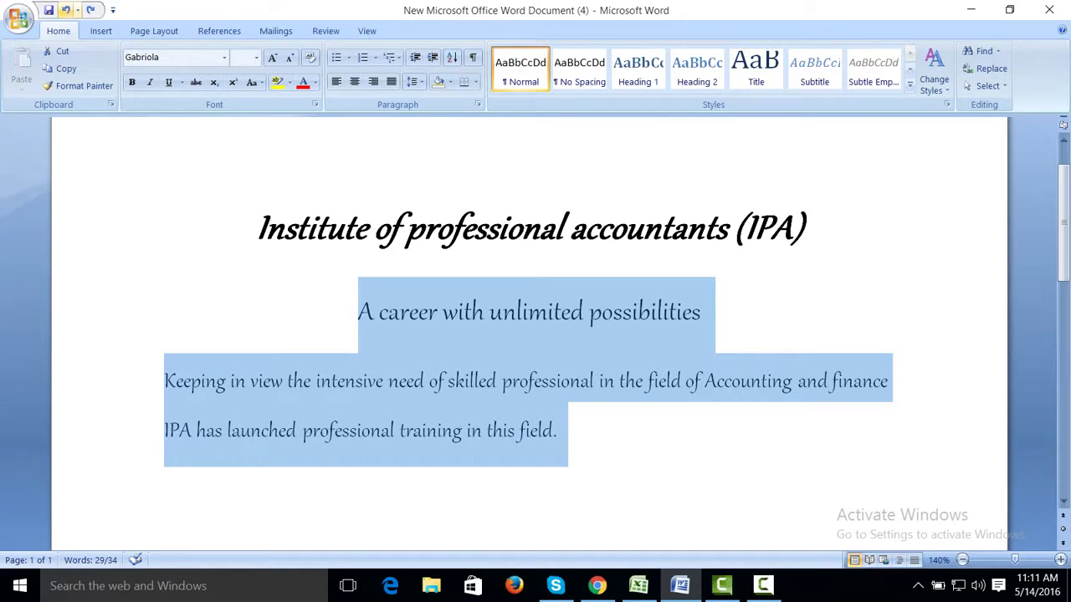
- Try 1.5, 2.0, 2.5 and 3.0 line spacing, then settle on 1.0
click(414, 81)
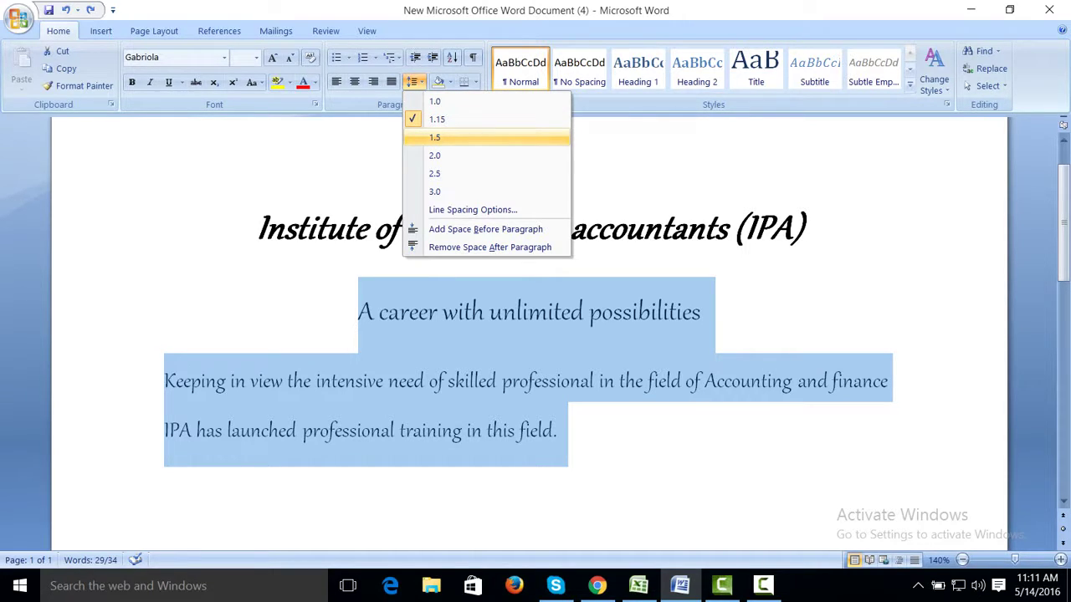
click(435, 137)
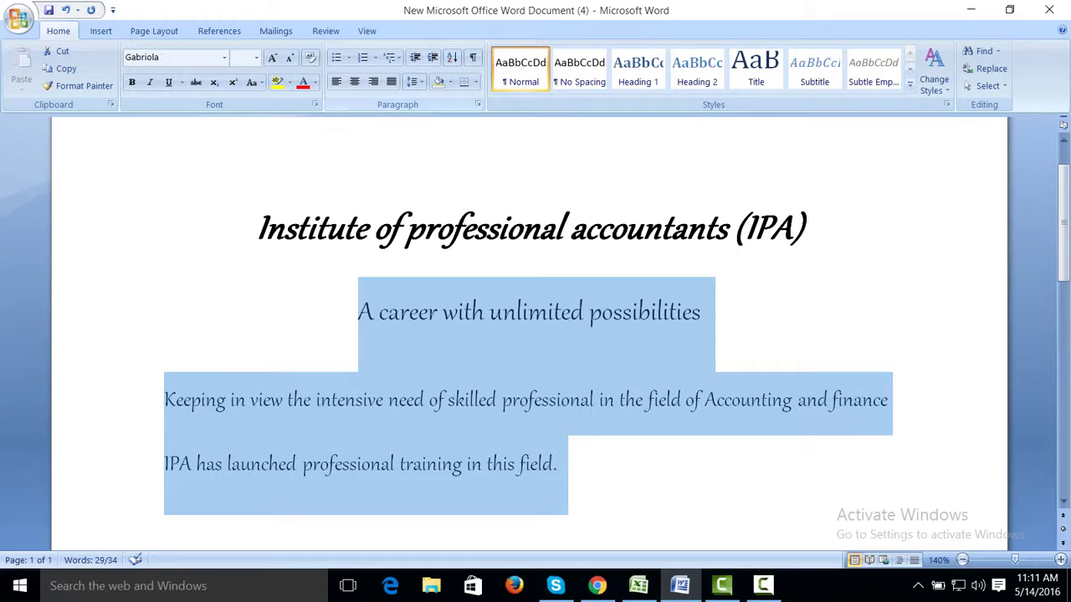
click(414, 81)
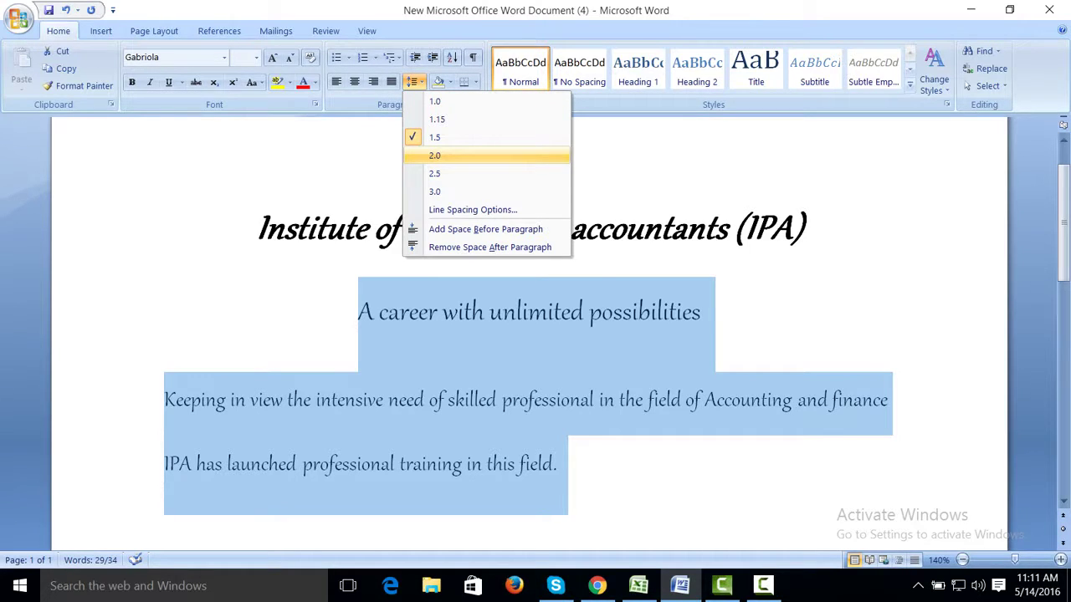
click(435, 155)
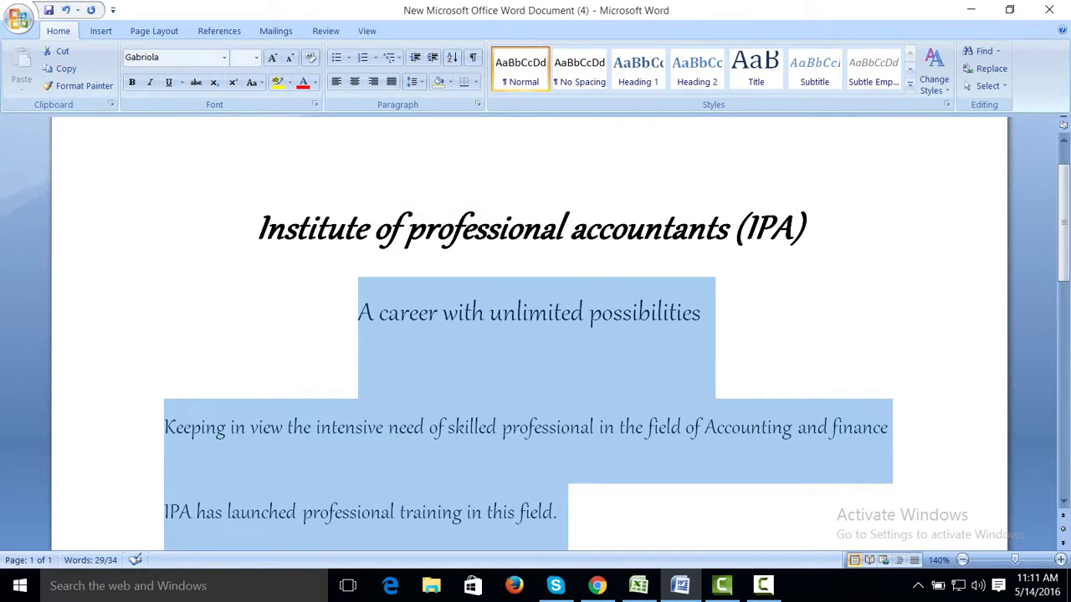
click(412, 81)
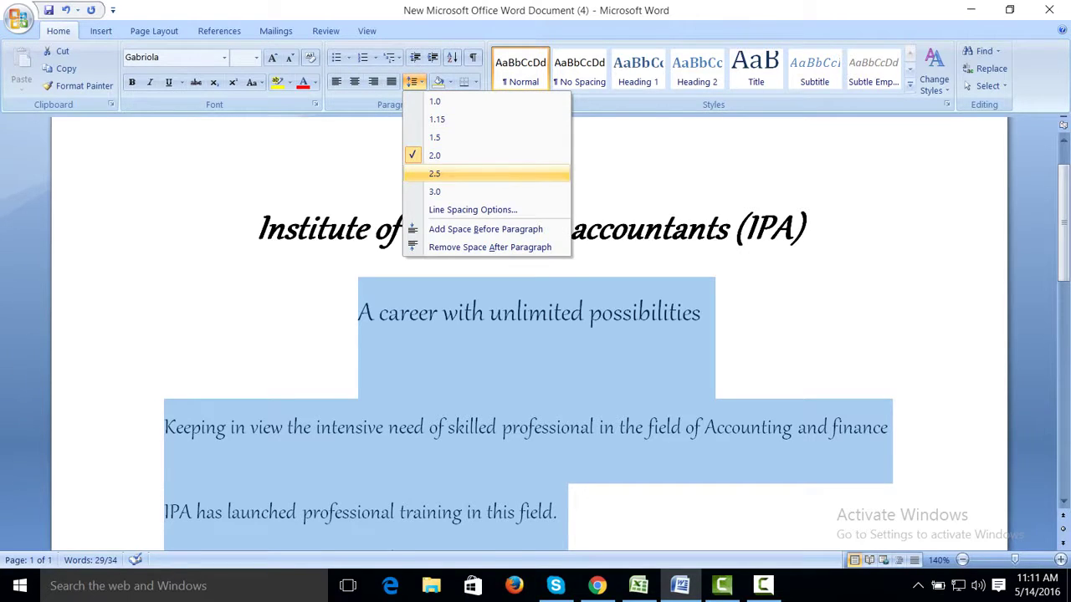
click(435, 173)
click(412, 81)
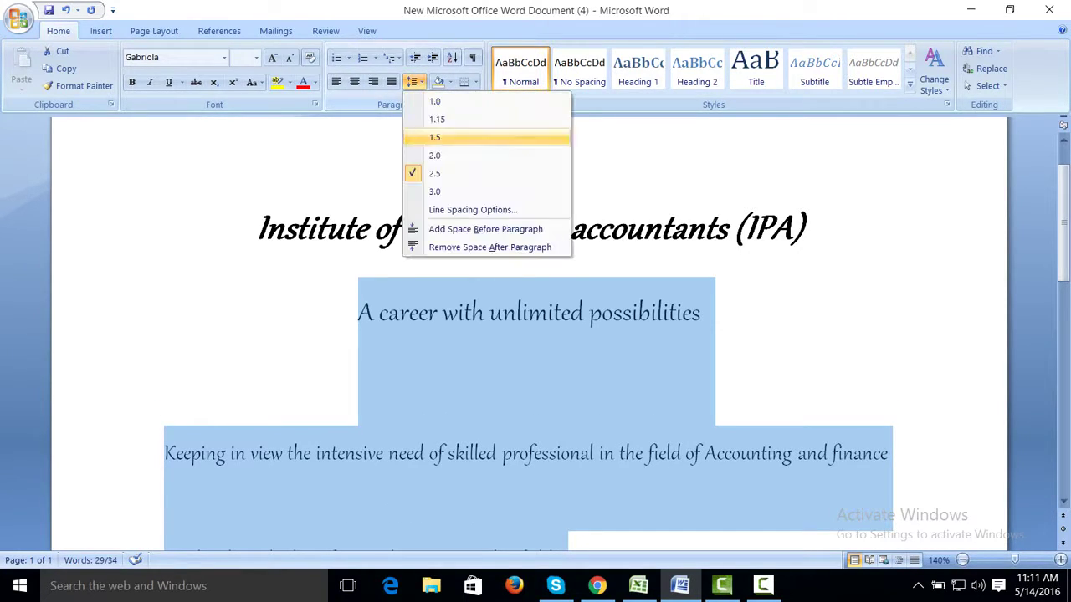
click(435, 191)
click(412, 81)
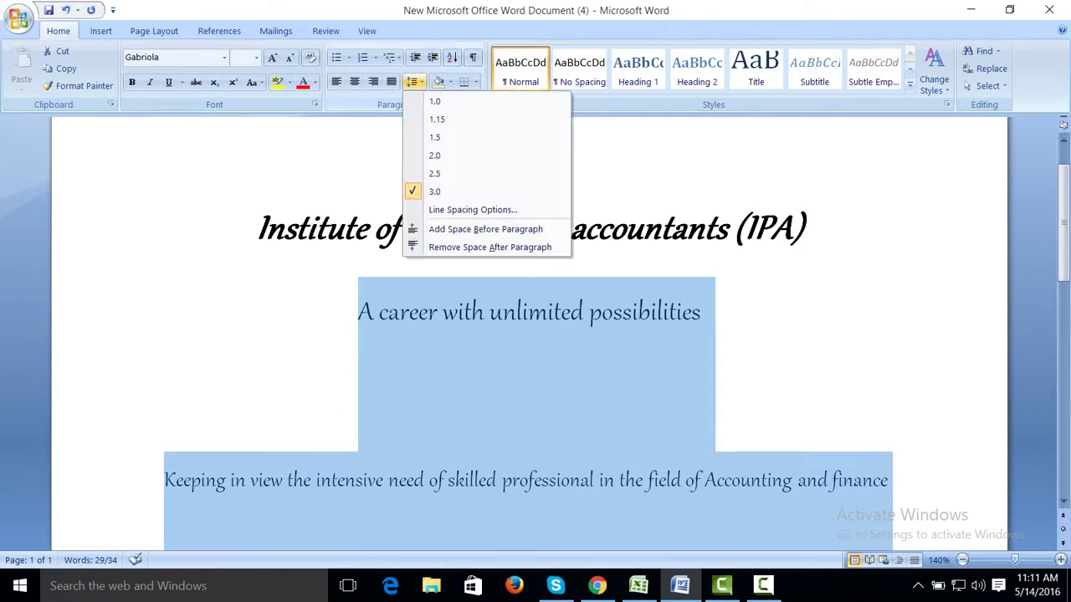
click(435, 101)
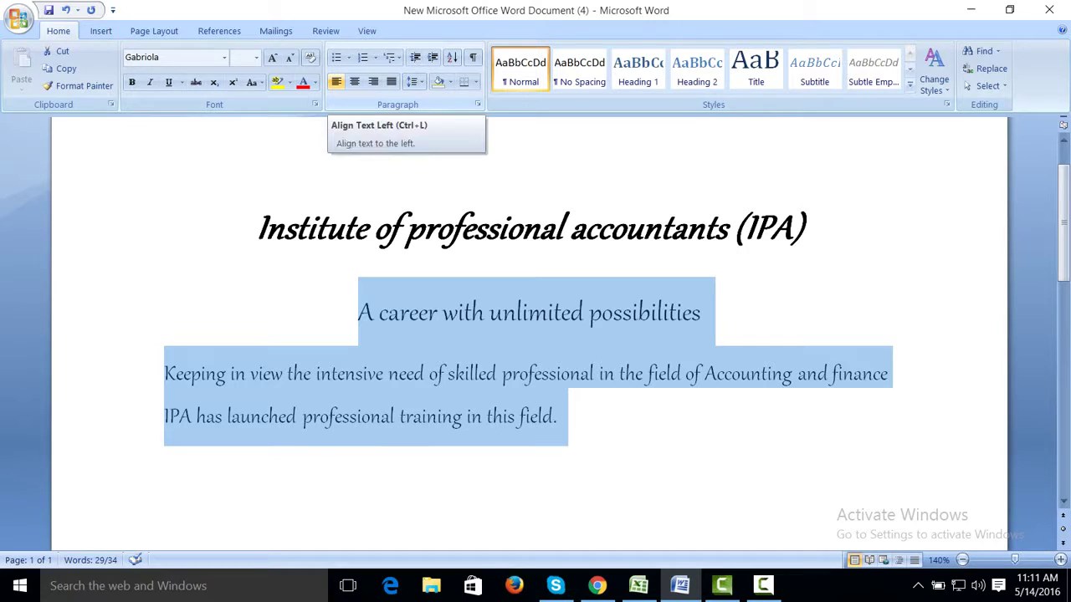
- Try Align Left, Center, Align Right and Justify on the selected paragraphs
click(335, 81)
click(355, 81)
click(373, 81)
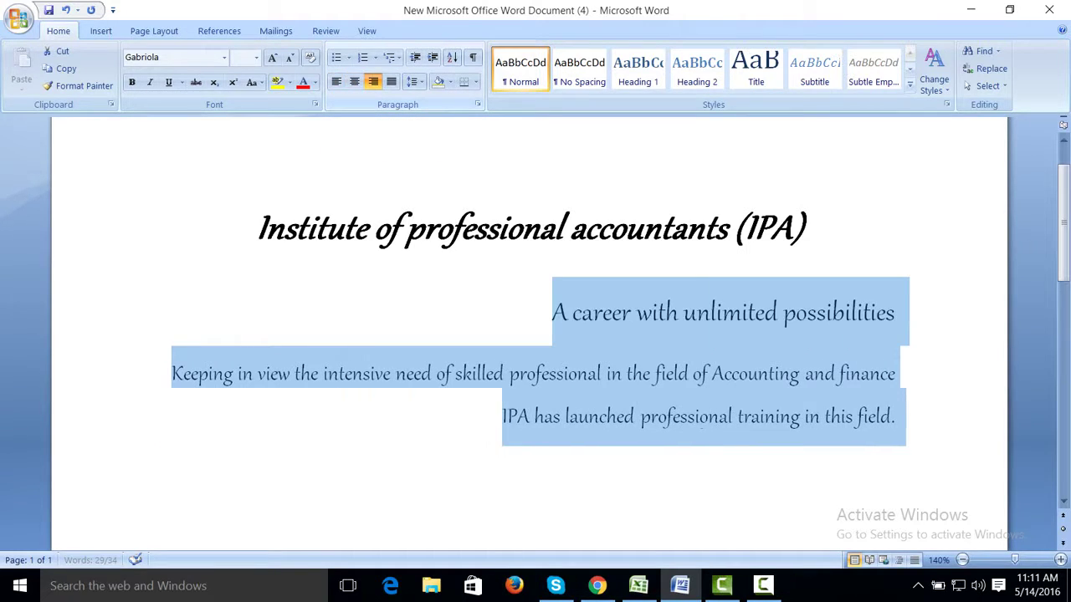
click(391, 81)
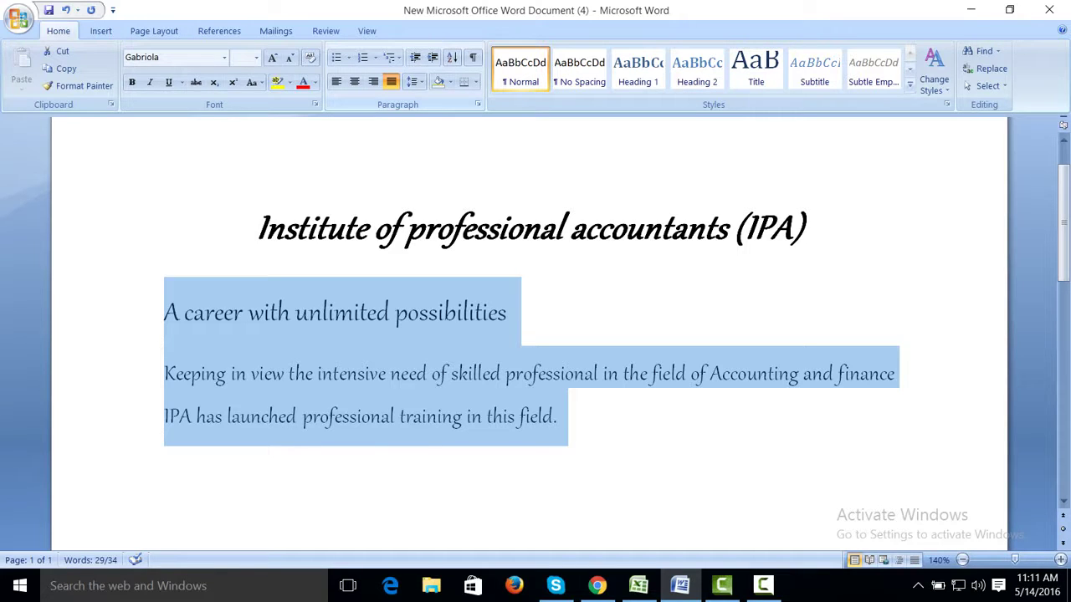
- Select the tagline line and center it beneath the heading
click(265, 312)
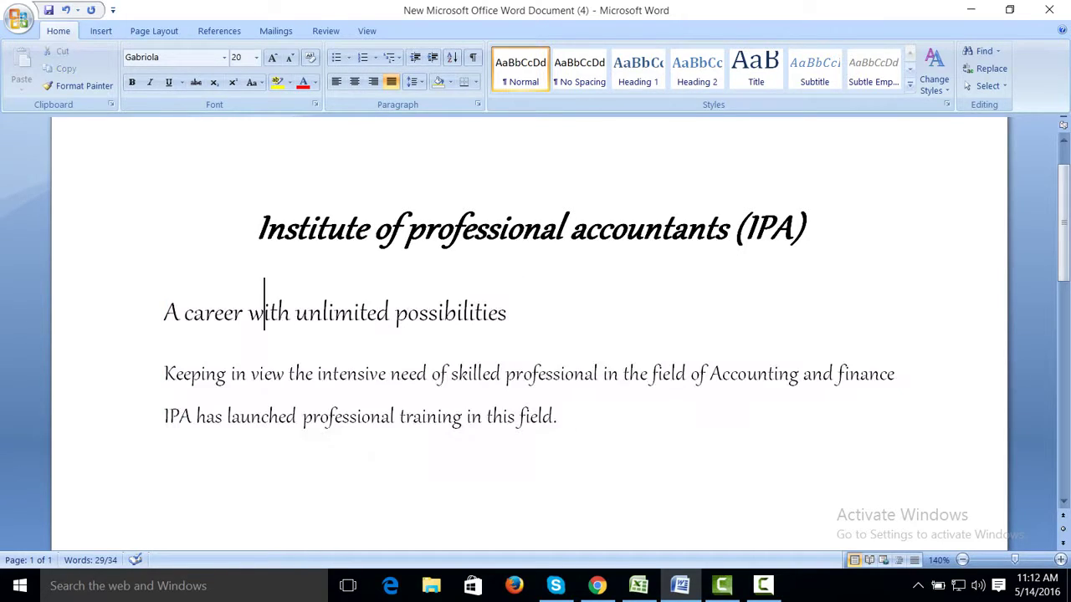
drag(164, 312, 519, 314)
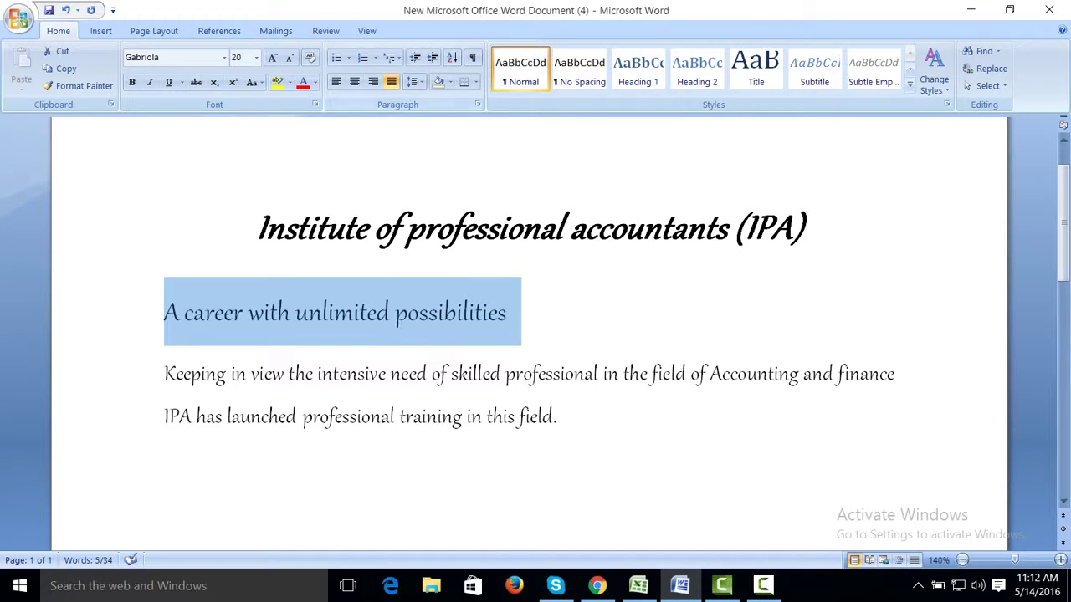
click(355, 81)
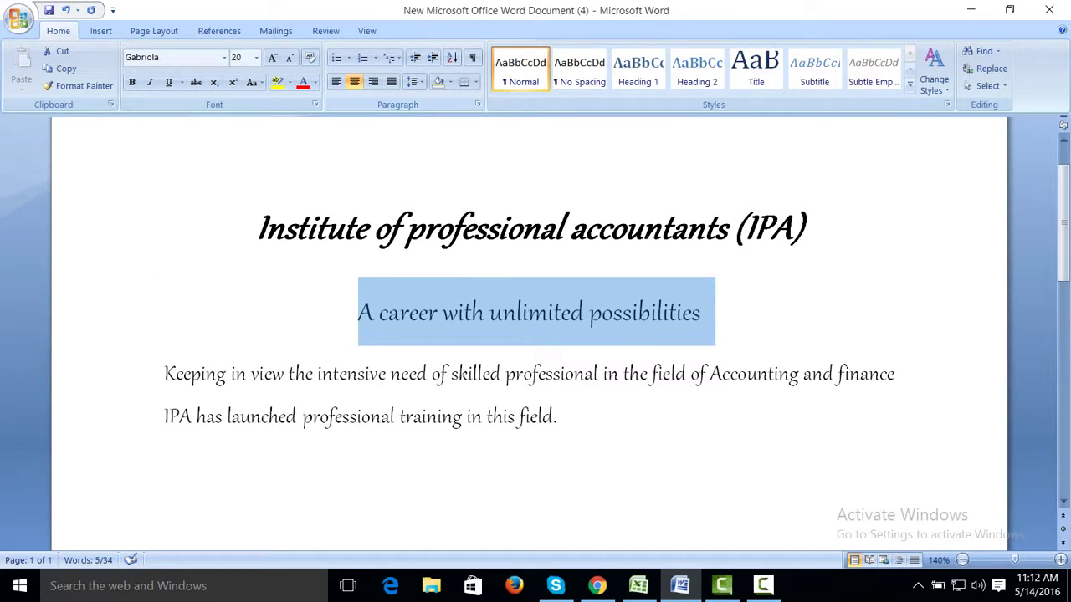
click(412, 81)
key(Escape)
click(359, 312)
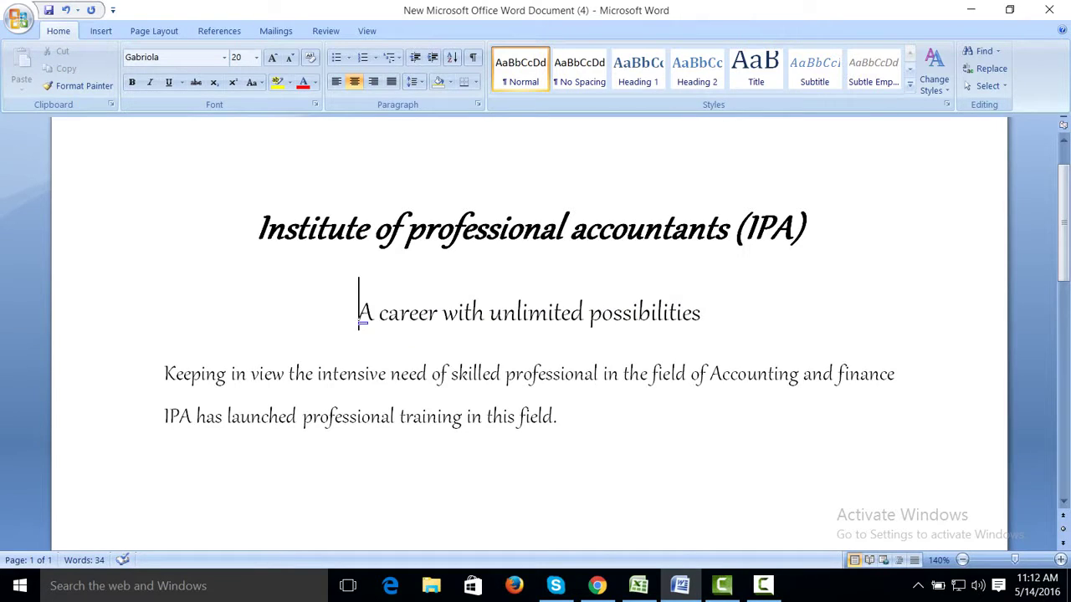
- Sort the tagline and body paragraph, then re-sort them in descending order
mouse_move(359, 312)
mouse_down()
mouse_move(466, 416)
mouse_move(568, 417)
mouse_up()
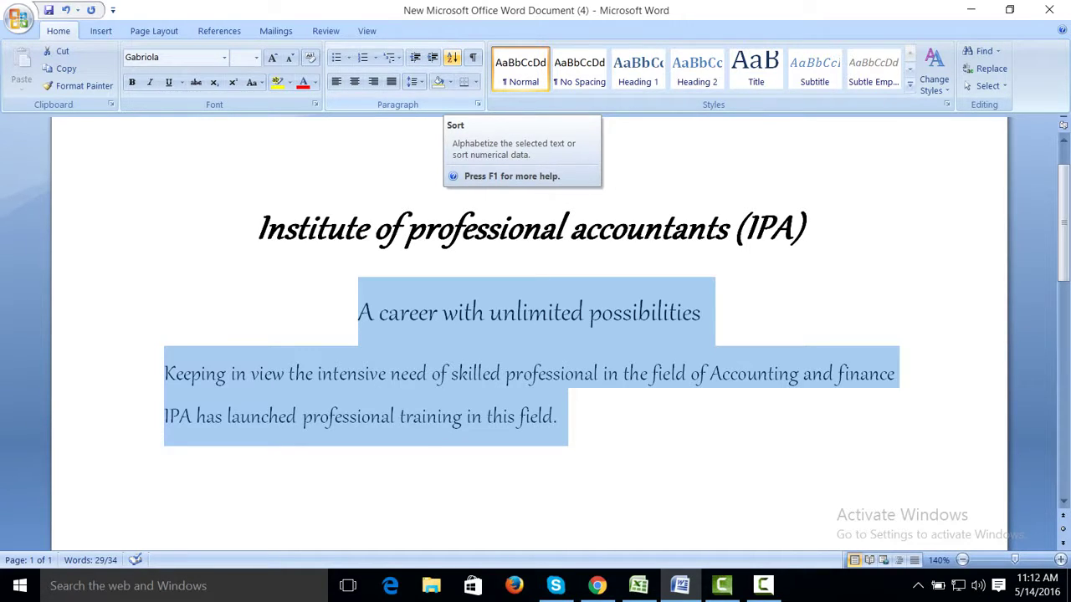
click(452, 57)
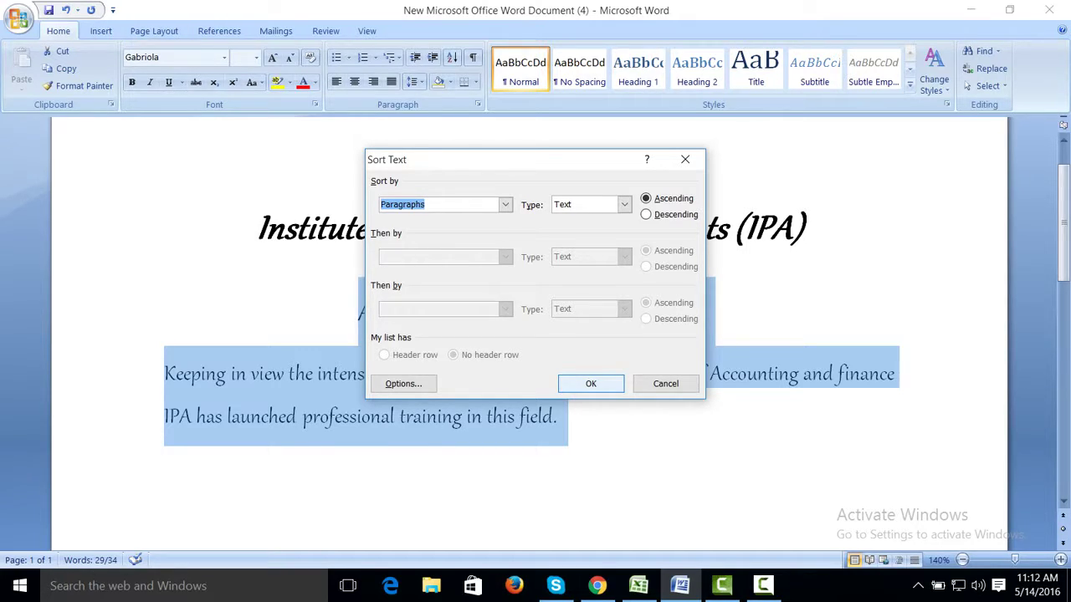
click(590, 383)
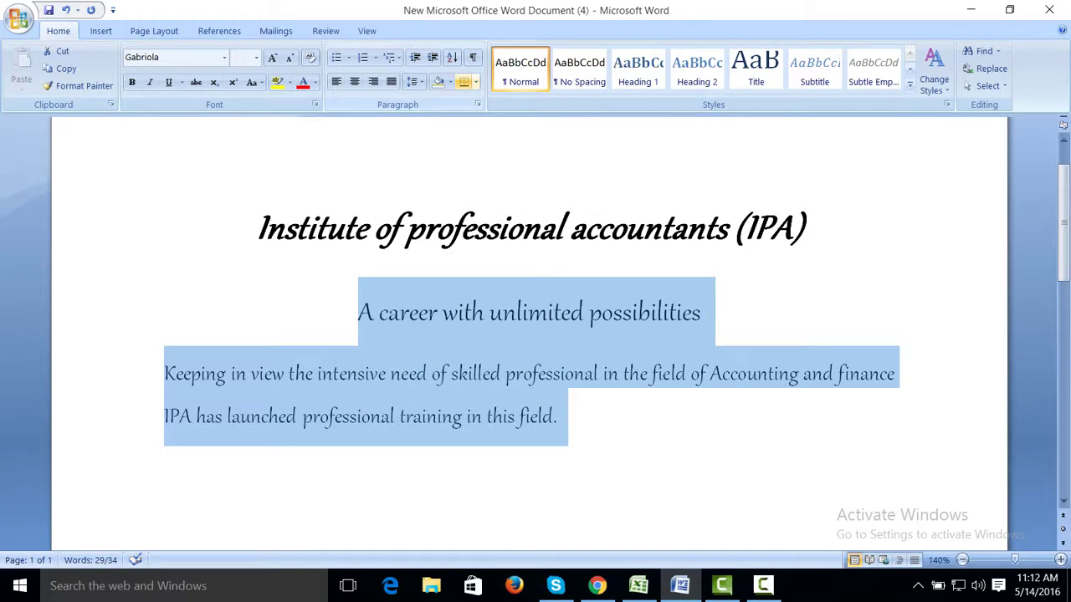
click(451, 57)
click(646, 214)
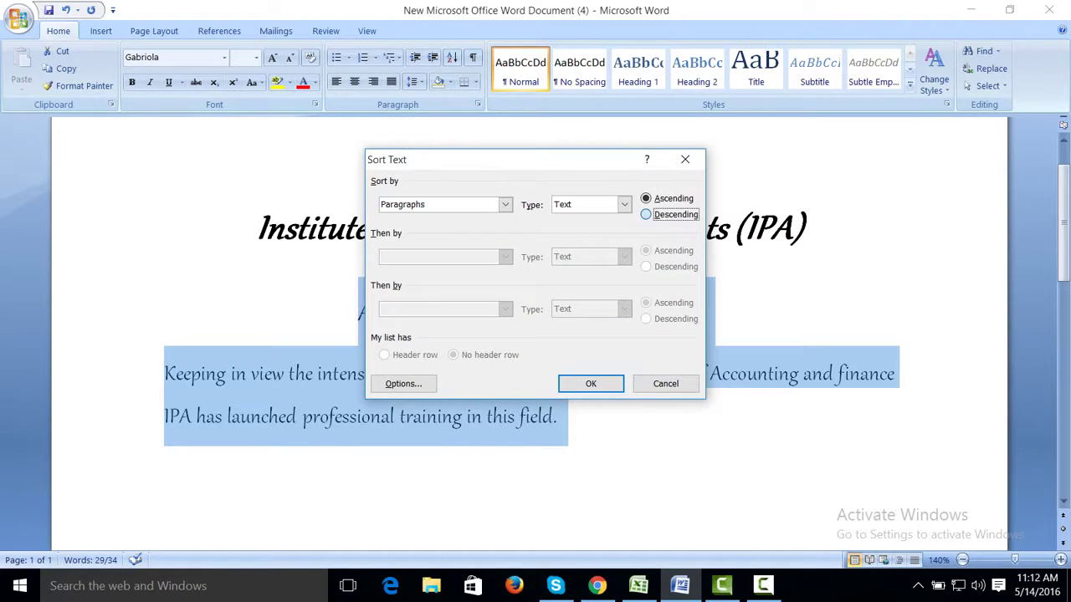
click(590, 383)
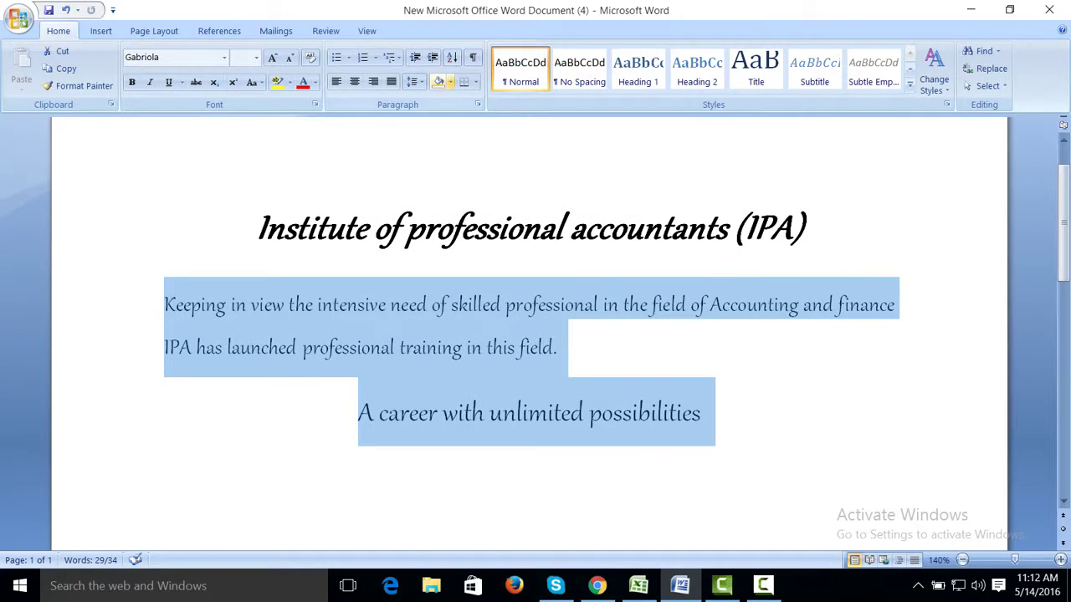
- Sort the paragraphs ascending so the tagline returns above the body text
click(452, 57)
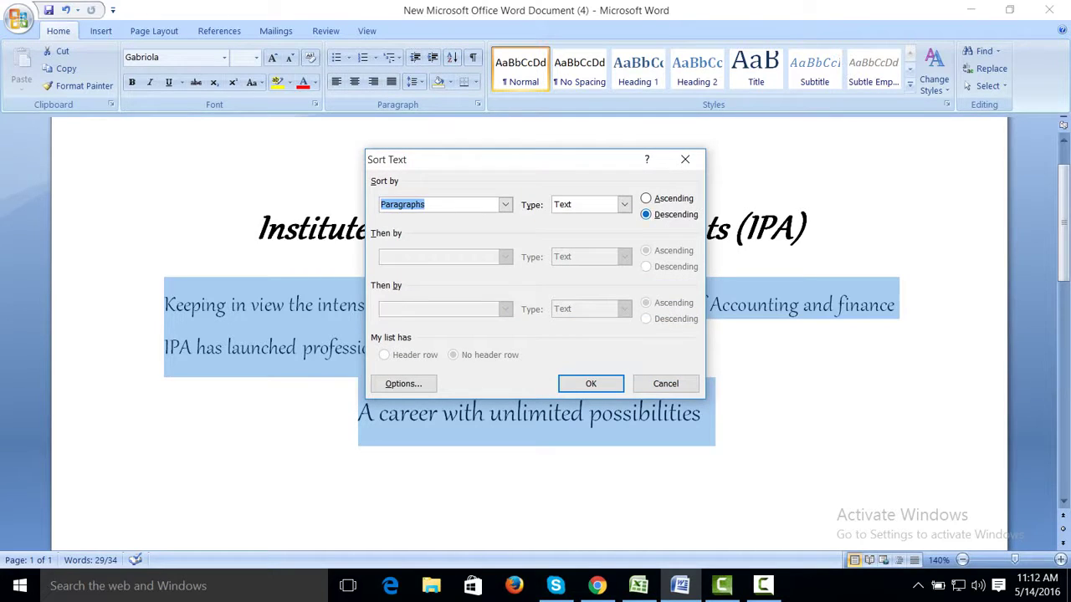
click(645, 198)
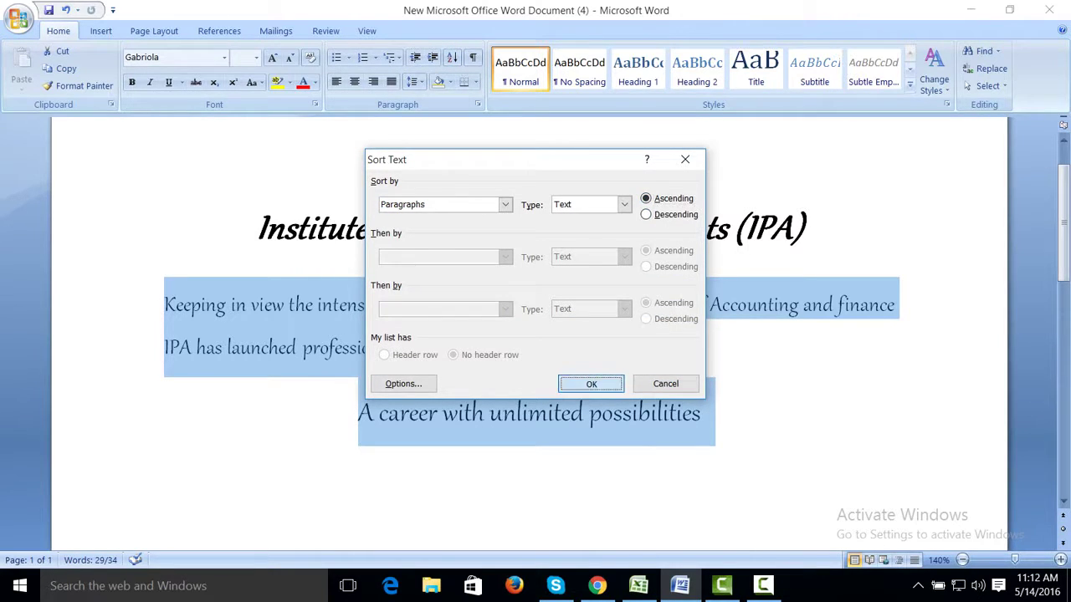
click(590, 383)
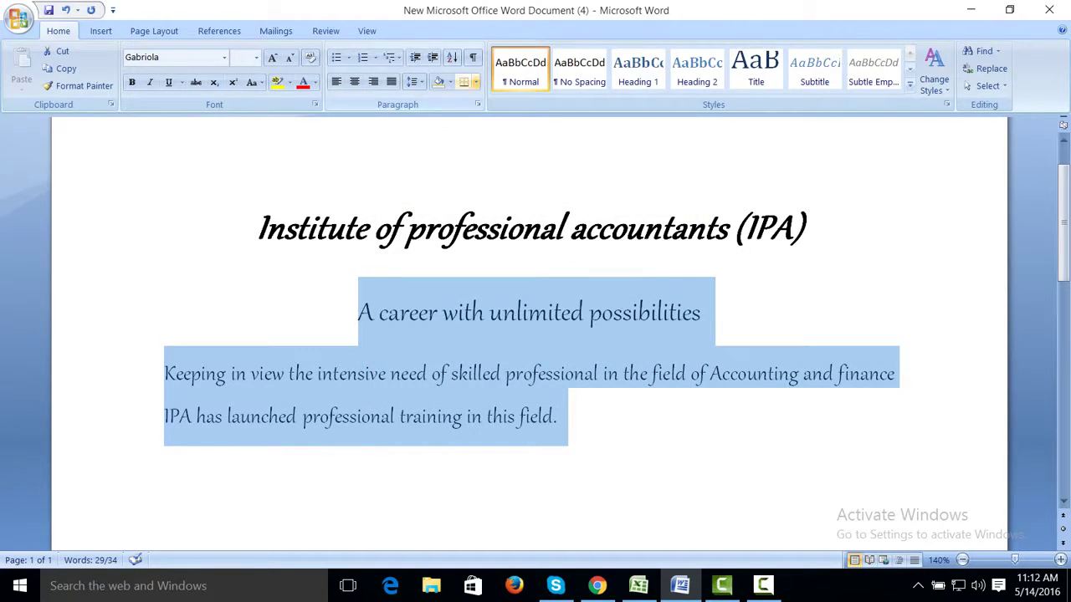
click(450, 82)
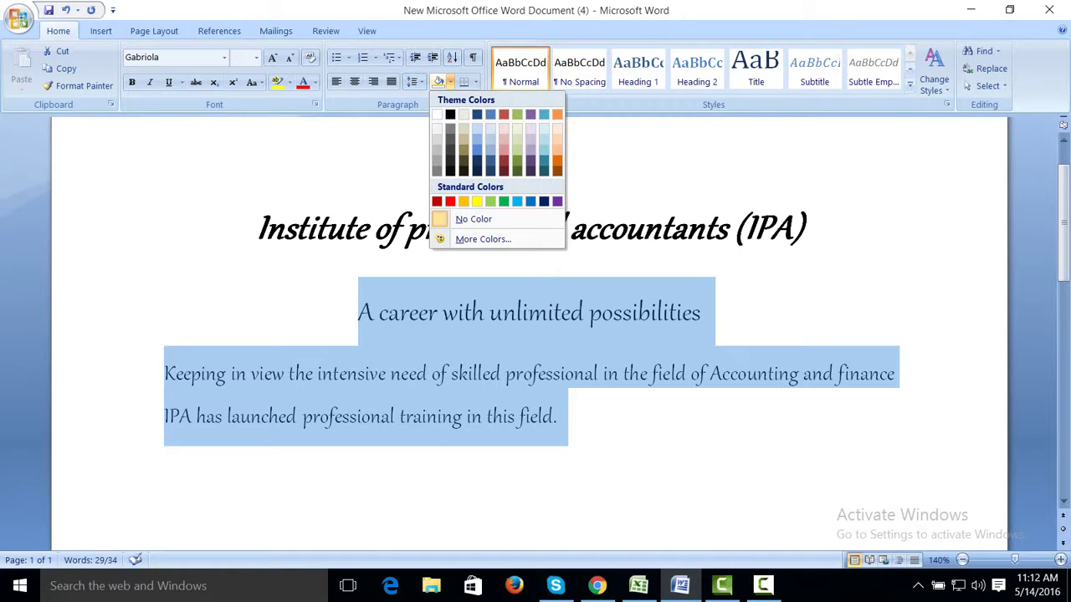
click(288, 82)
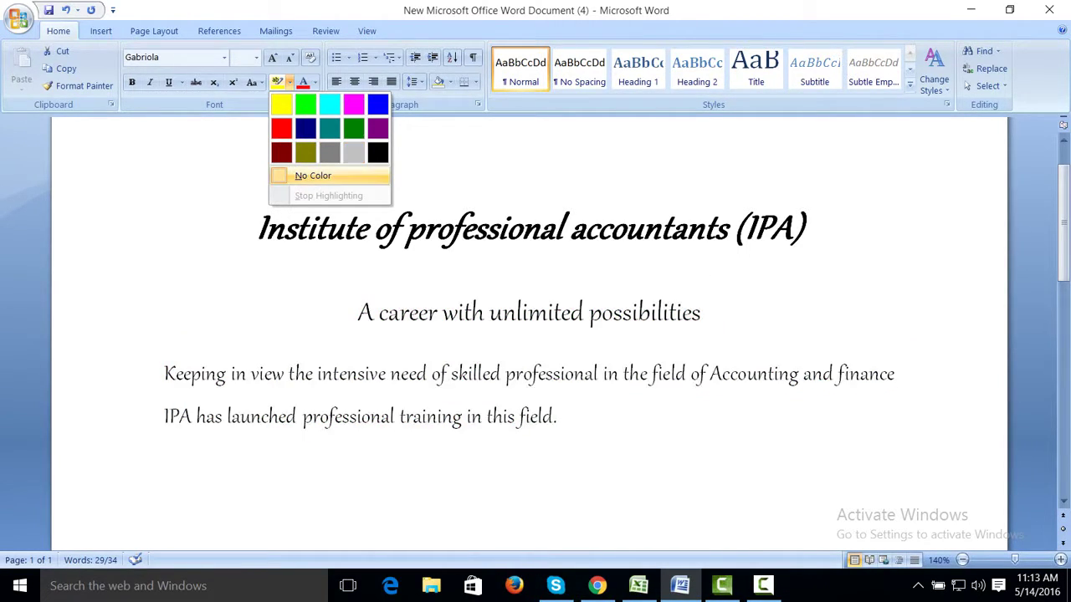
click(313, 176)
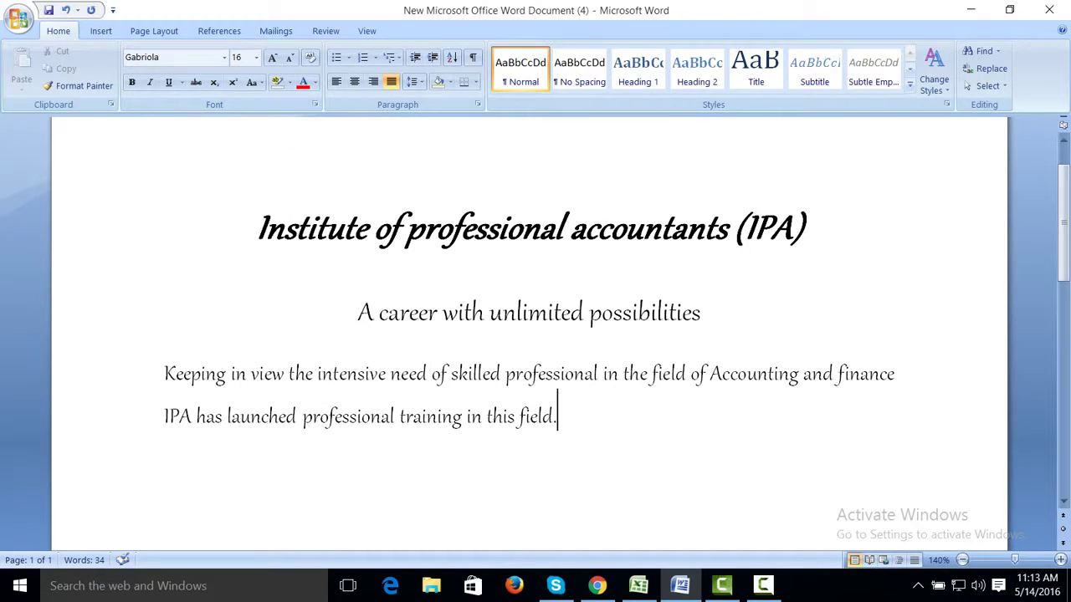
click(360, 309)
drag(360, 311, 569, 418)
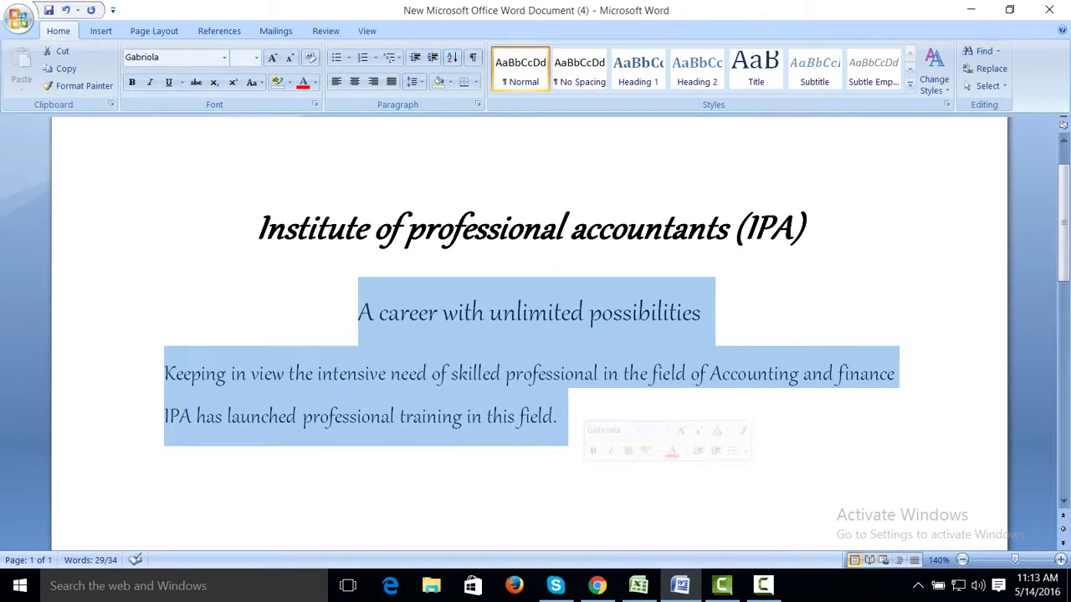
- Color the tagline and body paragraph text Red, then reselect them
click(315, 82)
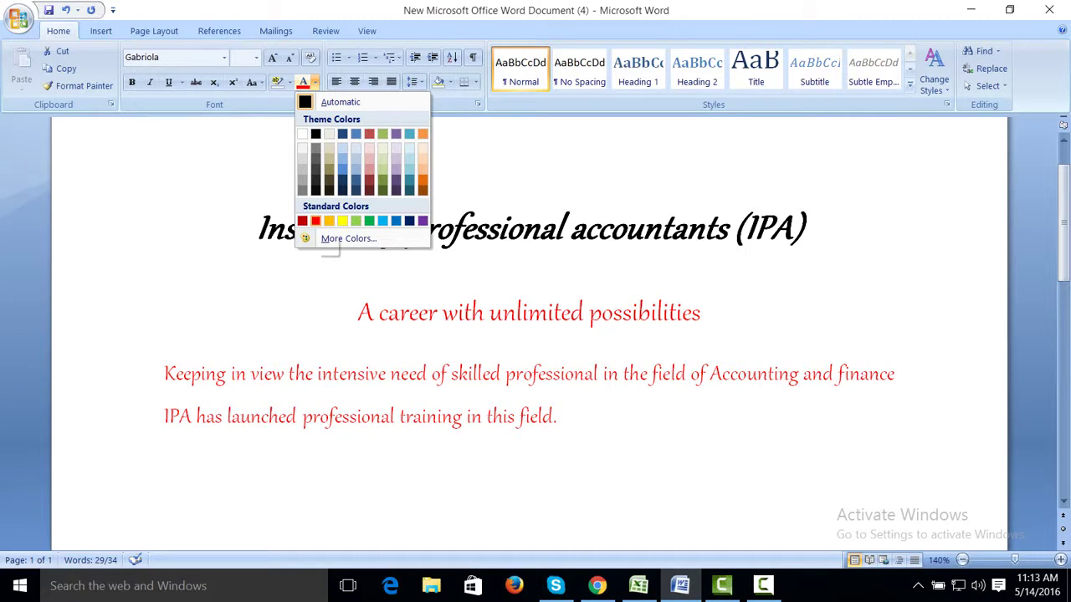
click(315, 221)
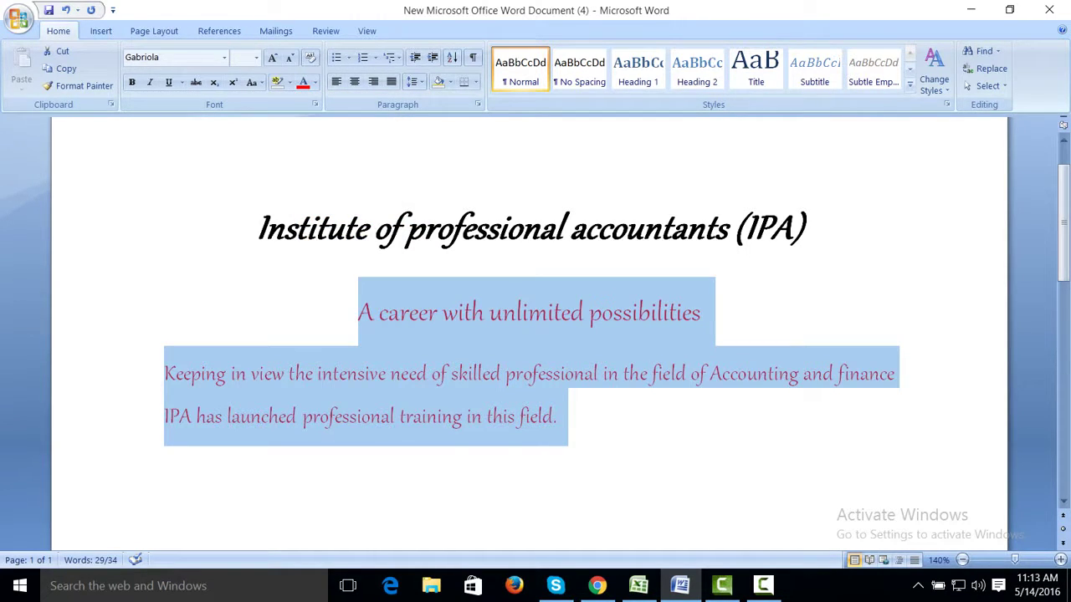
click(557, 416)
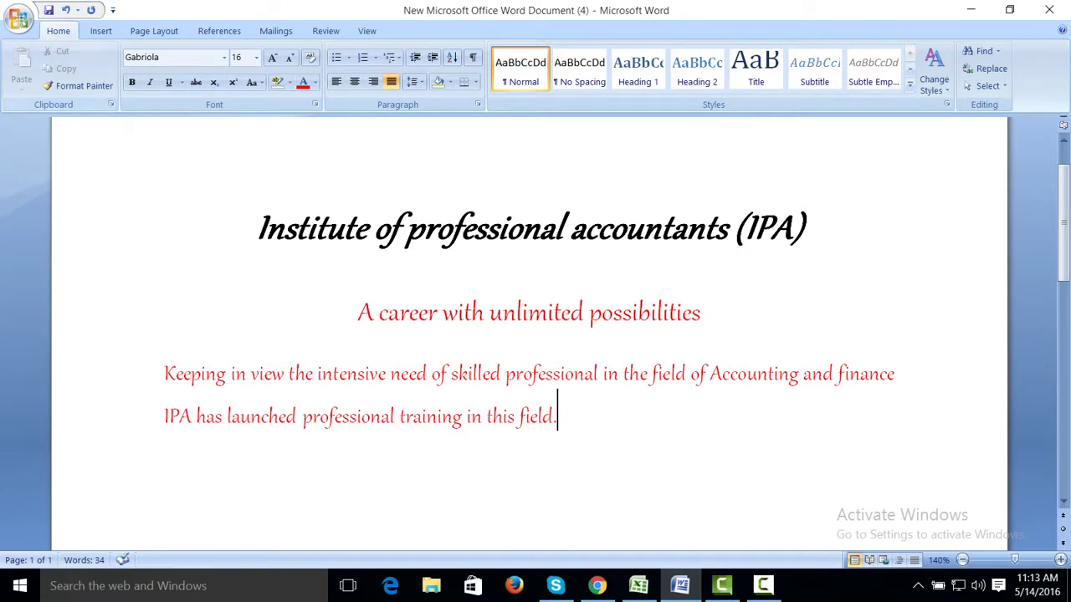
key(ctrl+shift+Up)
key(ctrl+shift+Up)
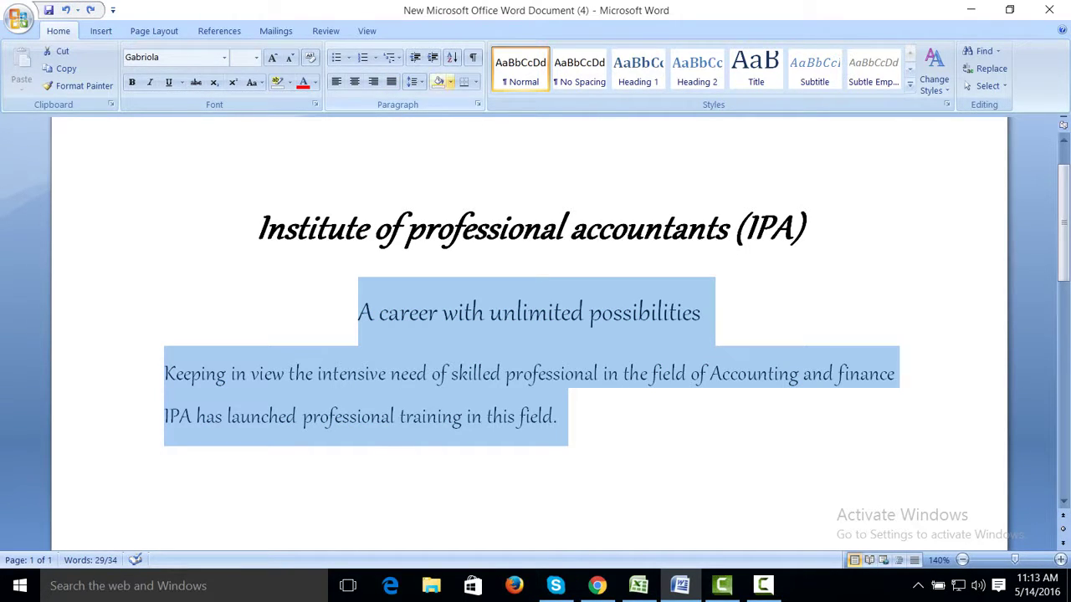
- Try dark red paragraph shading on the tagline and body paragraph, then reselect them
click(450, 81)
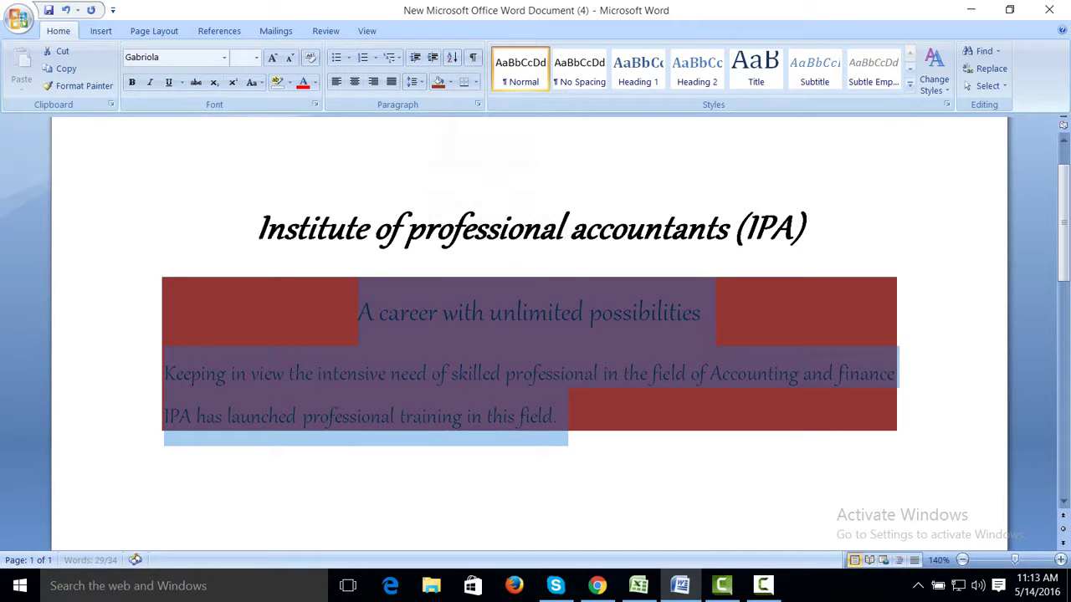
click(503, 161)
click(557, 416)
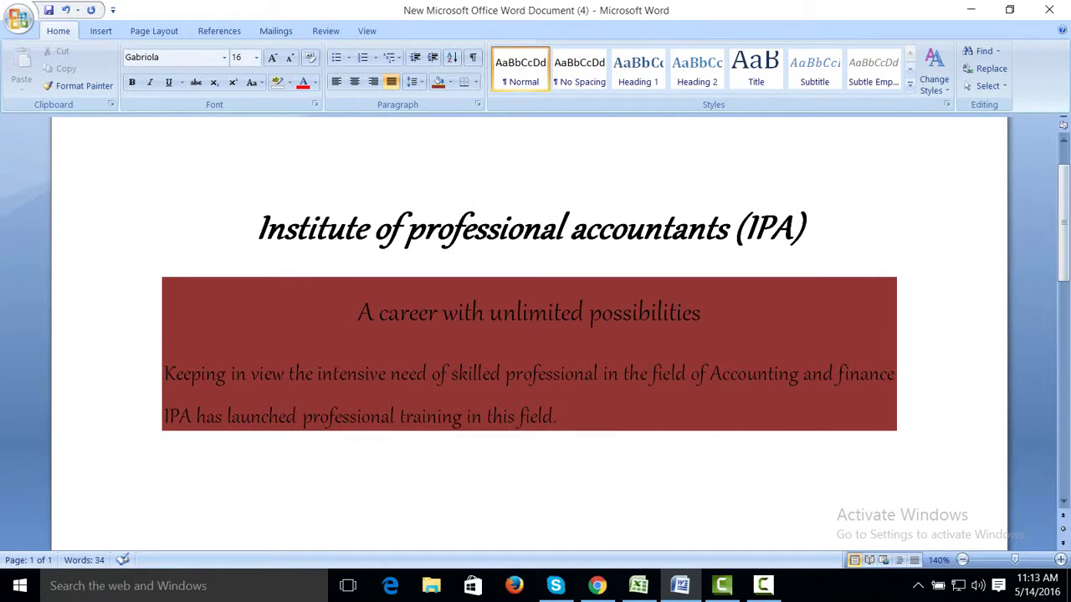
key(ctrl+shift+Up)
key(ctrl+shift+Up)
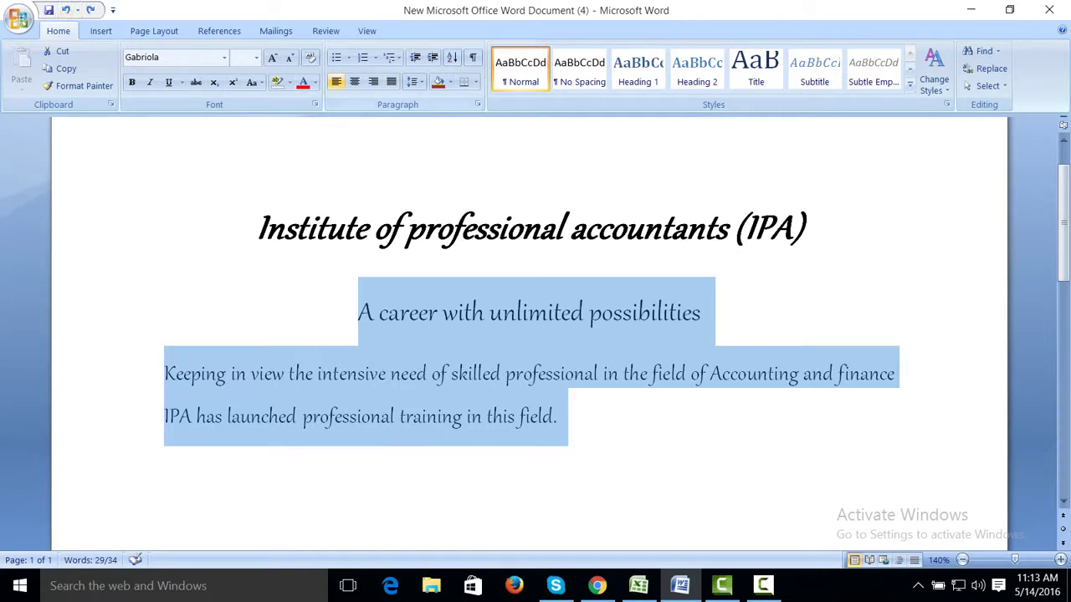
click(475, 82)
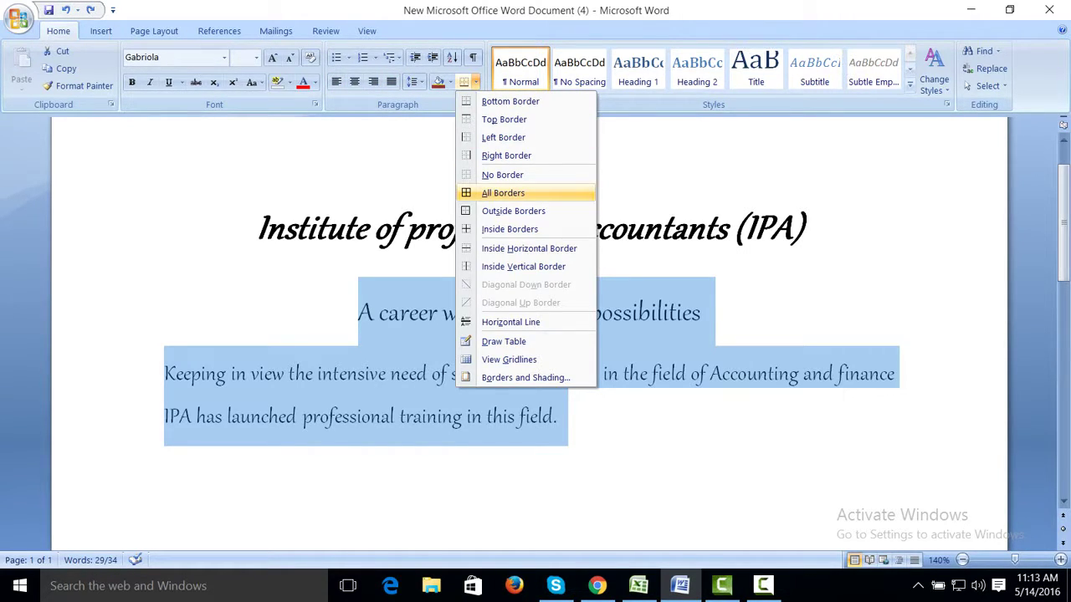
click(503, 193)
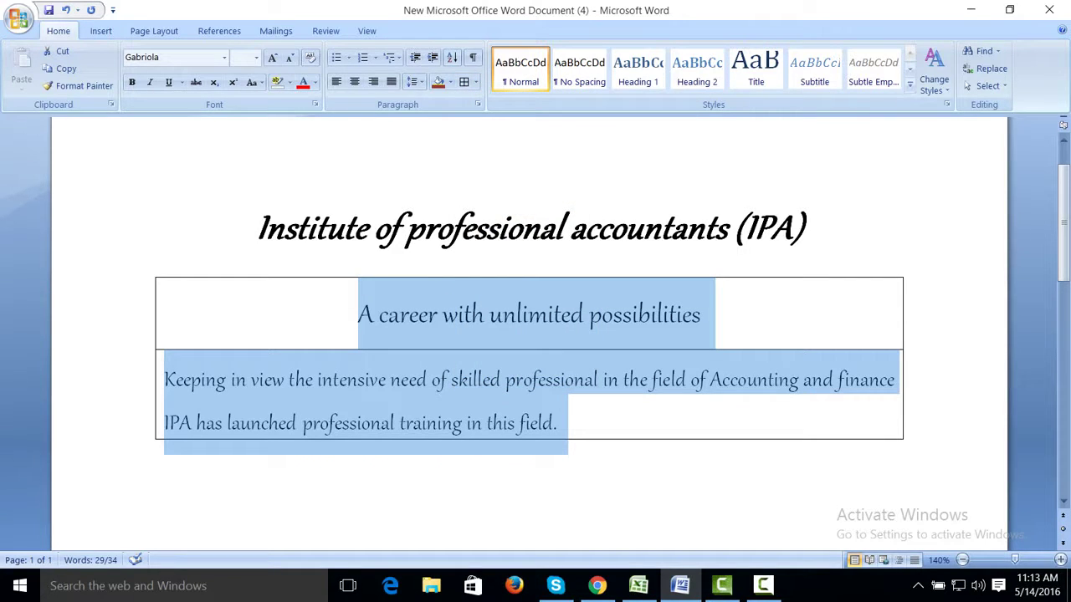
click(474, 81)
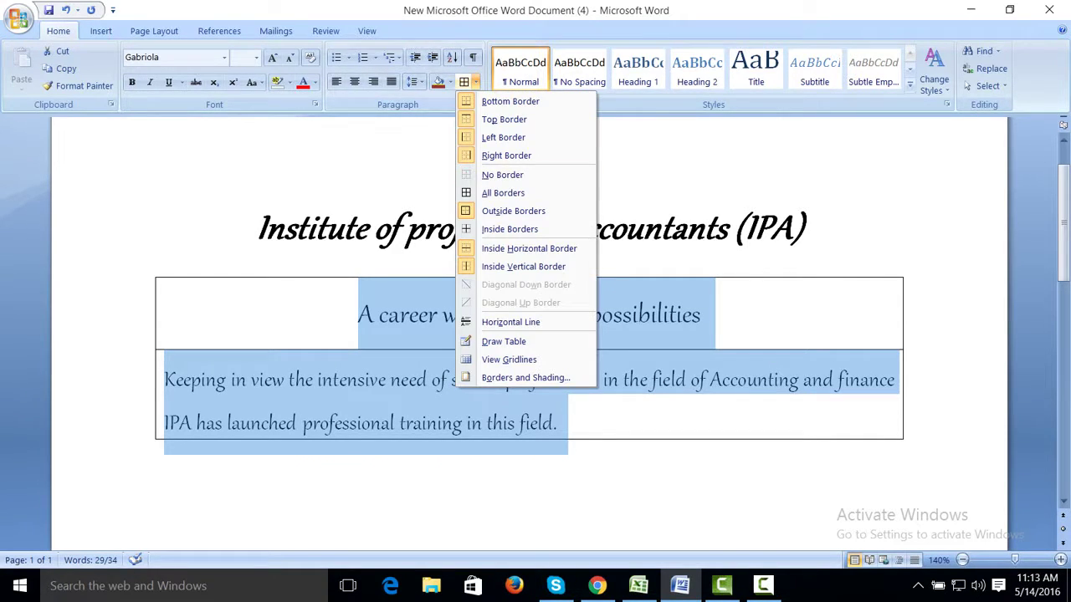
click(502, 175)
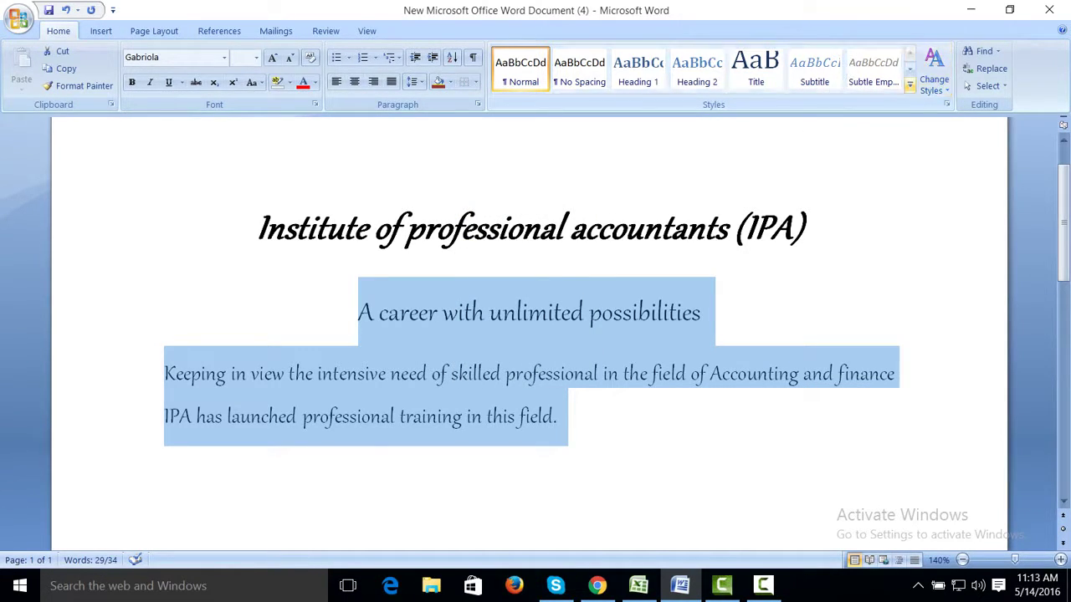
click(910, 82)
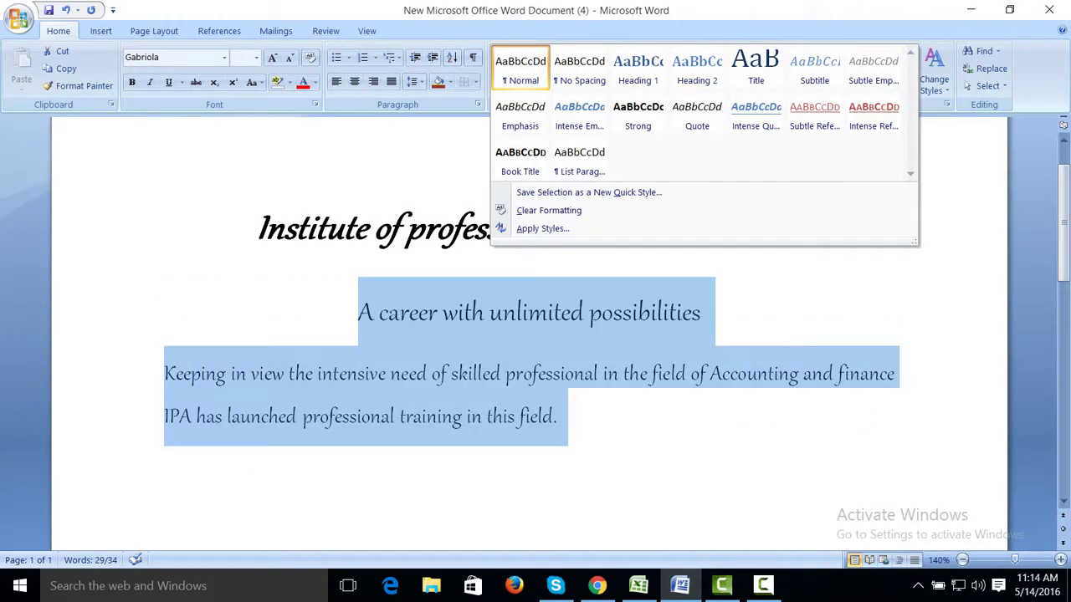
- Check the styles, font and font size lists without changes, keeping Gabriola, then switch to Camtasia
key(Escape)
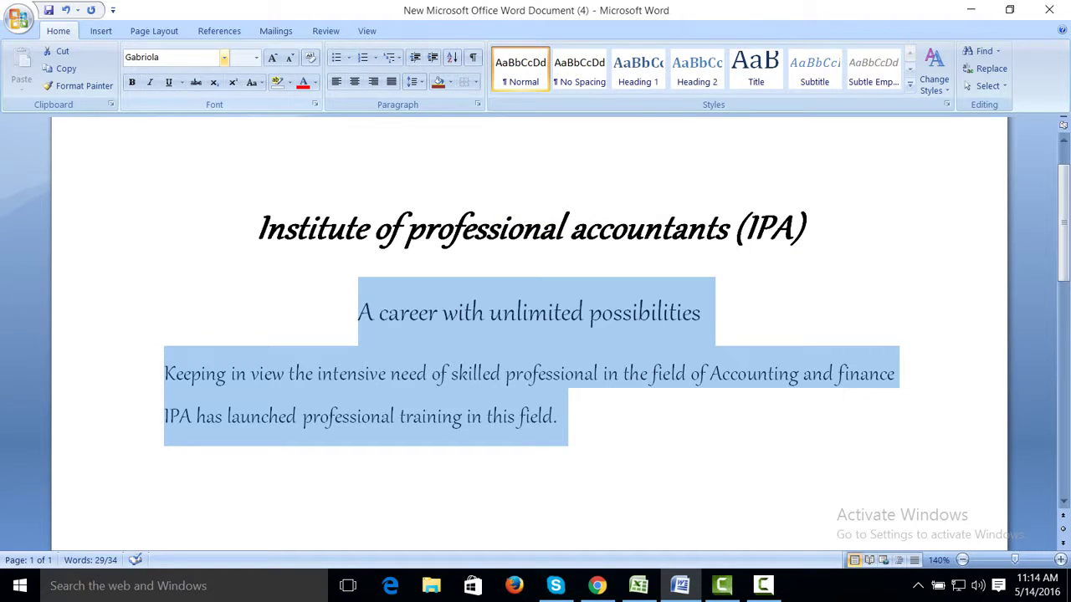
click(224, 57)
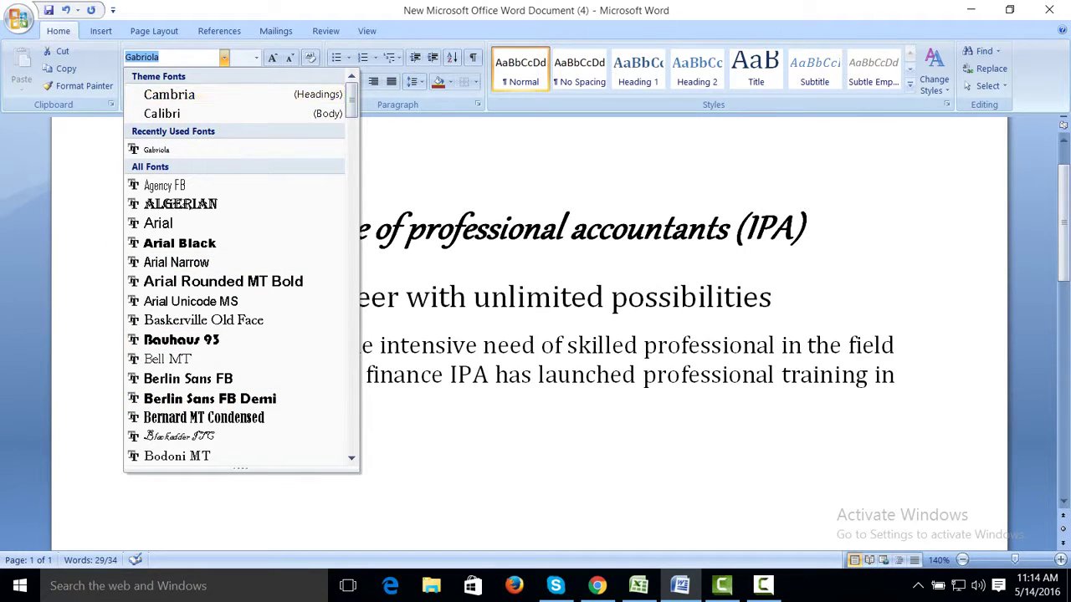
click(237, 57)
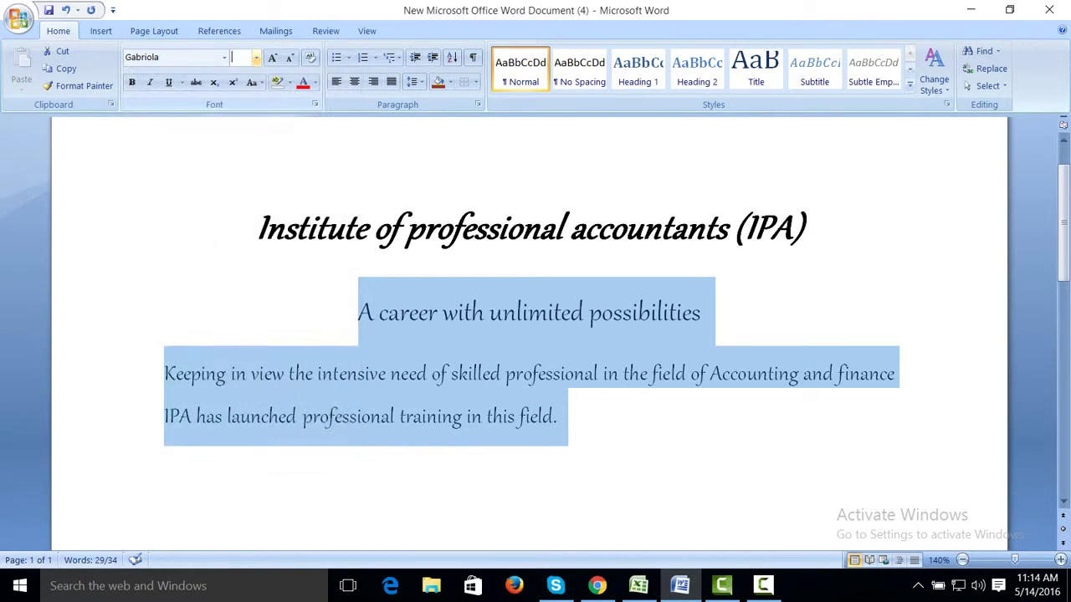
click(256, 57)
click(256, 57)
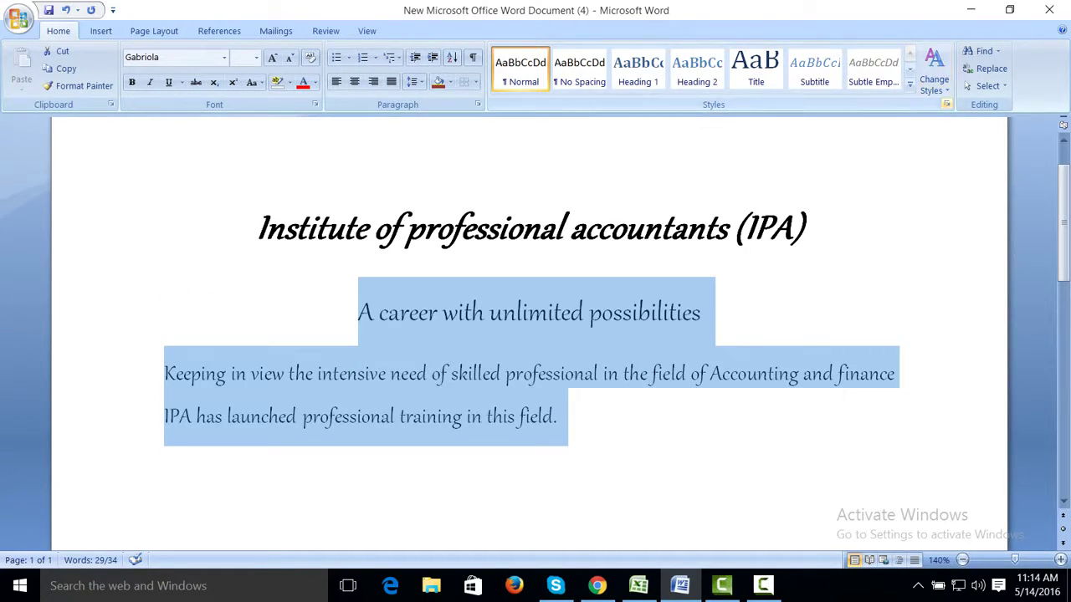
click(934, 79)
click(934, 79)
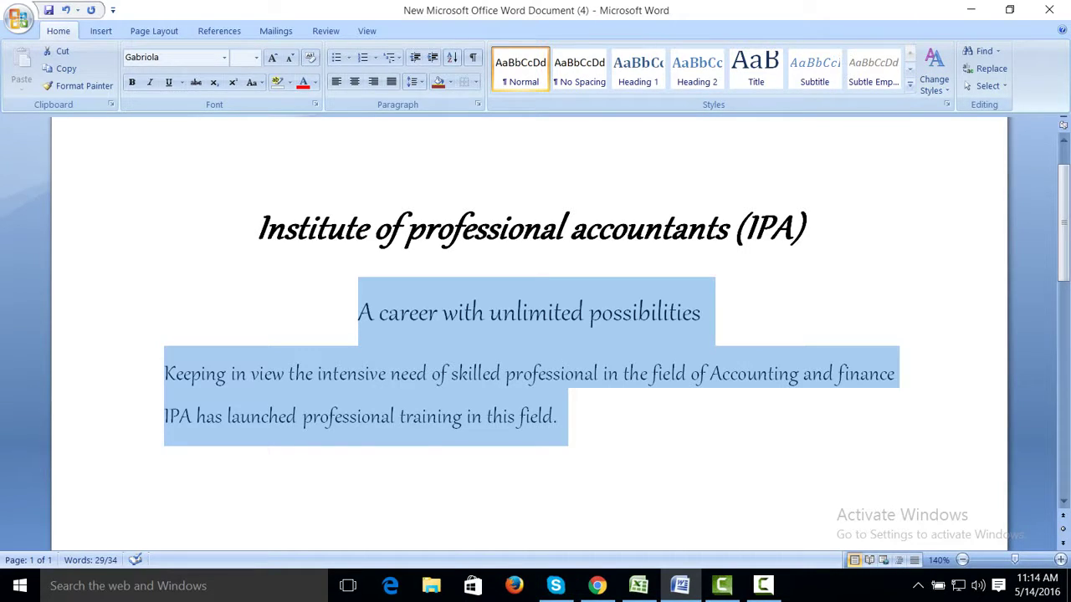
click(722, 585)
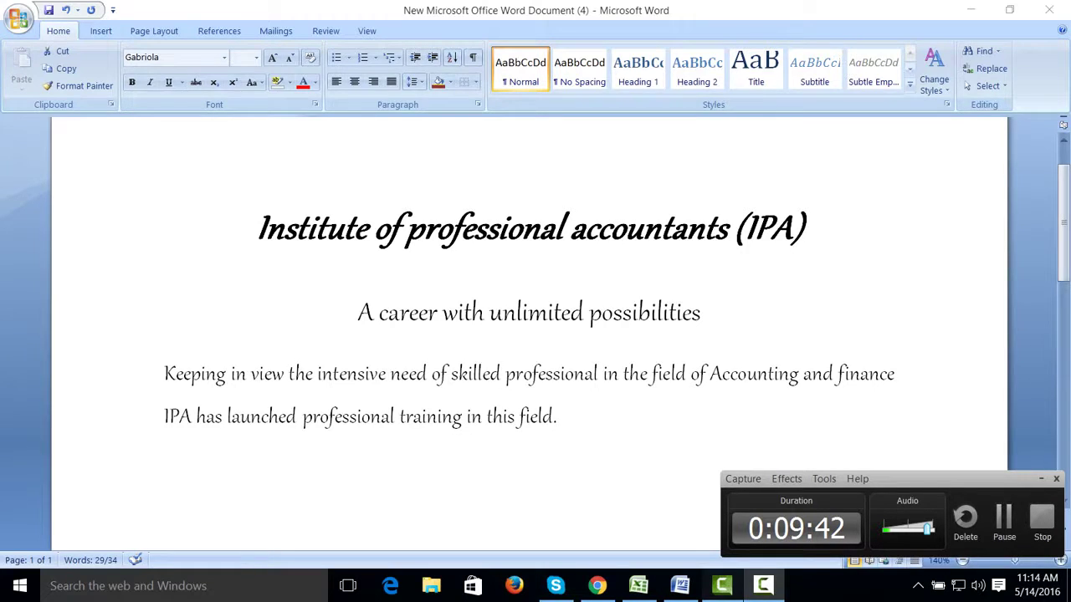
click(722, 585)
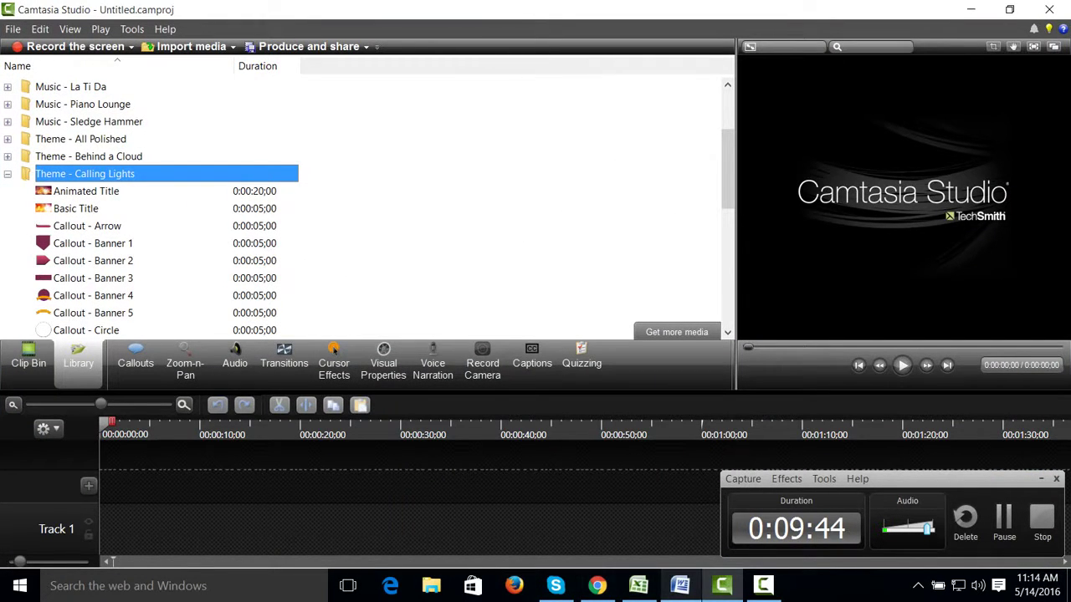
click(680, 585)
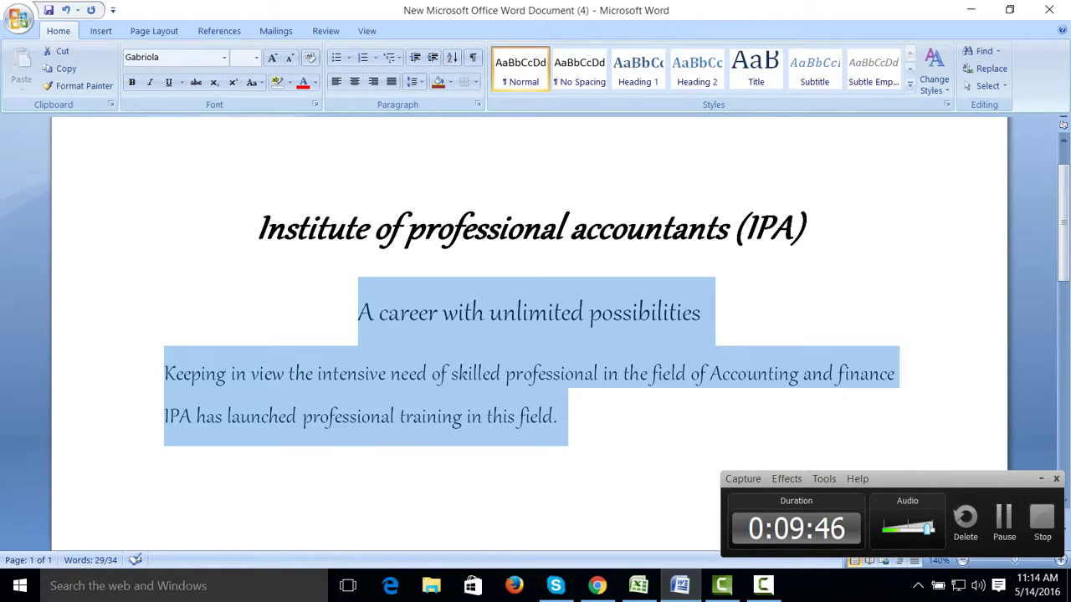
click(557, 416)
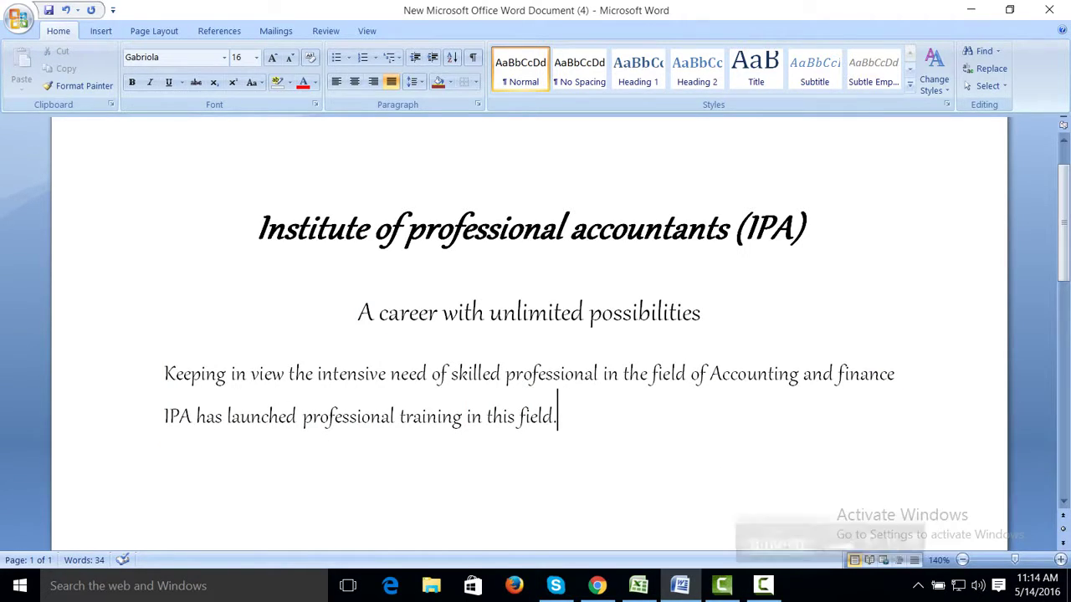
click(934, 83)
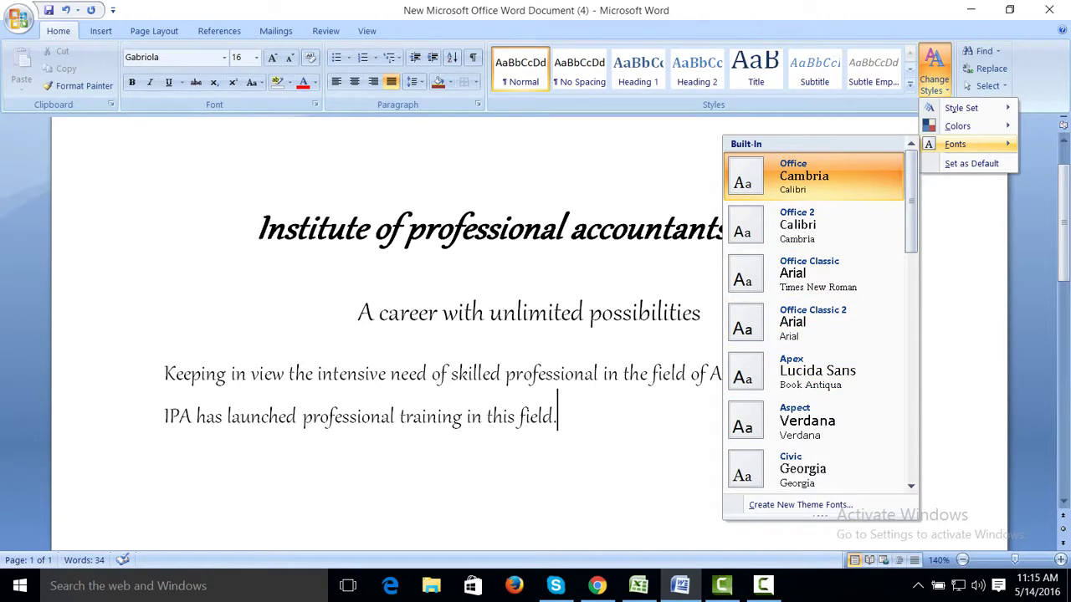
click(935, 71)
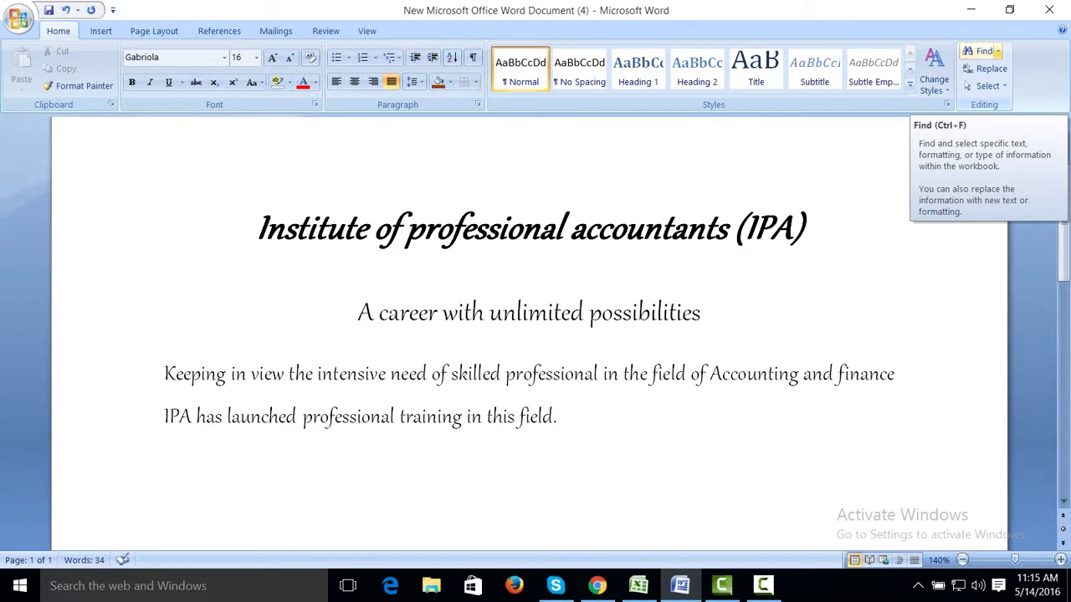
click(997, 51)
- Find the word 'view' in the main document
click(995, 70)
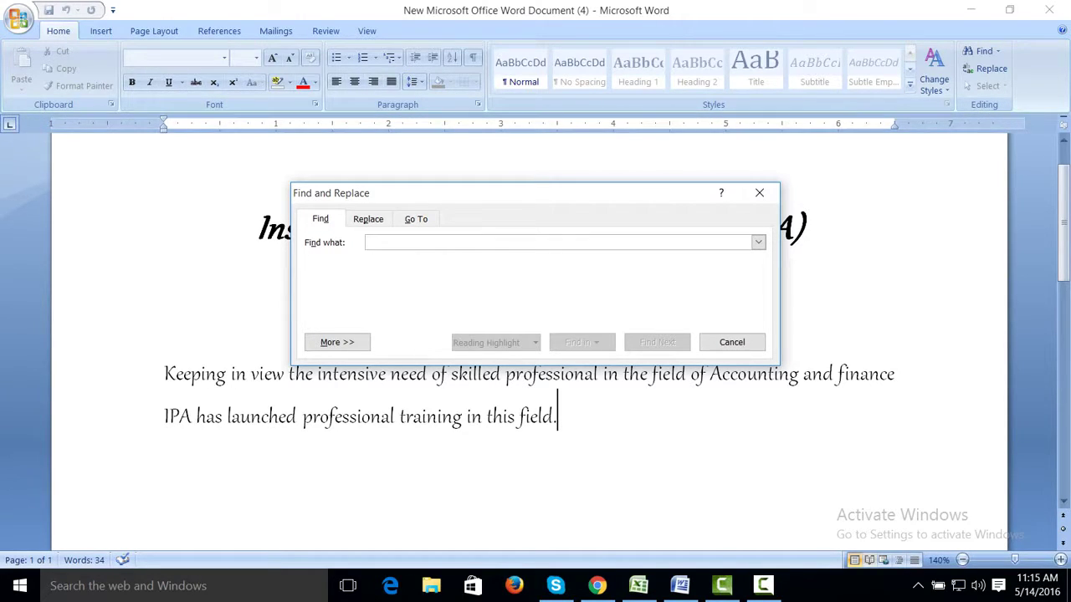
text(view)
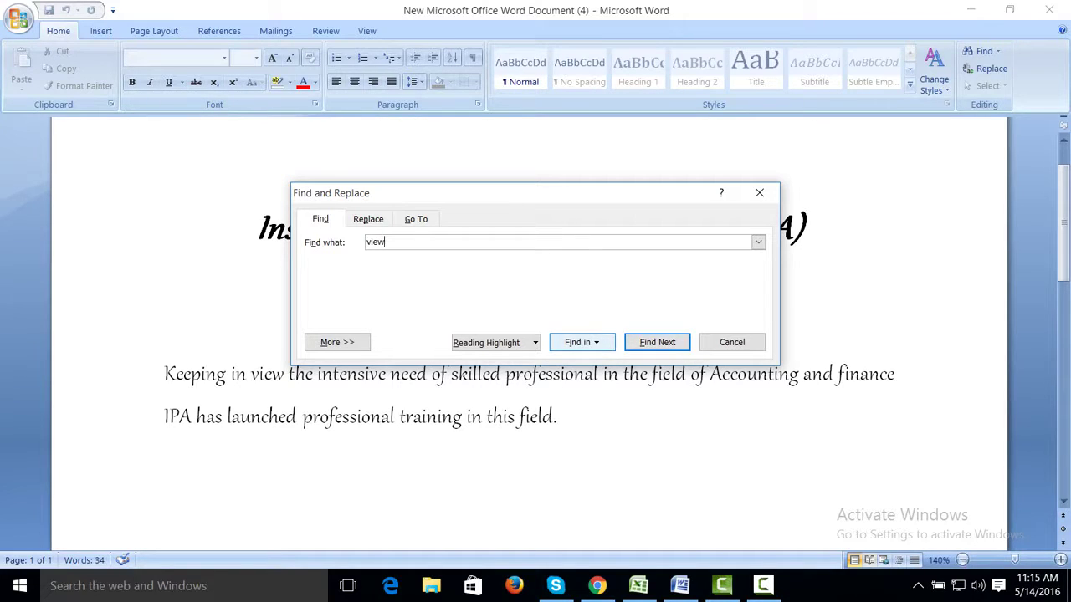
click(582, 343)
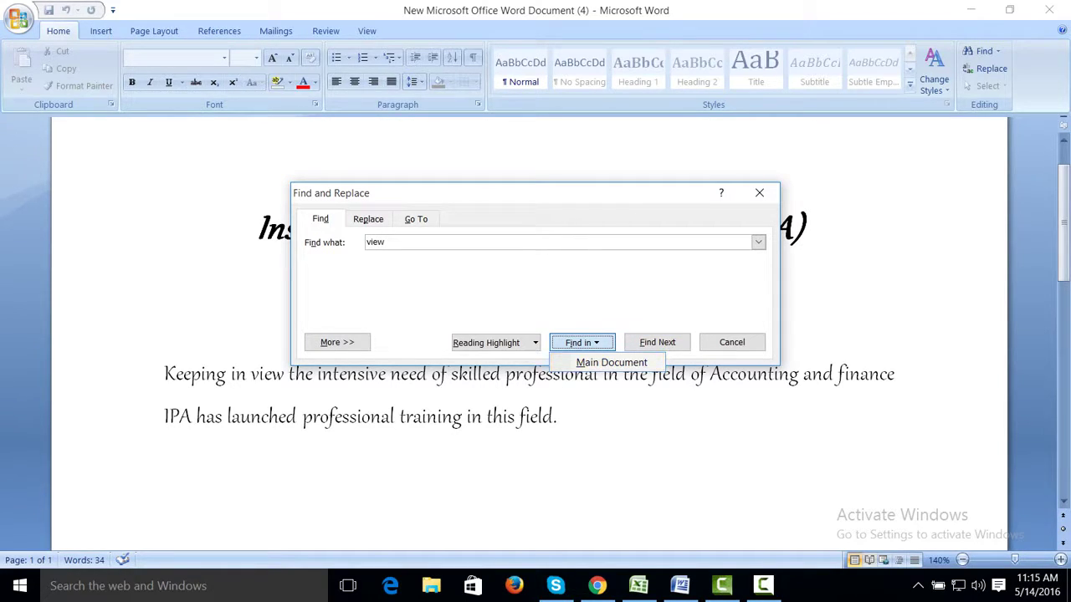
click(610, 363)
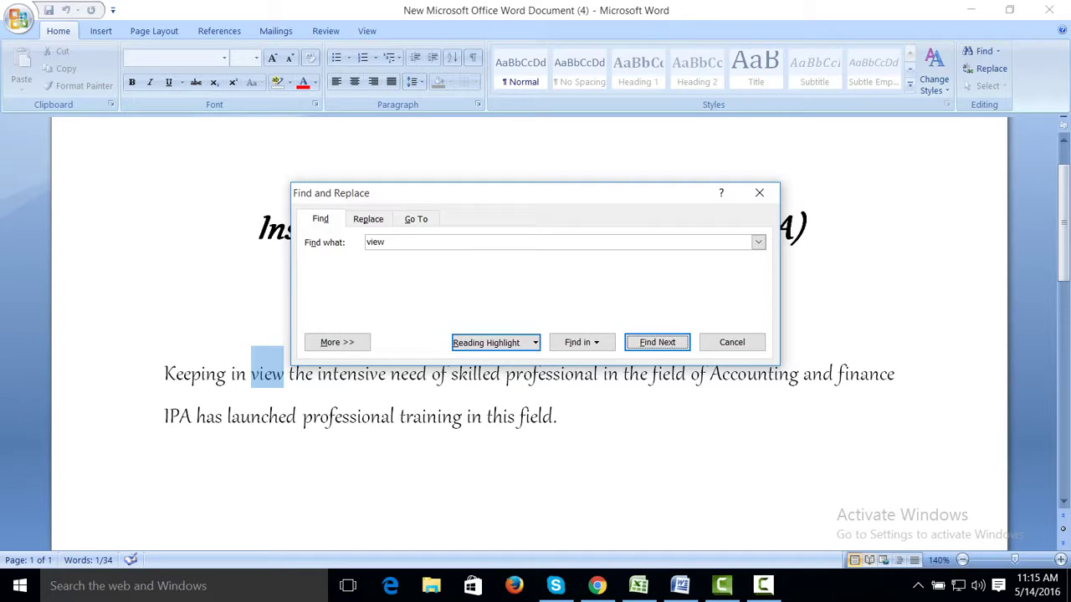
- Replace 'view' with 'to' and close the Find and Replace dialog
click(368, 218)
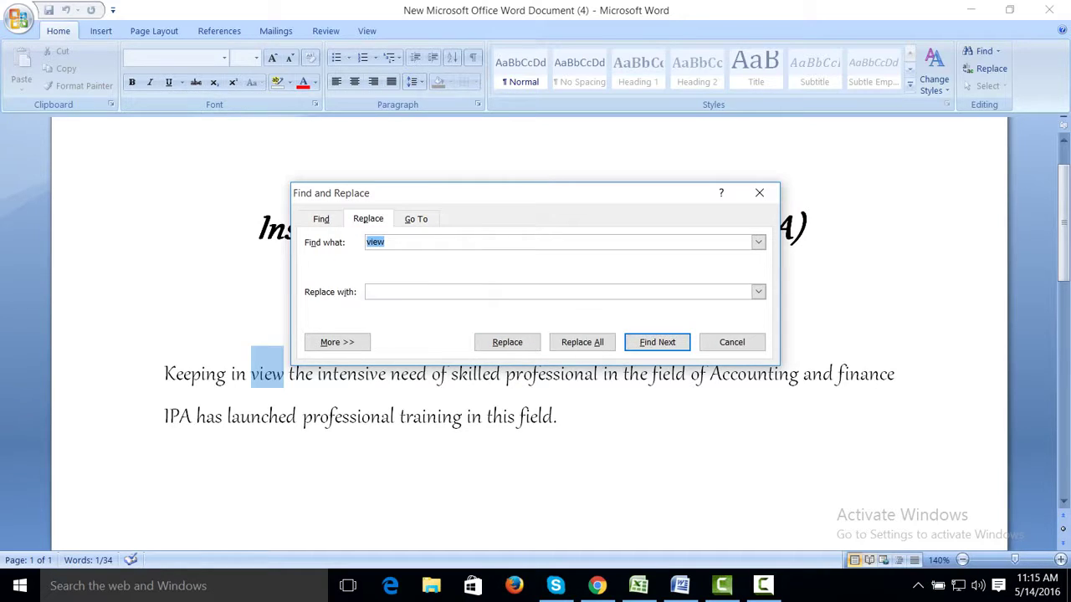
click(368, 291)
text(p)
key(BackSpace)
text(to)
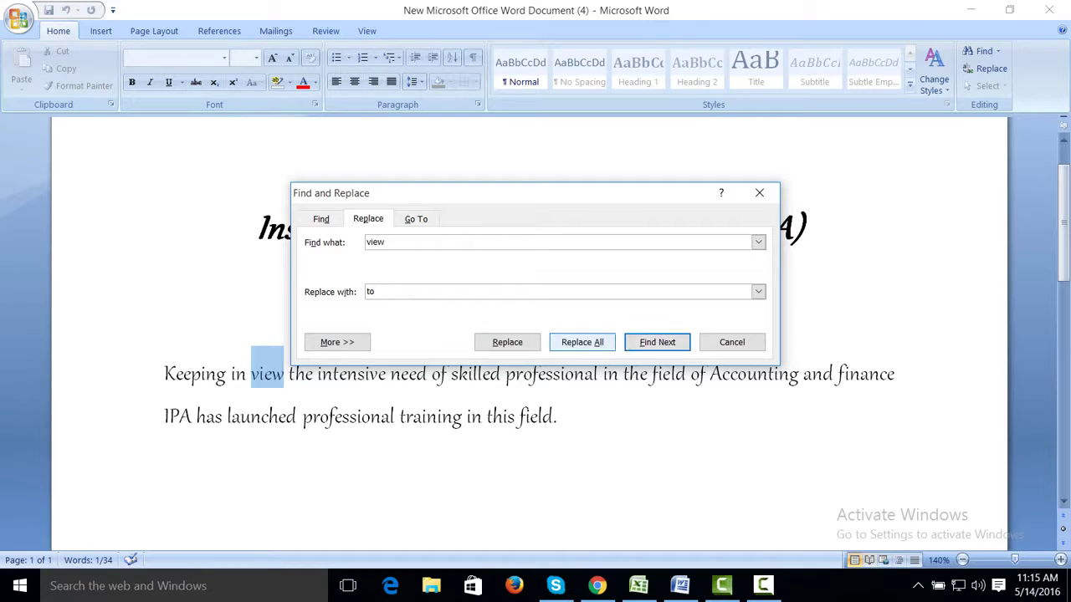
click(507, 342)
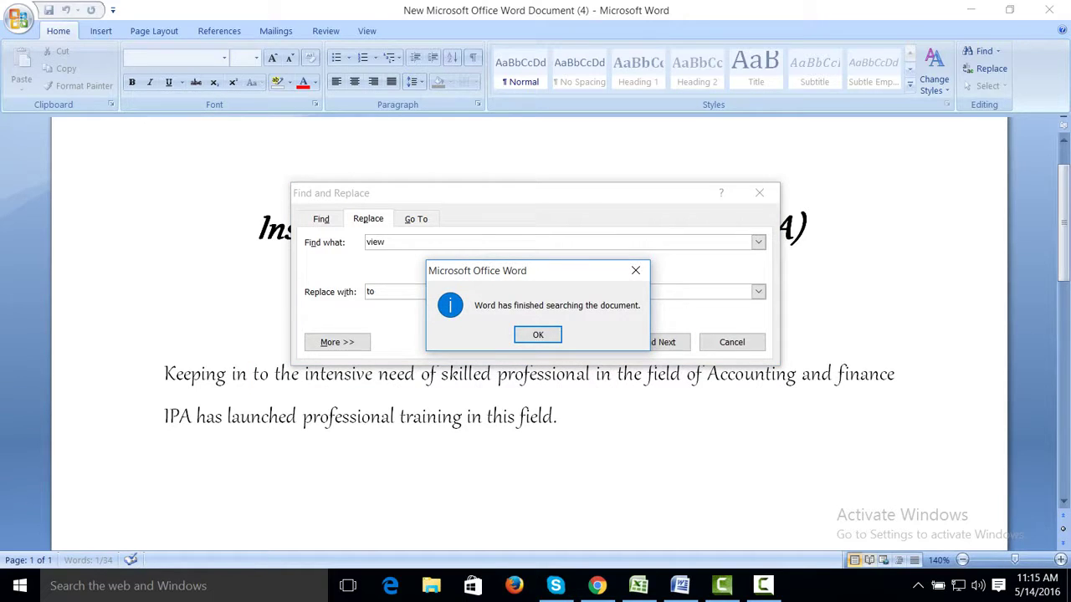
key(Return)
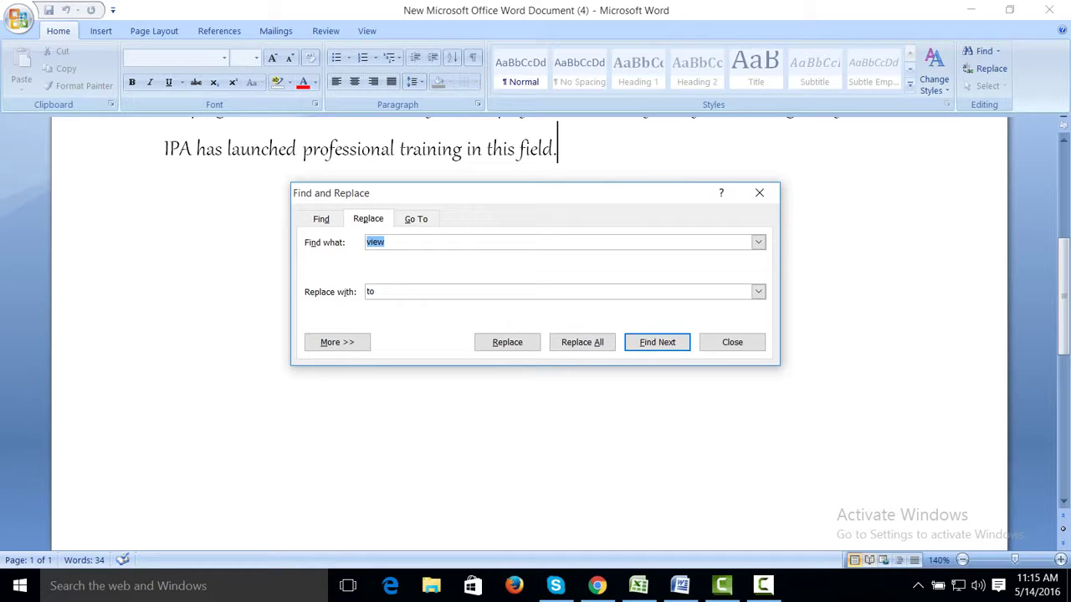
click(732, 342)
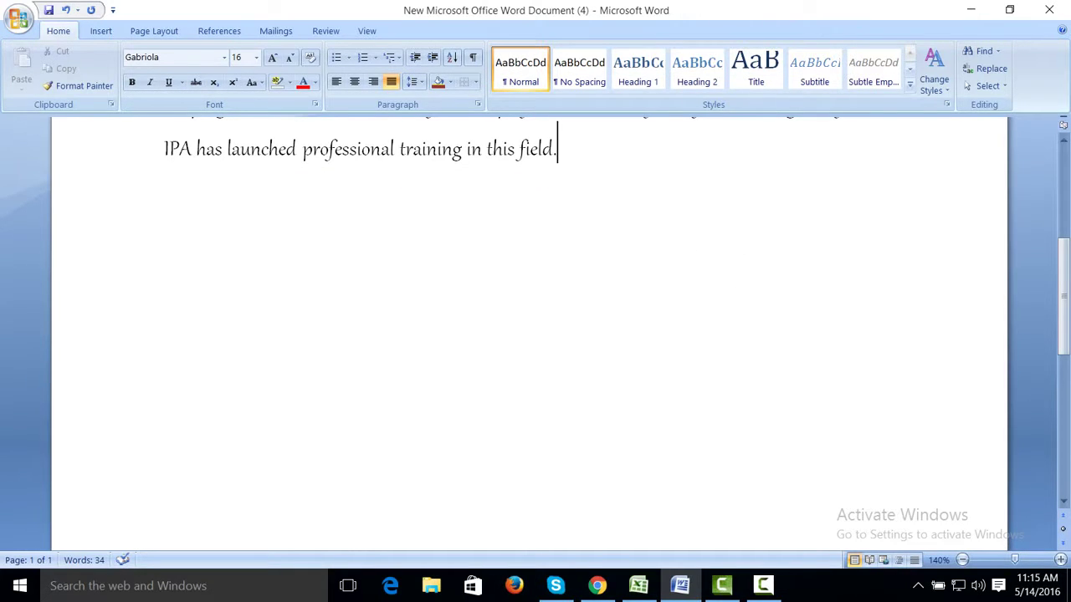
- Undo the replacement so the body reads 'Keeping in view' again, then jump to the document start
scroll(535, 335, up, 3)
scroll(535, 335, up, 5)
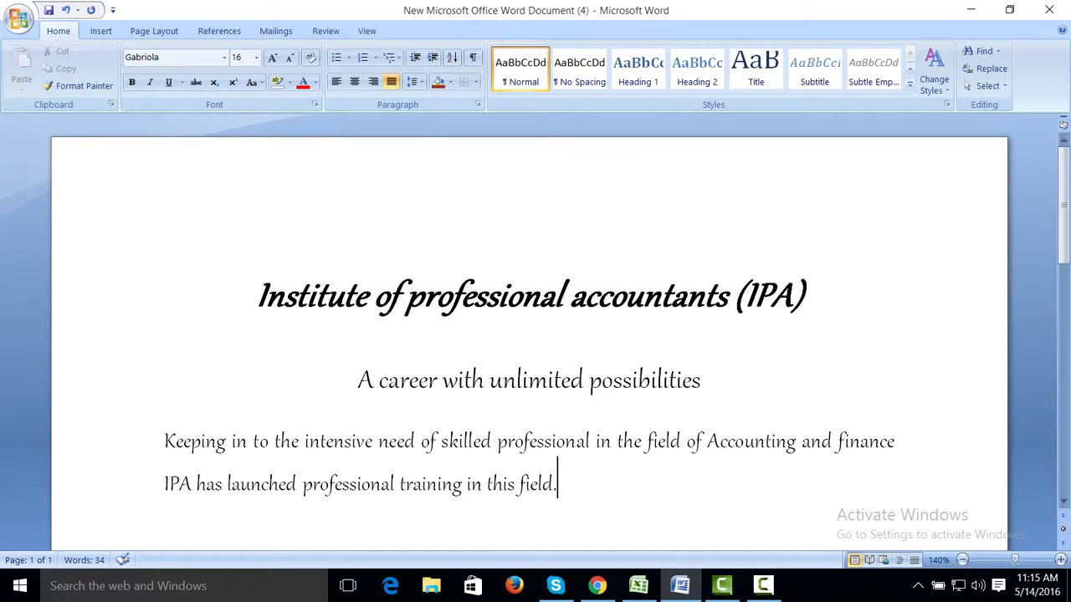
click(66, 10)
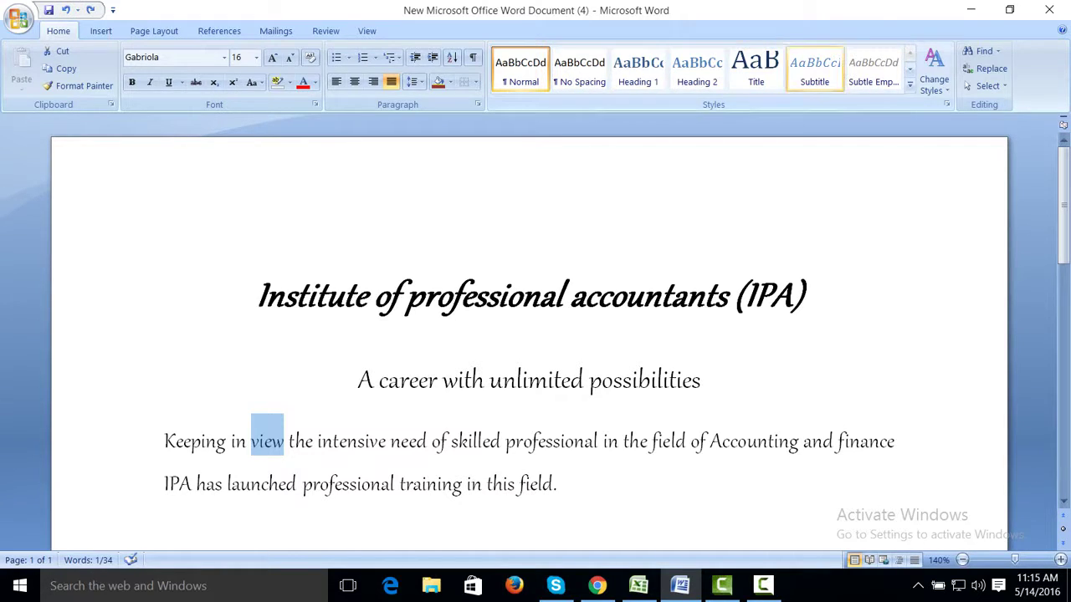
click(985, 85)
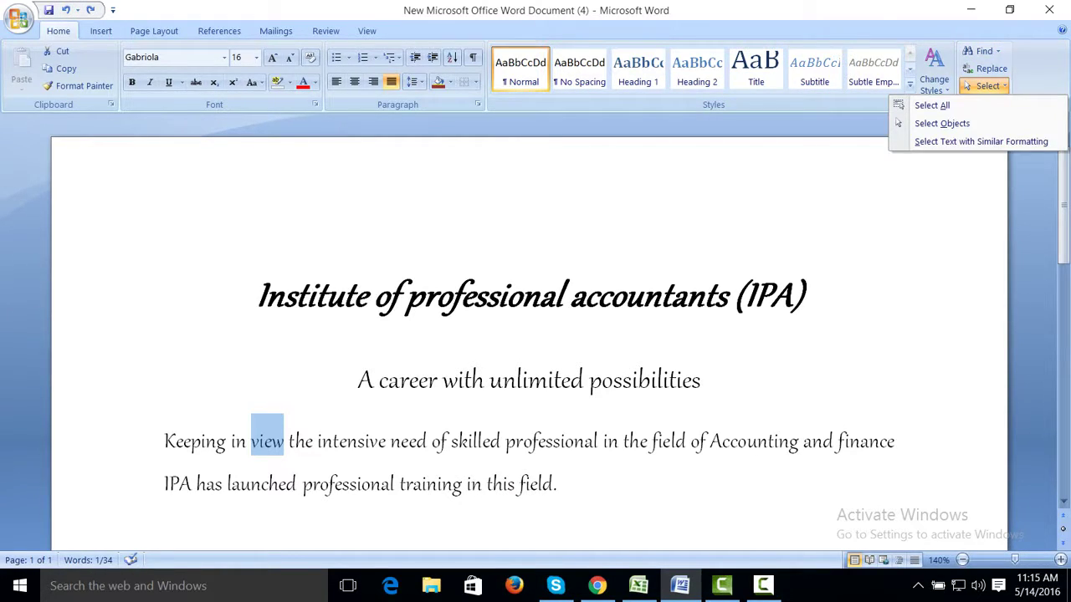
key(Escape)
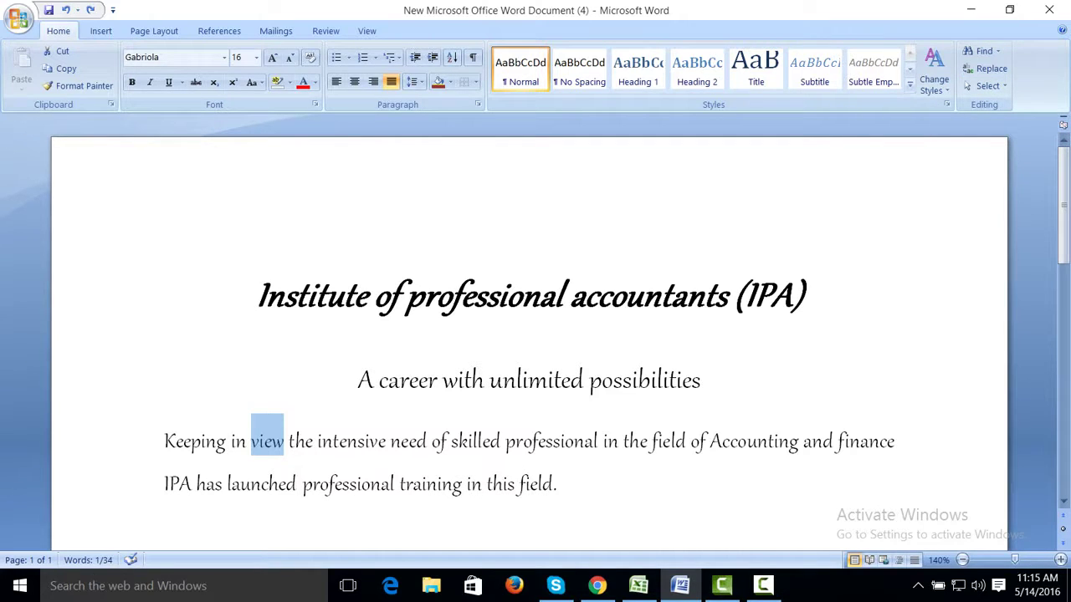
key(ctrl+Home)
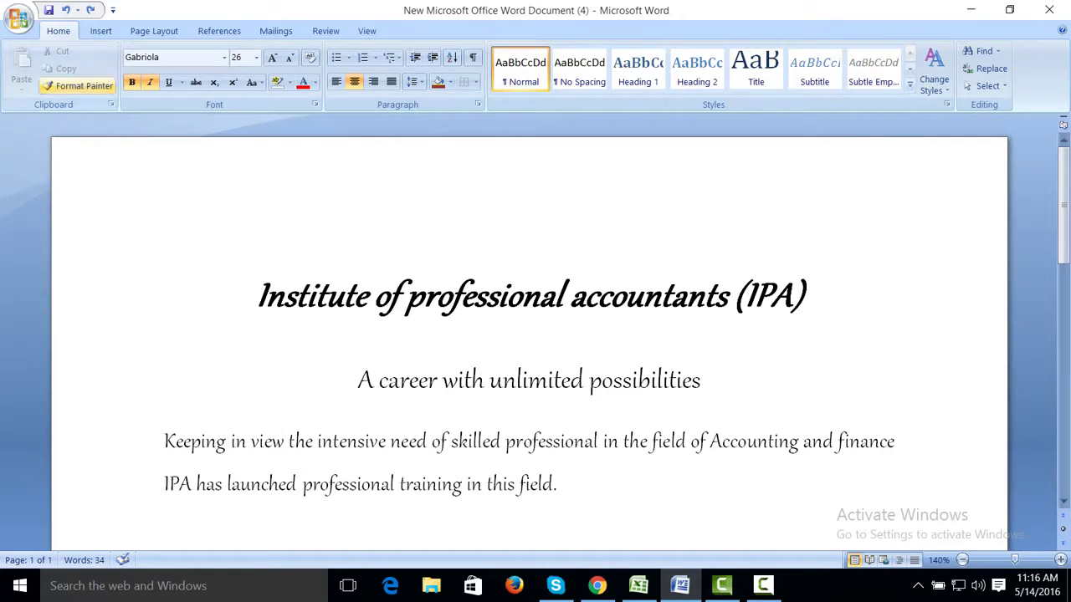
- Browse the Insert and Page Layout ribbons, return to Home, and save with Ctrl+S
key(Escape)
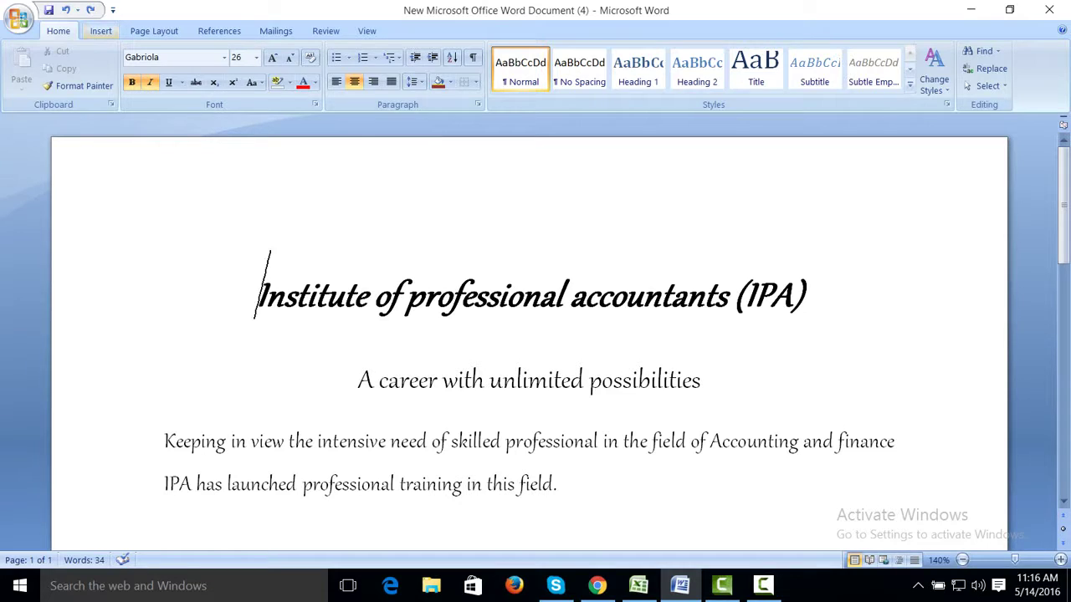
key(alt+n)
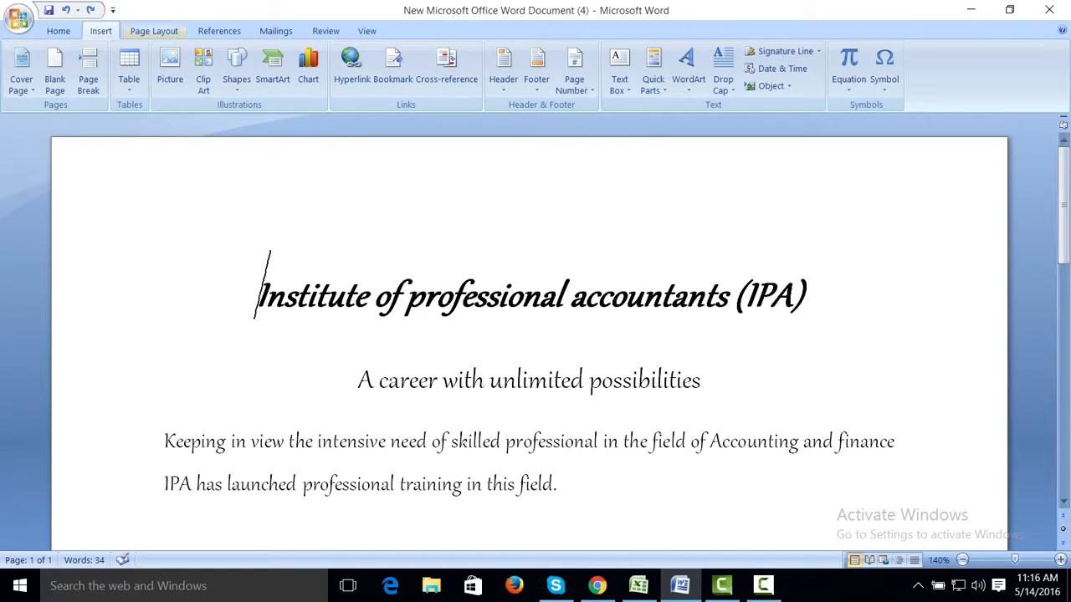
key(alt+p)
key(alt+h)
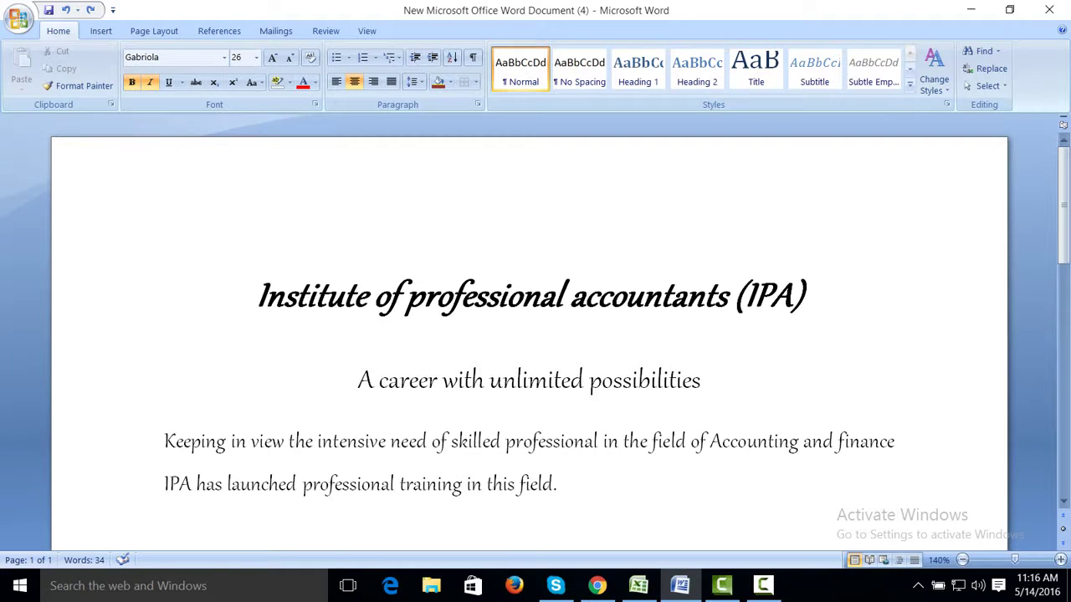
key(ctrl+s)
click(18, 17)
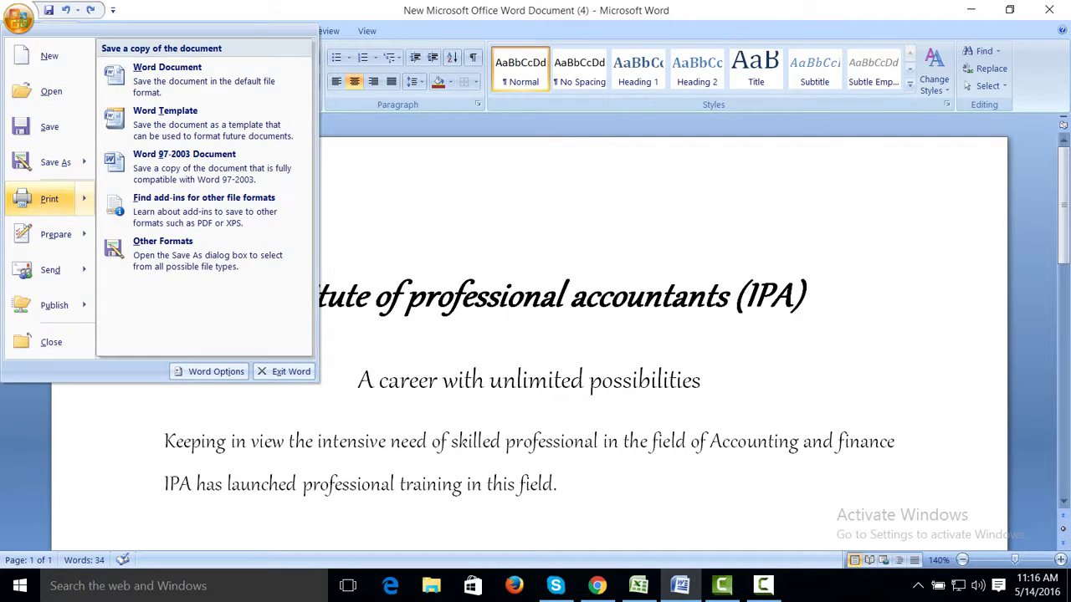
click(159, 159)
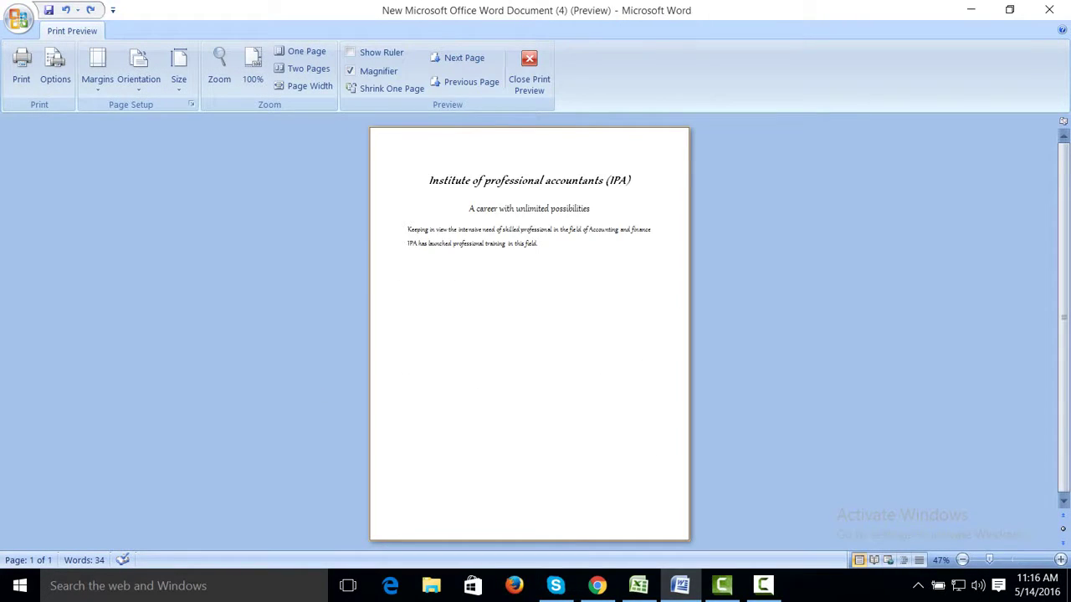
click(529, 209)
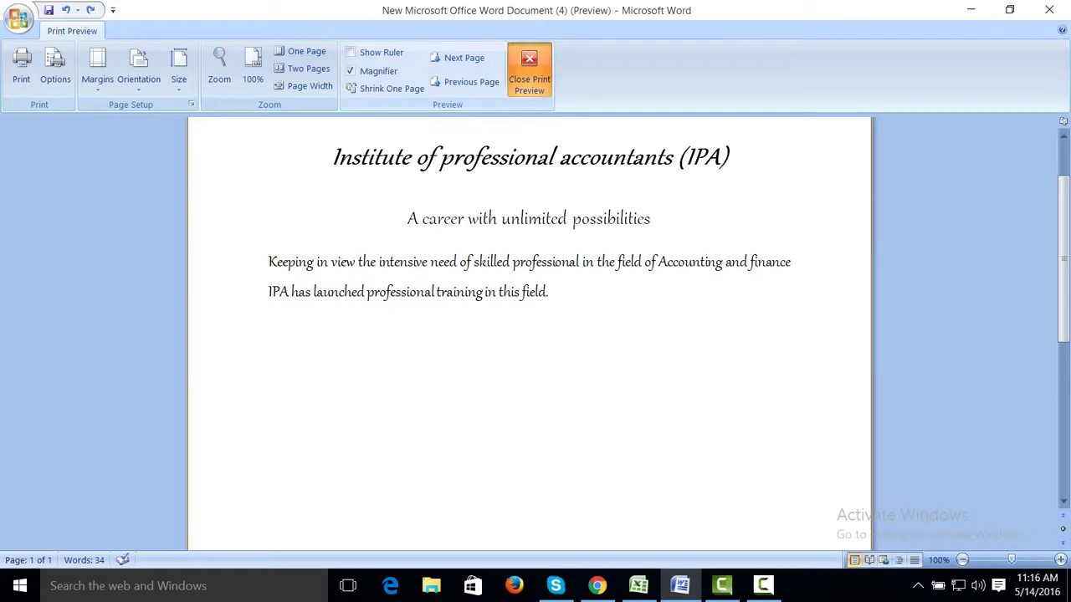
click(529, 74)
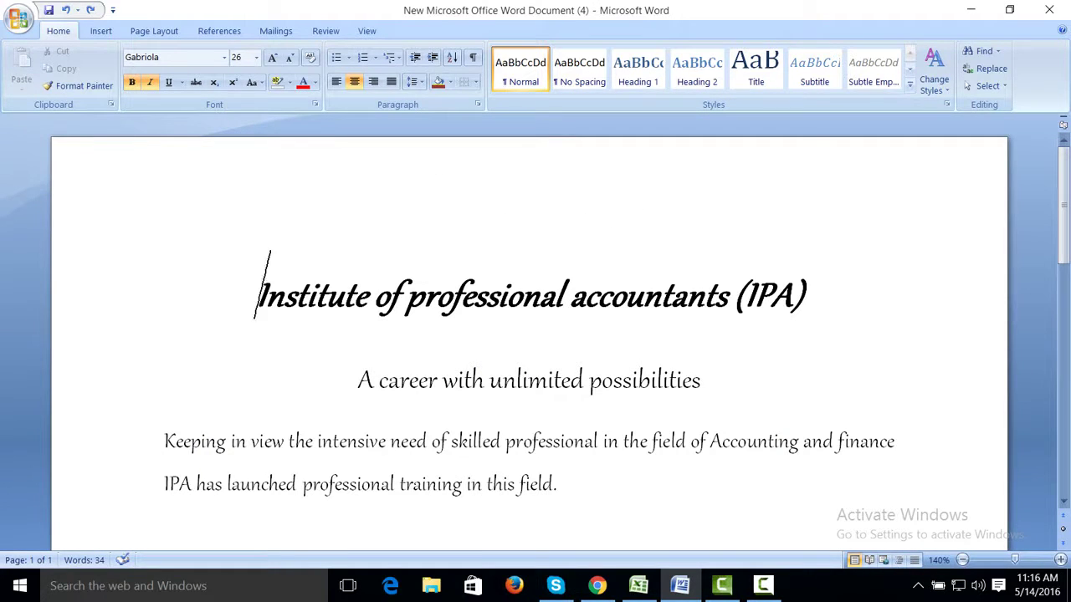